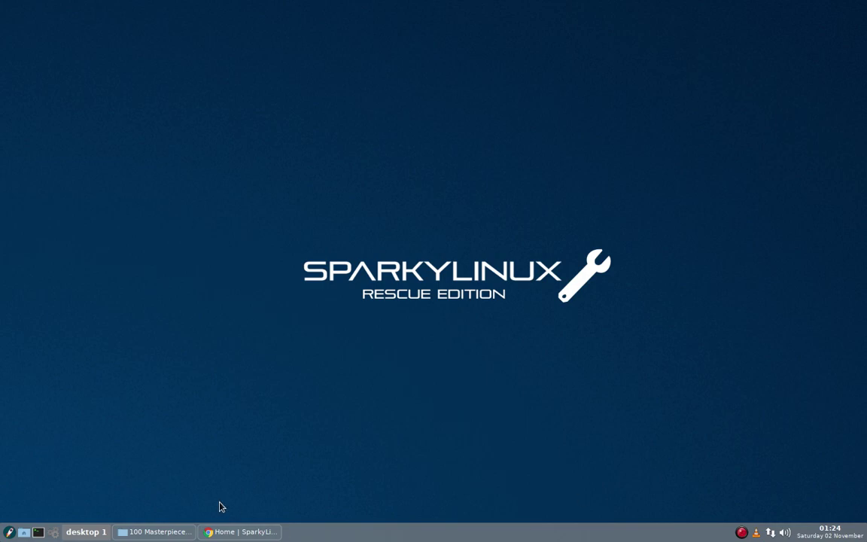
# Switch to Google Chrome and open the download page of the SparkyLinux website
pyautogui.click(239, 531)
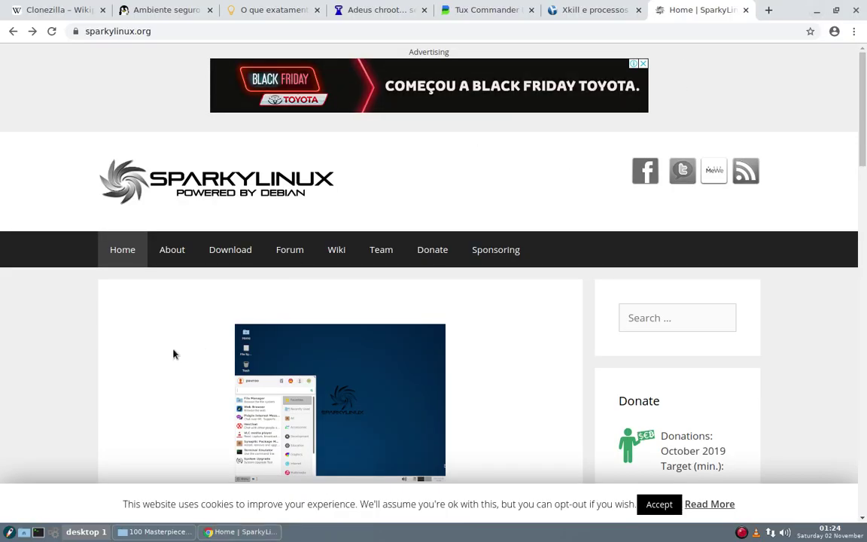
pyautogui.scroll(-3, 117, 357)
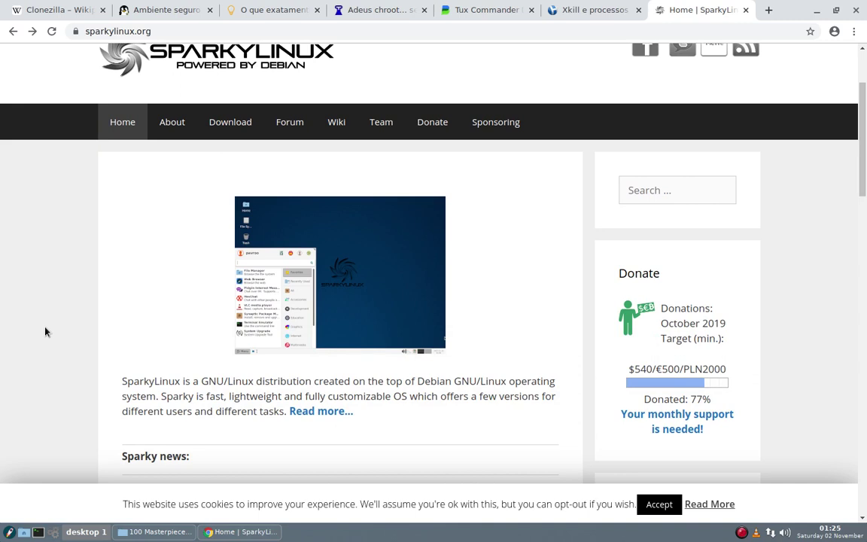
pyautogui.scroll(3, 151, 294)
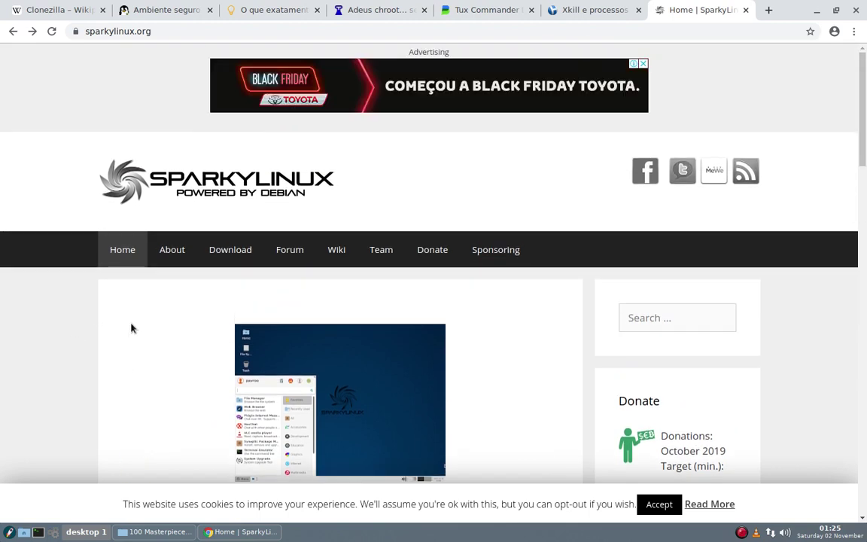
pyautogui.click(235, 253)
pyautogui.scroll(-3, 112, 358)
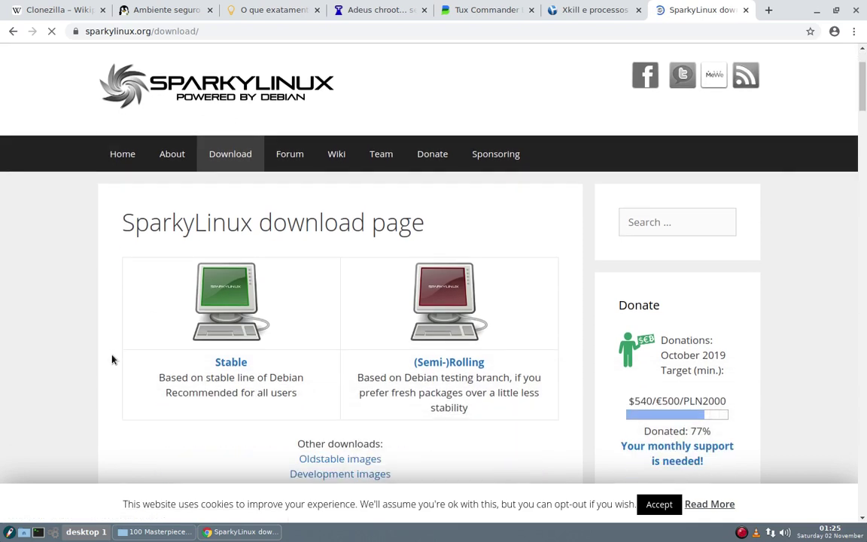
# Compare the Stable and (Semi-)Rolling download options and open the (Semi-)Rolling edition's page
pyautogui.scroll(-1, 112, 358)
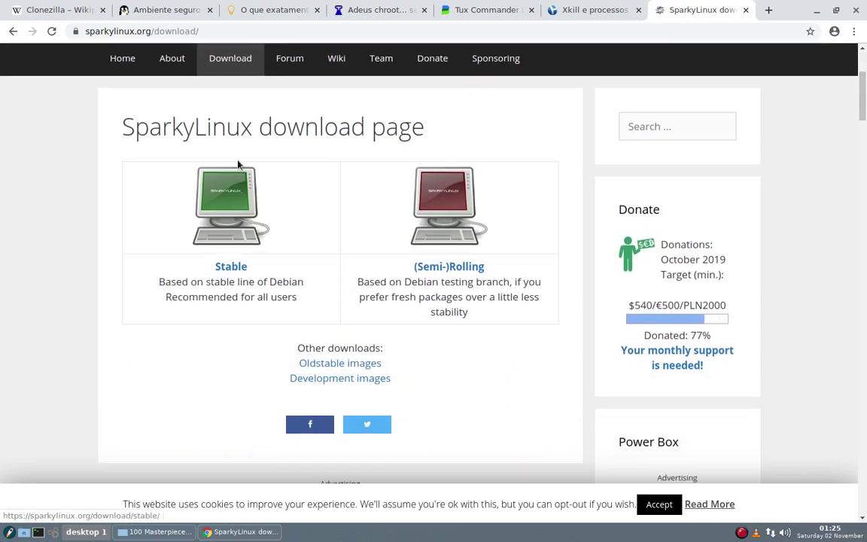
pyautogui.scroll(1, 174, 224)
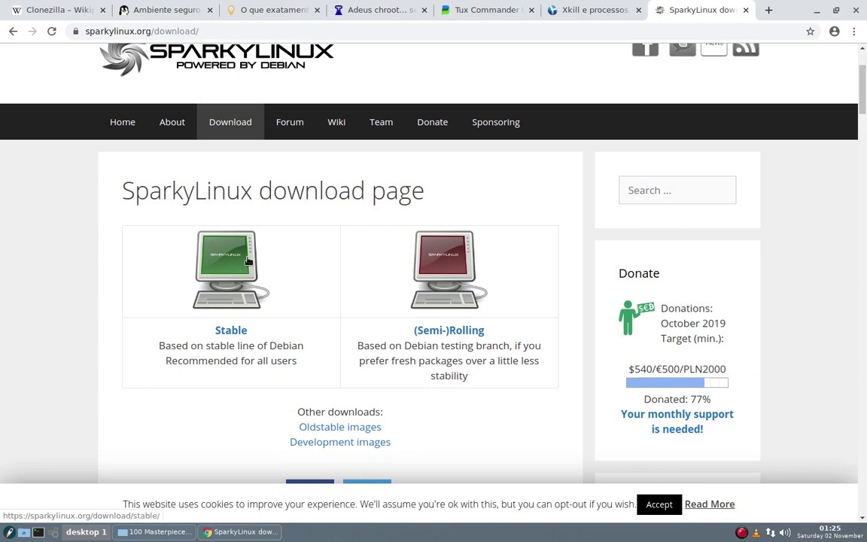
pyautogui.scroll(-1, 231, 260)
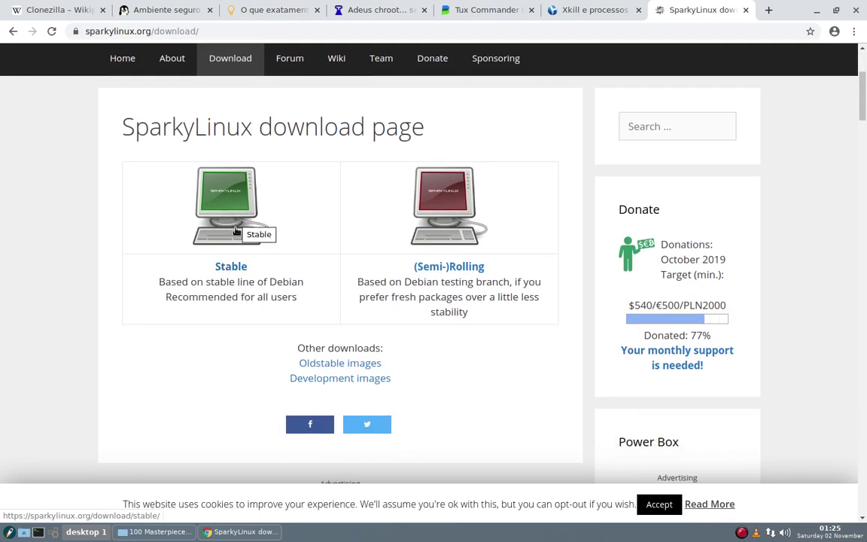
pyautogui.click(443, 200)
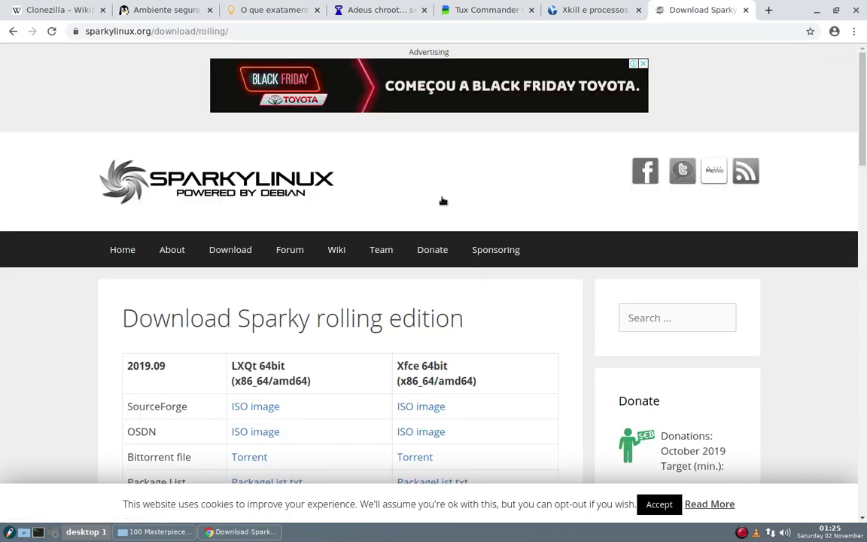
# Examine the rolling edition's ISO tables, from LXQt and Xfce through MinimalGUI and MinimalCLI to the Special Editions
pyautogui.click(242, 533)
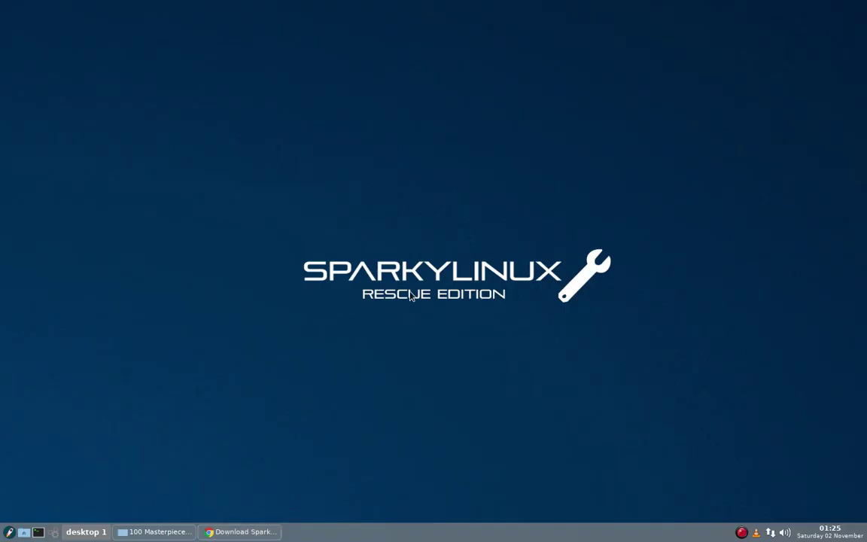
pyautogui.click(239, 533)
pyautogui.scroll(-5, 49, 354)
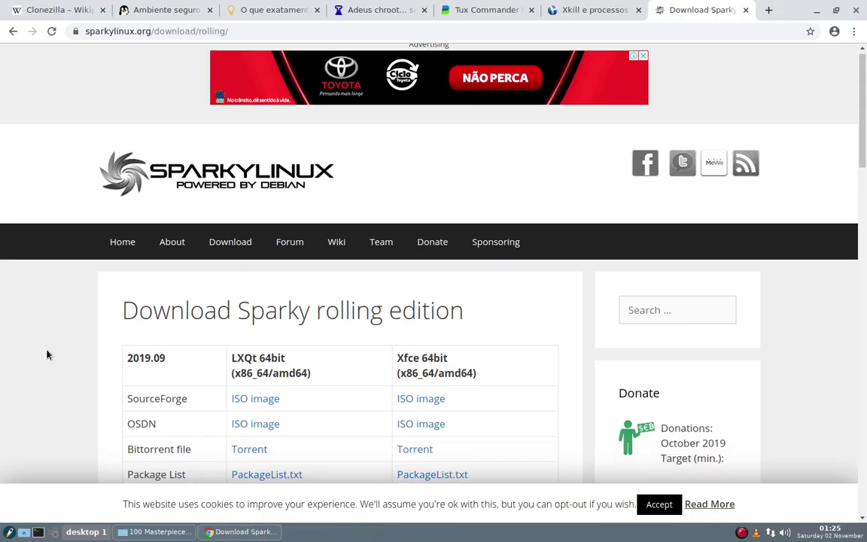
pyautogui.scroll(3, 100, 263)
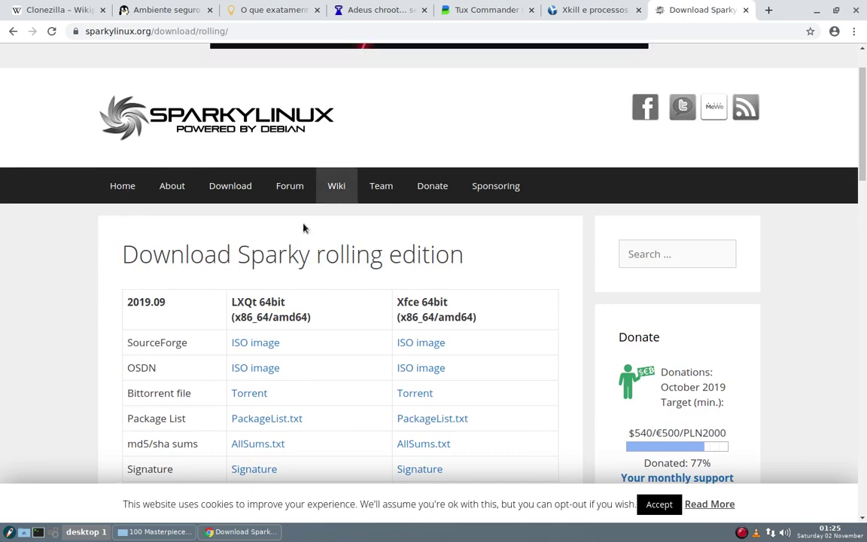
pyautogui.scroll(-2, 100, 382)
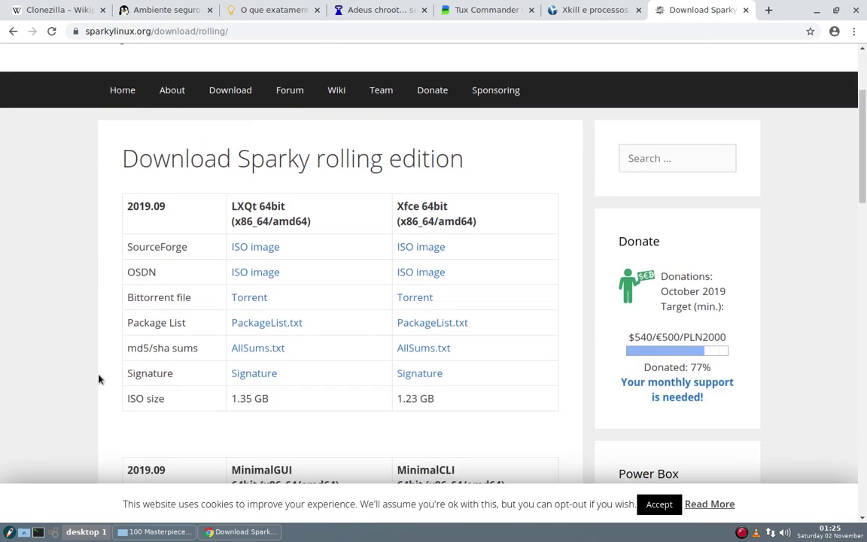
pyautogui.scroll(-4, 99, 379)
pyautogui.scroll(2, 99, 377)
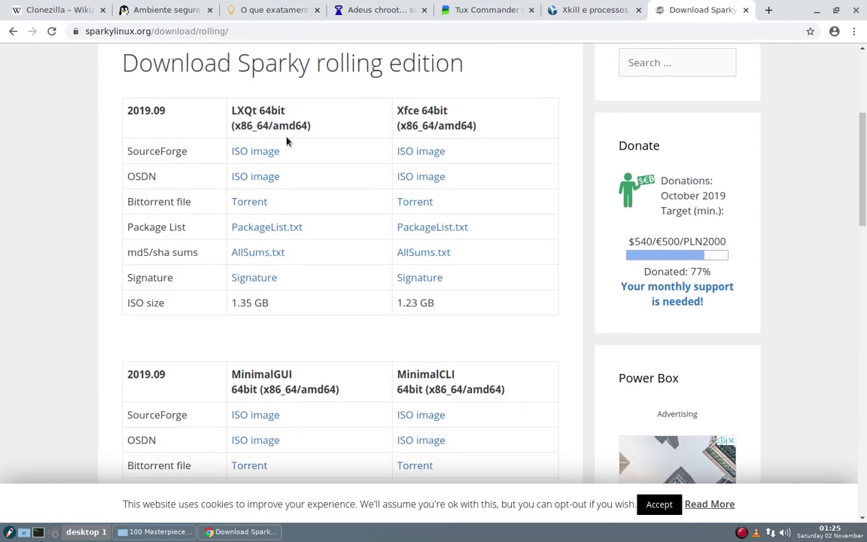
pyautogui.scroll(-1, 94, 196)
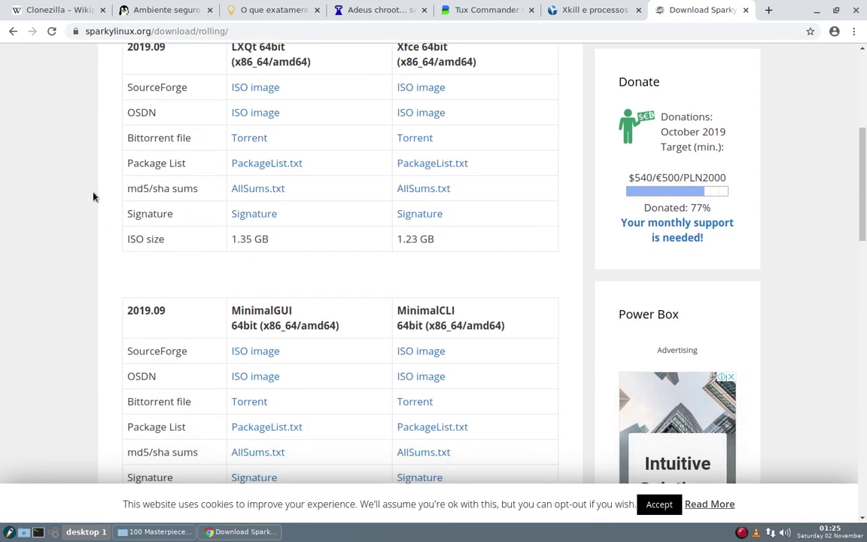
pyautogui.scroll(-2, 54, 271)
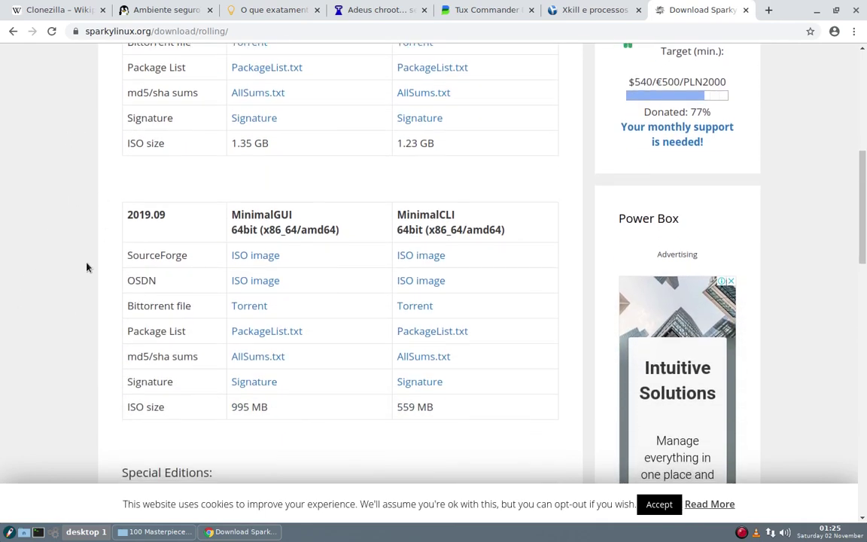
pyautogui.scroll(3, 189, 186)
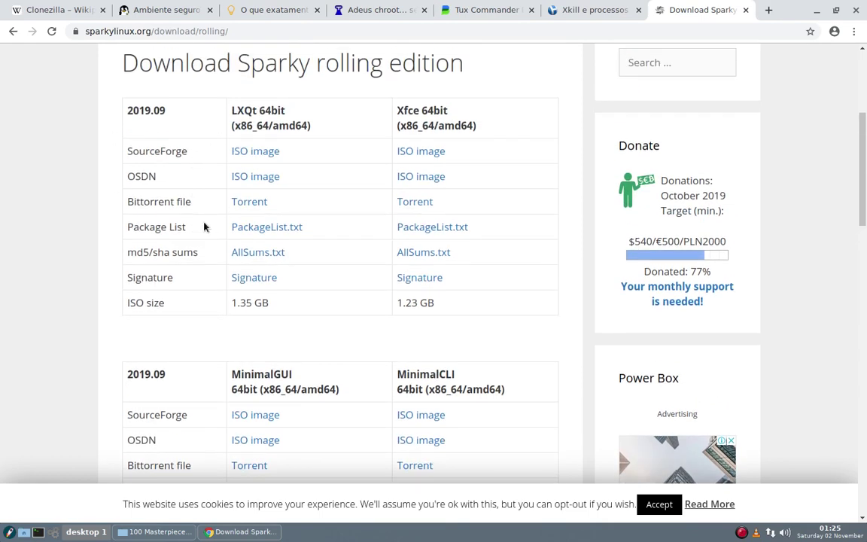
pyautogui.scroll(-7, 126, 260)
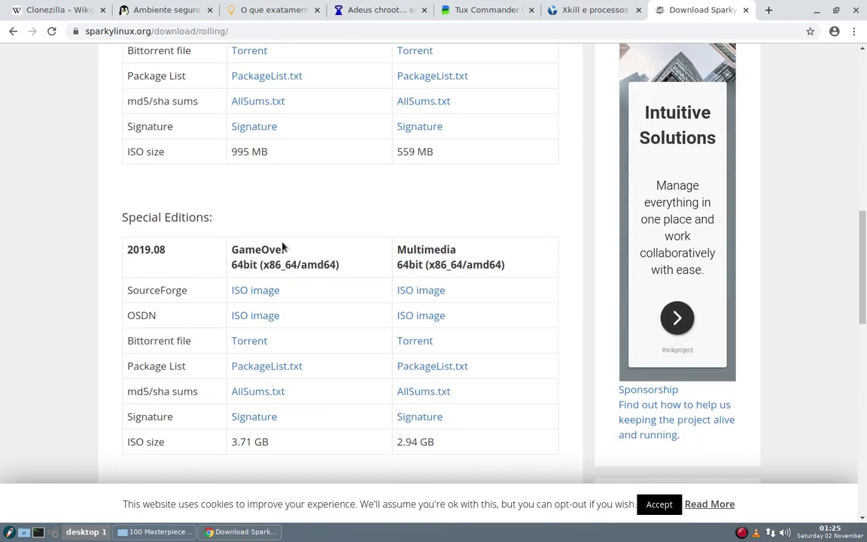
pyautogui.scroll(-3, 213, 317)
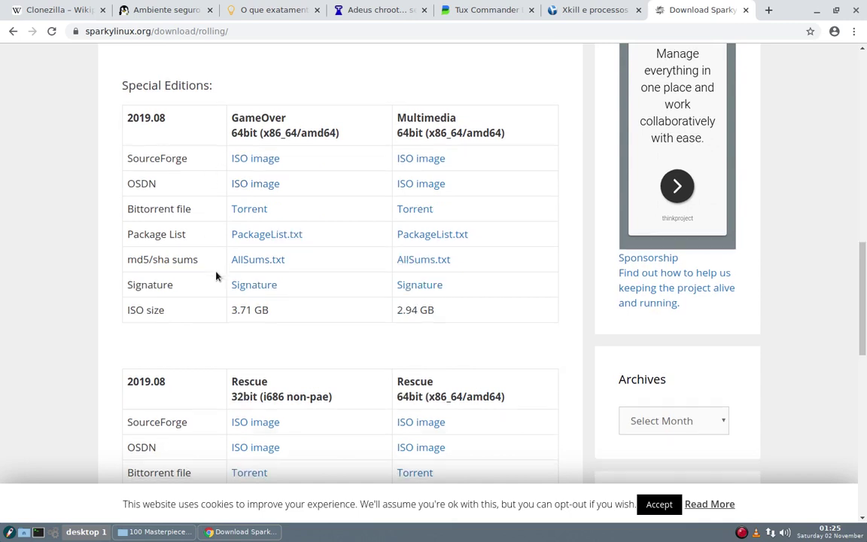
# Highlight the headings of the 32bit and 64bit Rescue editions and minimize the browser to show the desktop
pyautogui.scroll(-3, 216, 276)
pyautogui.moveTo(237, 226); pyautogui.dragTo(309, 241)
pyautogui.moveTo(409, 241); pyautogui.dragTo(504, 241)
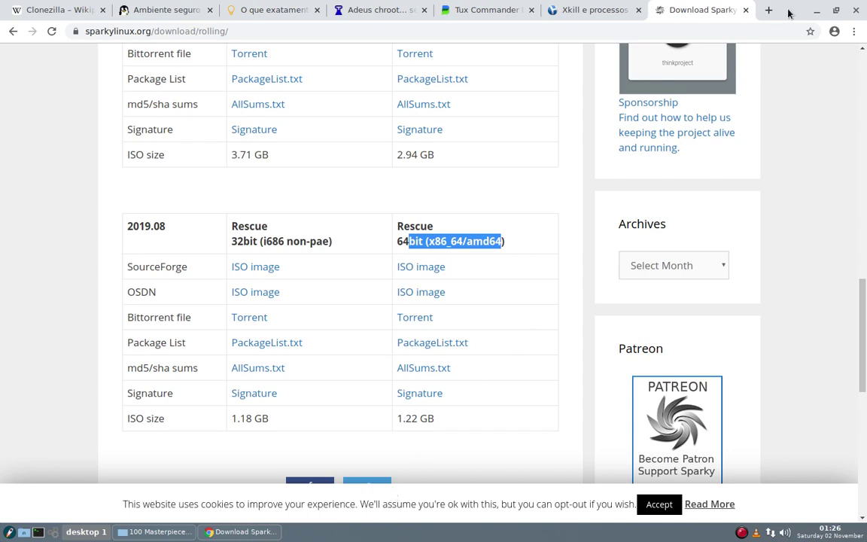
pyautogui.scroll(3, 694, 364)
pyautogui.moveTo(865, 305); pyautogui.dragTo(857, 94)
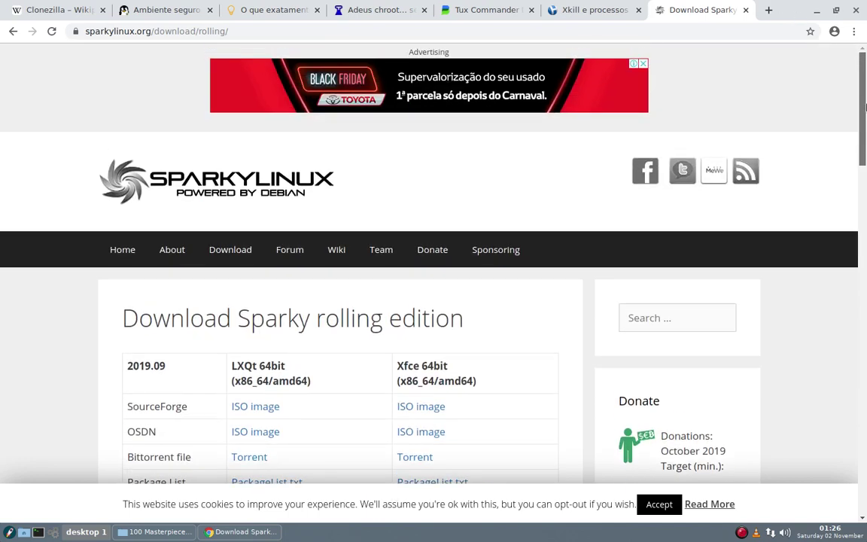
pyautogui.click(817, 10)
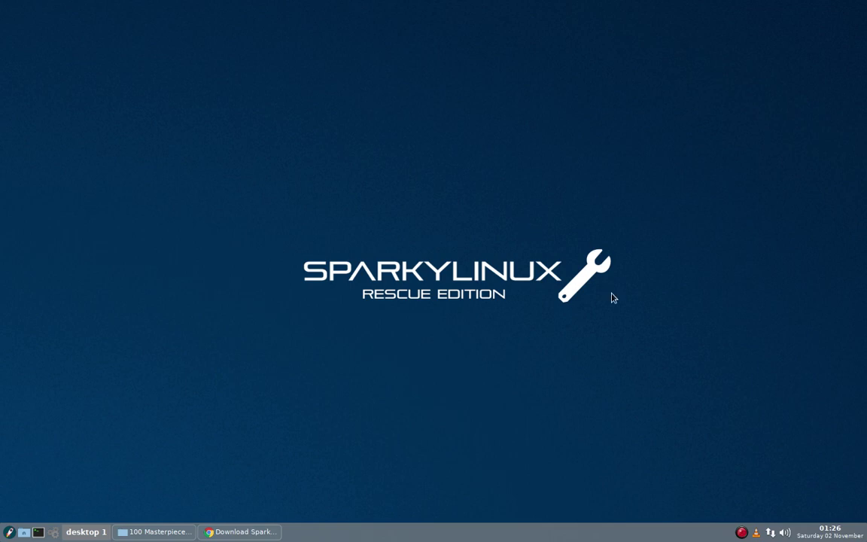
# Bring up VLC media player, set its playback volume to 54%, and hide its window again
pyautogui.click(756, 532)
pyautogui.click(328, 217)
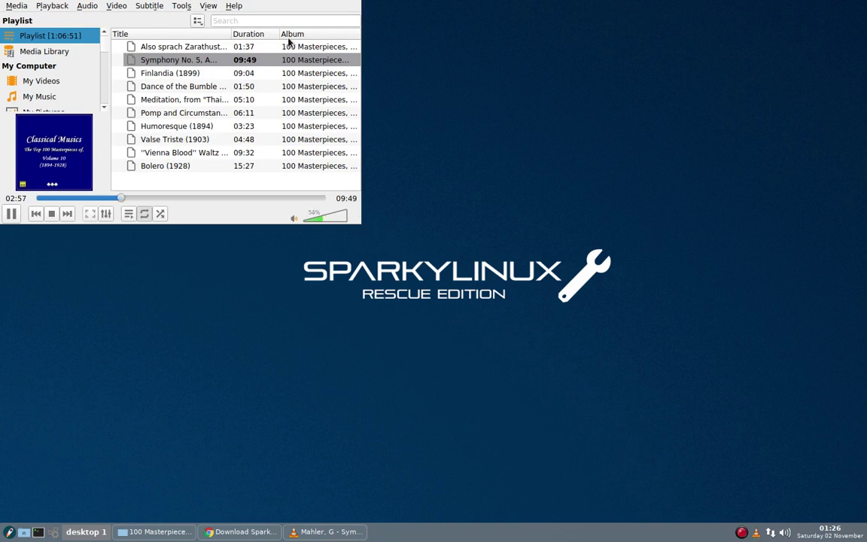
pyautogui.click(757, 533)
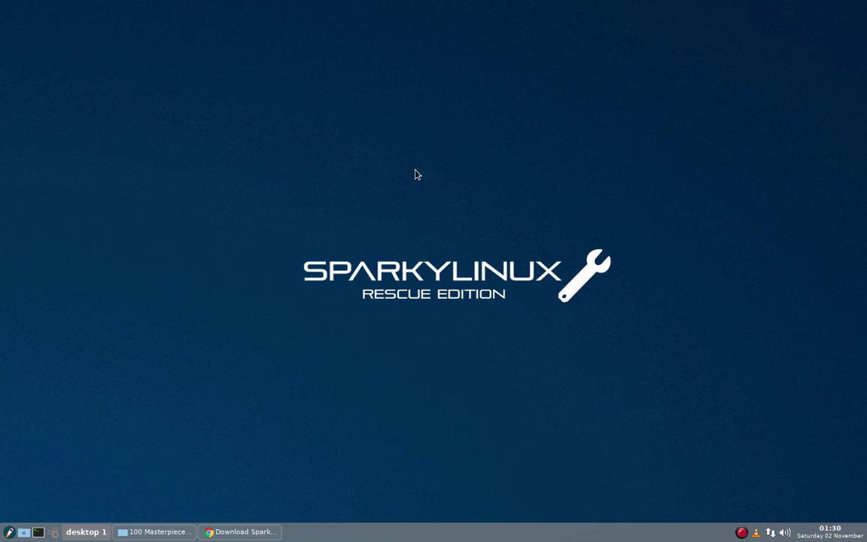
# Show the desktop's Rescue Tools and Applications menu and dismiss it without launching anything
pyautogui.rightClick(489, 138)
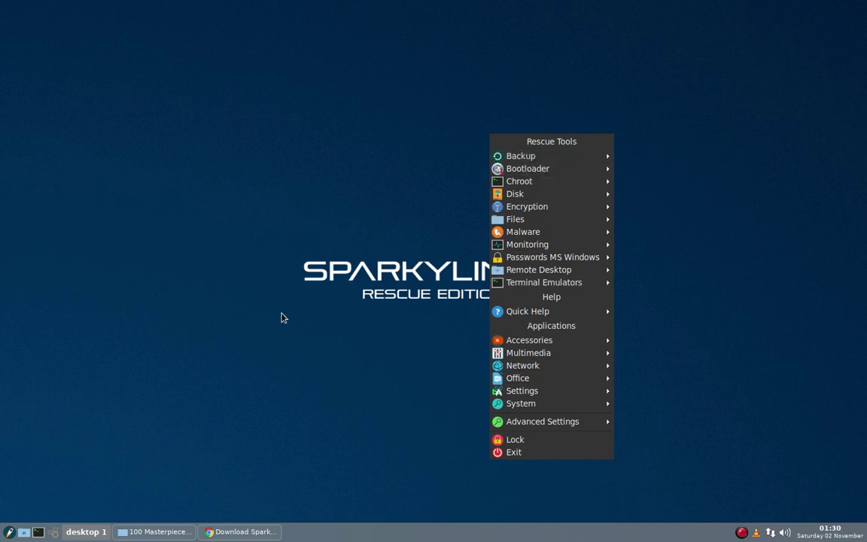
pyautogui.click(106, 388)
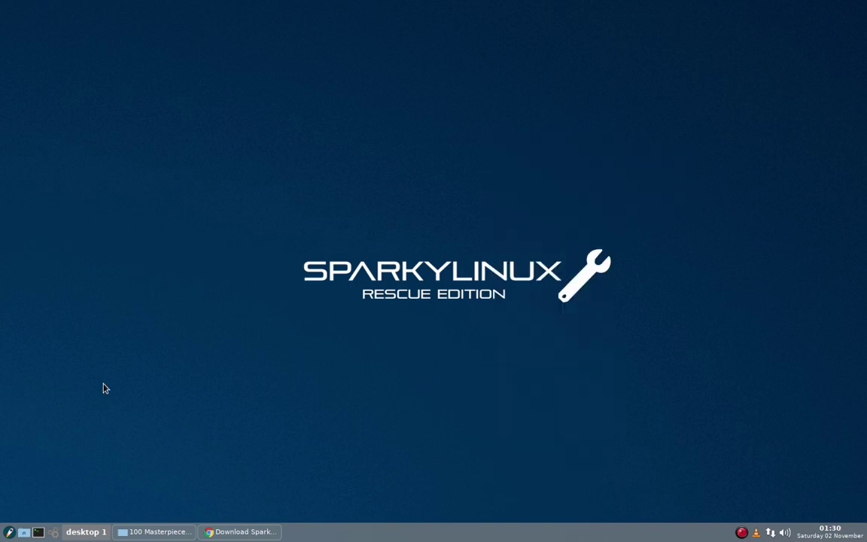
pyautogui.click(826, 536)
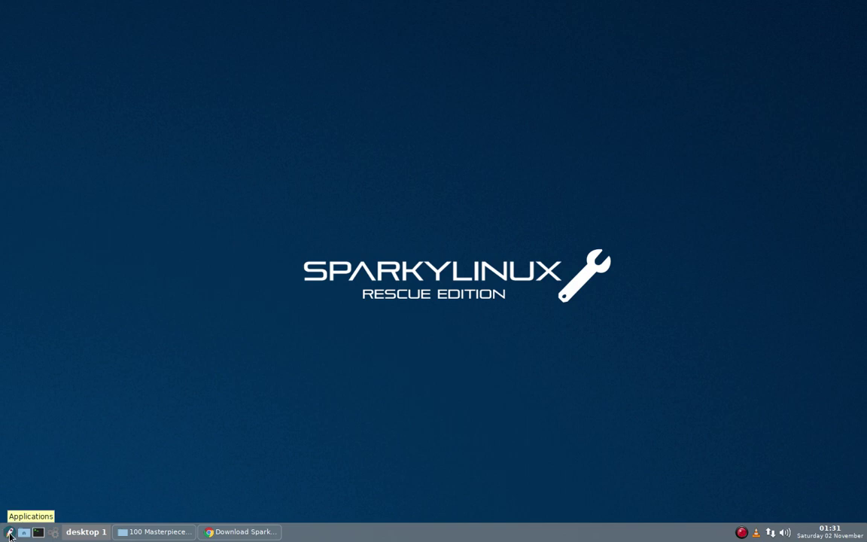
# Open the gExec run-command dialog and close it without running a command
pyautogui.click(53, 532)
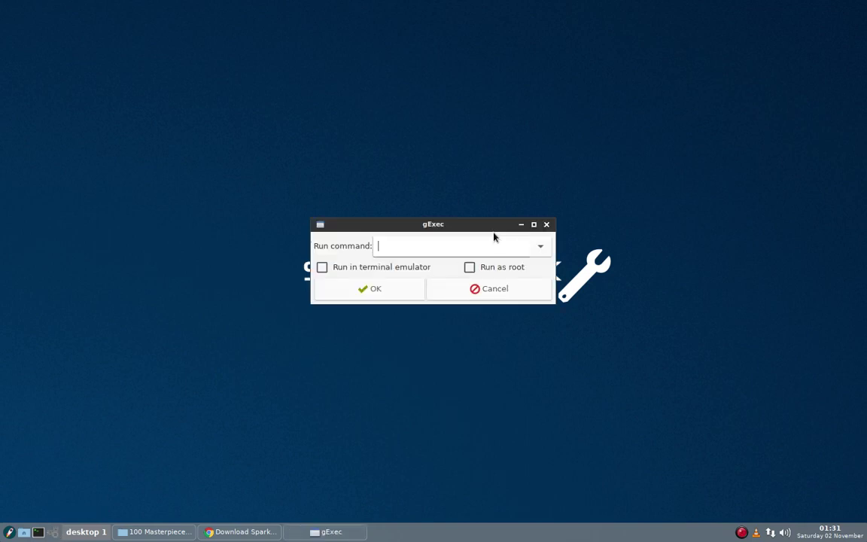
pyautogui.click(548, 225)
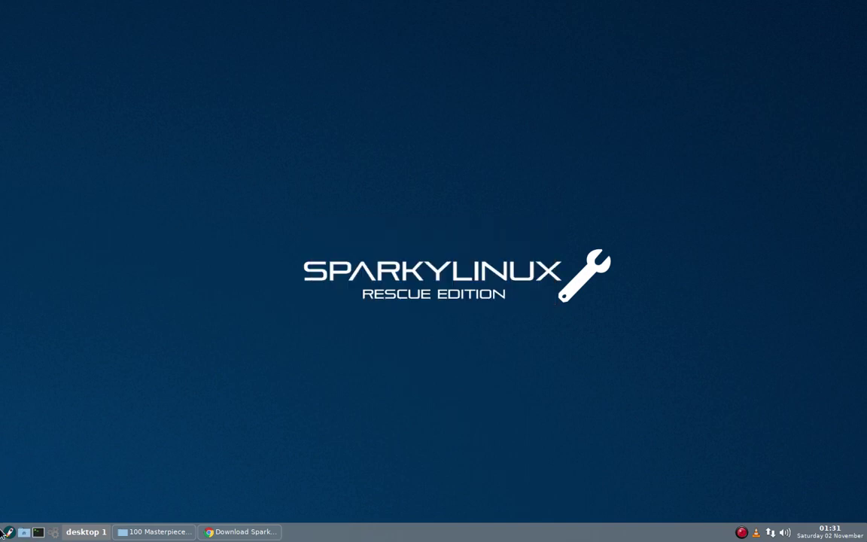
# Review the full grid of installed applications from About SparkyLinux to zuluMount, and close it
pyautogui.click(7, 532)
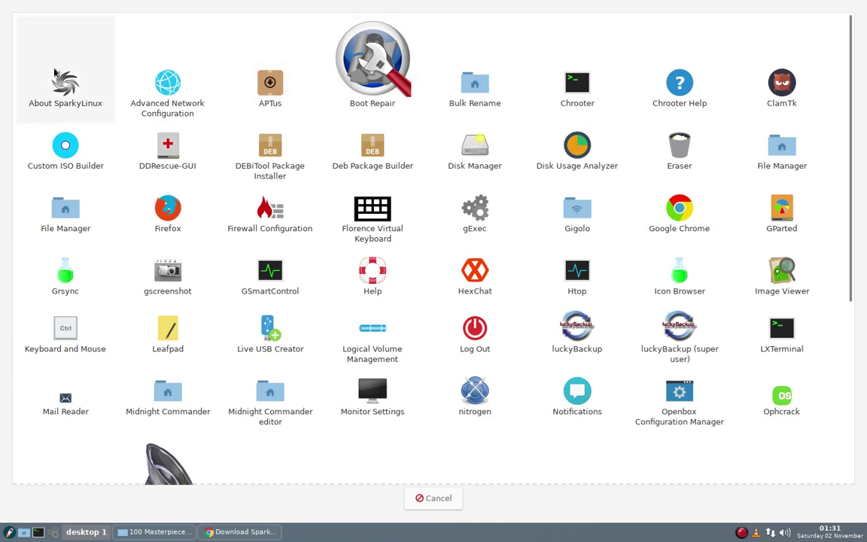
pyautogui.scroll(-3, 741, 267)
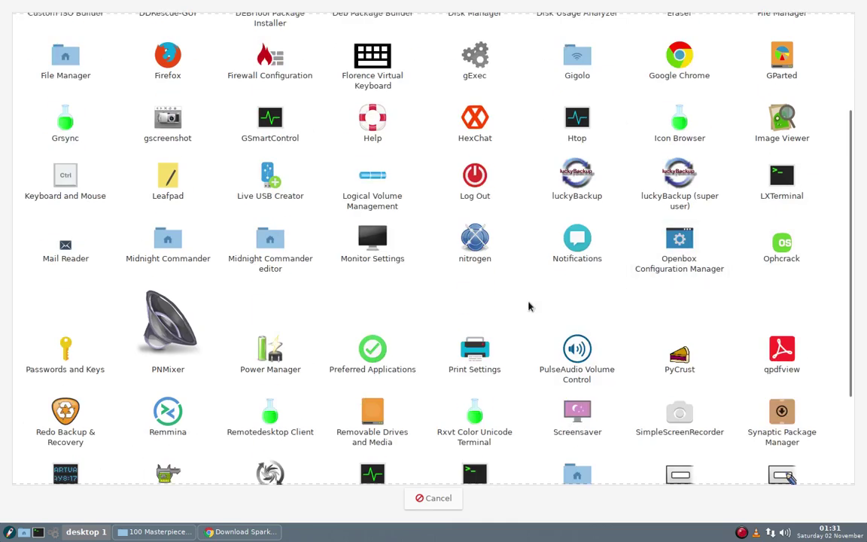
pyautogui.scroll(-3, 527, 306)
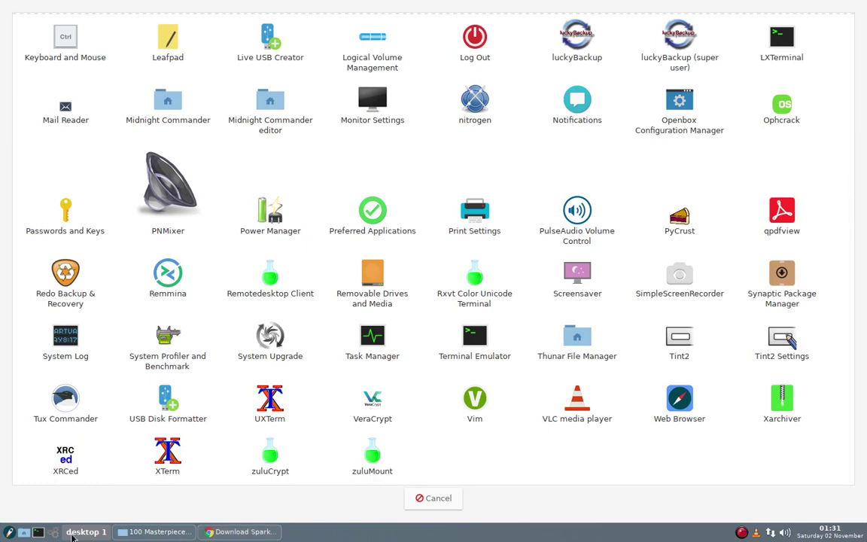
pyautogui.click(438, 498)
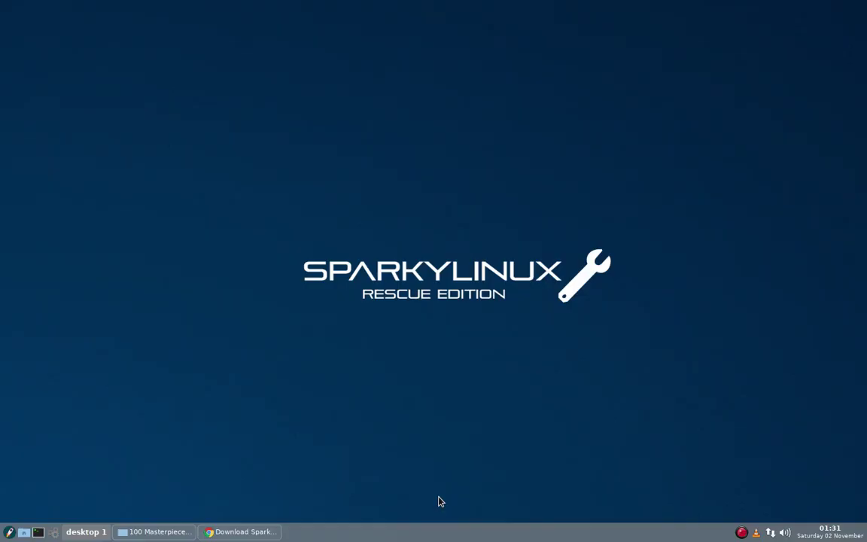
# Show the Accessories, Multimedia and Network application groups in the desktop menu and dismiss it without launching anything
pyautogui.rightClick(450, 140)
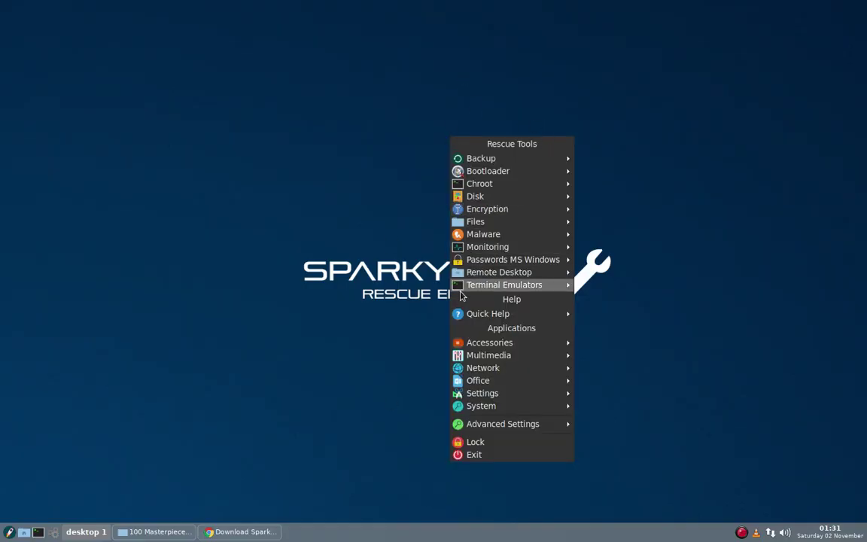
pyautogui.moveTo(468, 341)
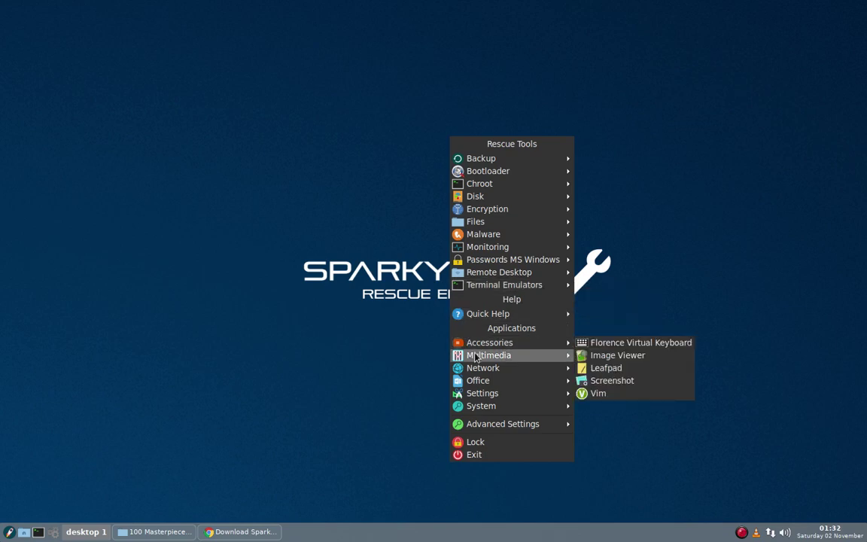
pyautogui.moveTo(476, 358)
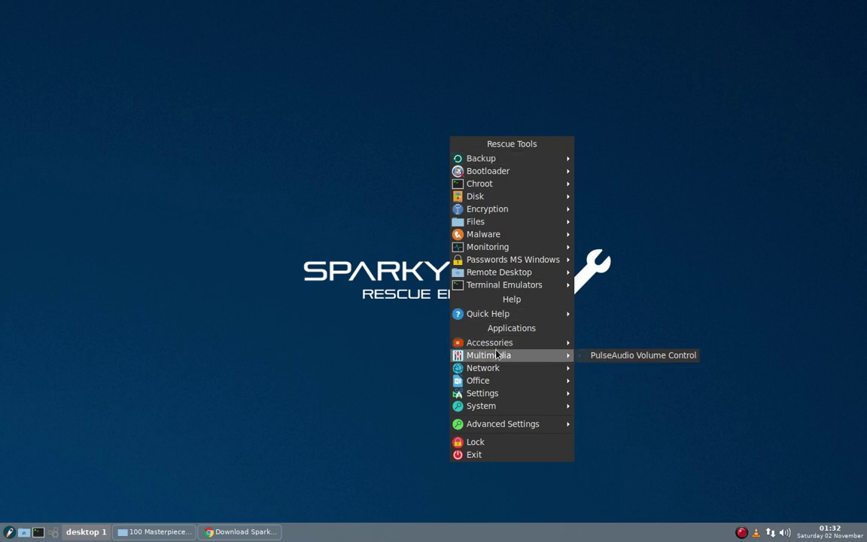
pyautogui.moveTo(531, 364)
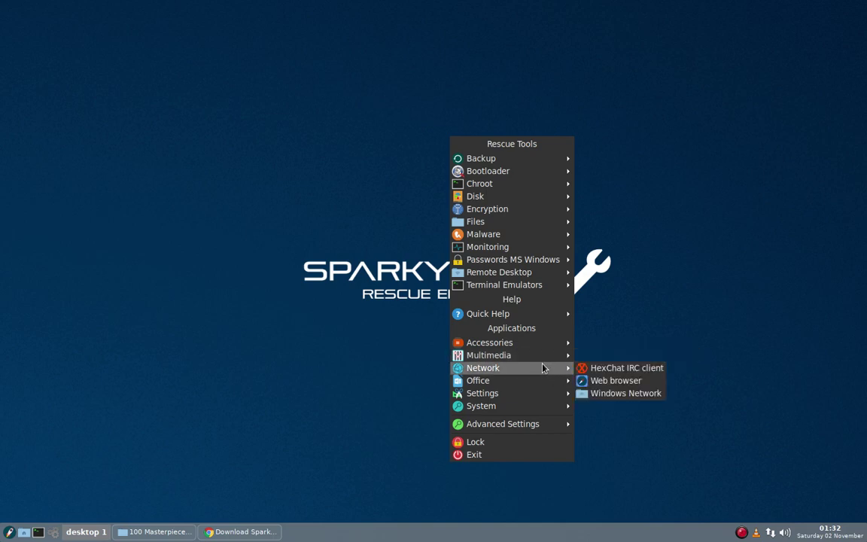
pyautogui.click(23, 452)
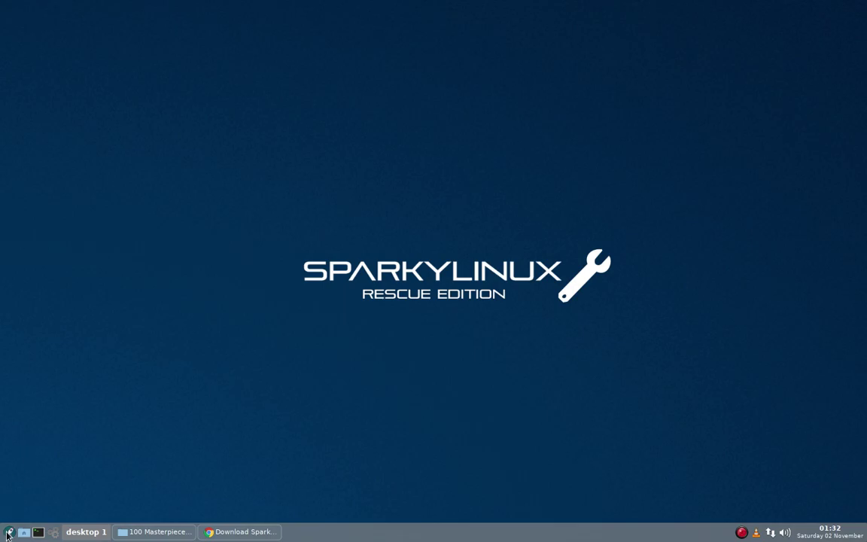
# Browse the full grid of installed applications again from its first to its last entries and close it
pyautogui.press('super')
pyautogui.scroll(-5, 440, 366)
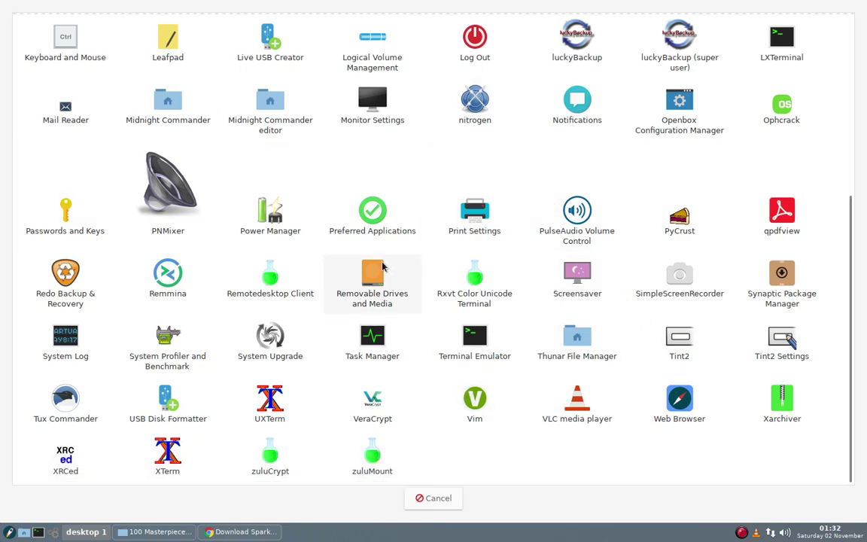
pyautogui.moveTo(850, 256); pyautogui.dragTo(866, 68)
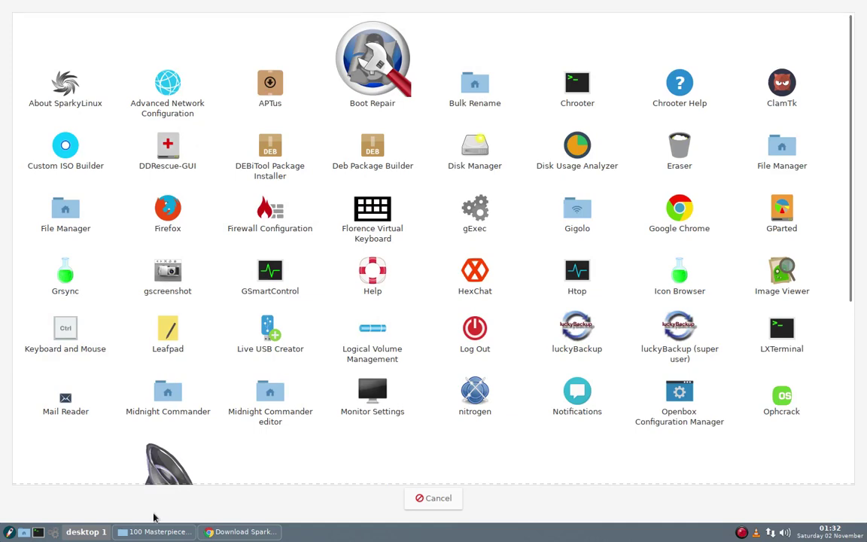
pyautogui.scroll(-3, 305, 404)
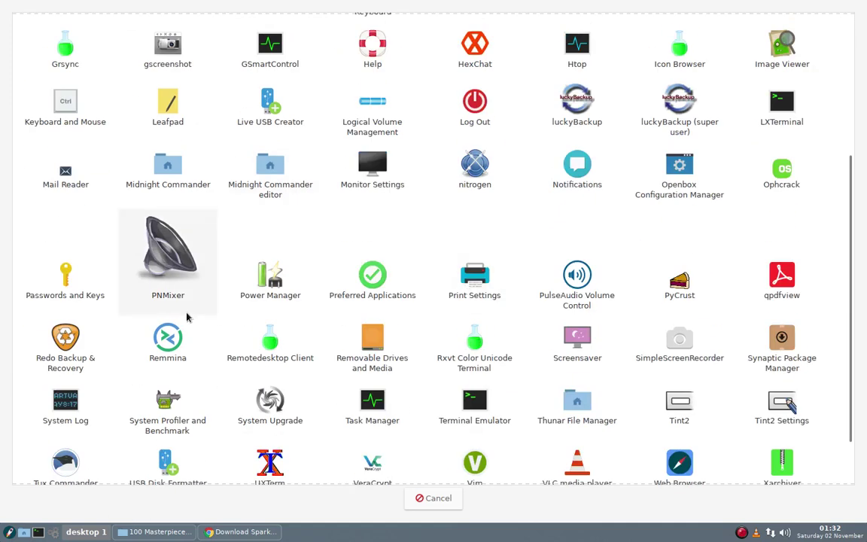
pyautogui.scroll(-1, 317, 457)
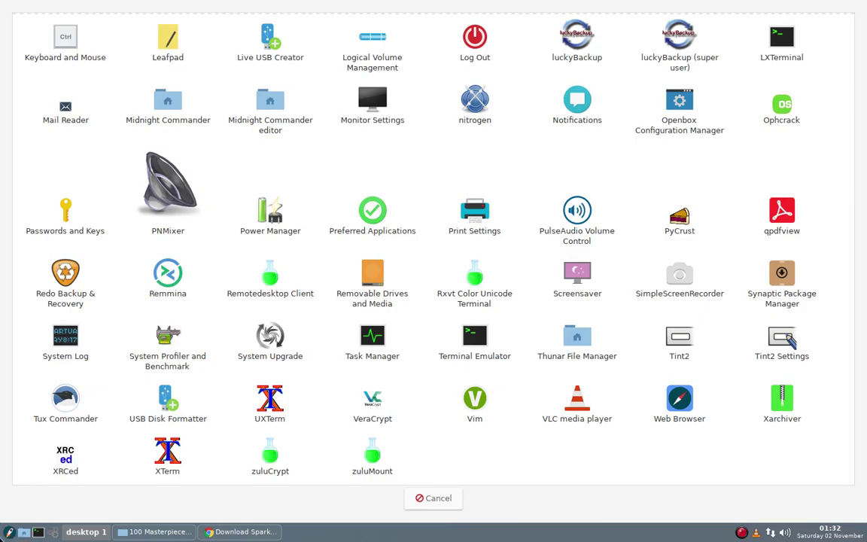
pyautogui.click(419, 498)
# Show the desktop menu's Advanced Settings entries for Panel, Obmenu-Generator and Openbox, and dismiss the menu
pyautogui.rightClick(446, 401)
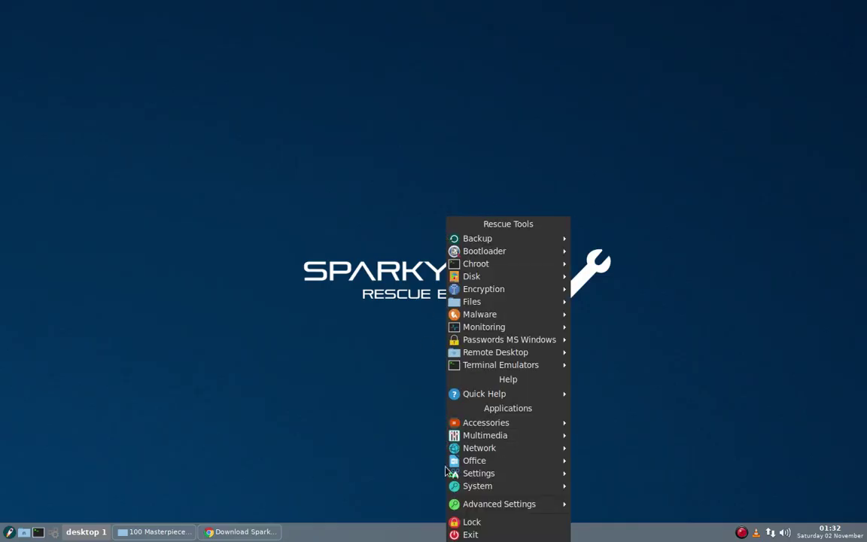
pyautogui.moveTo(487, 497)
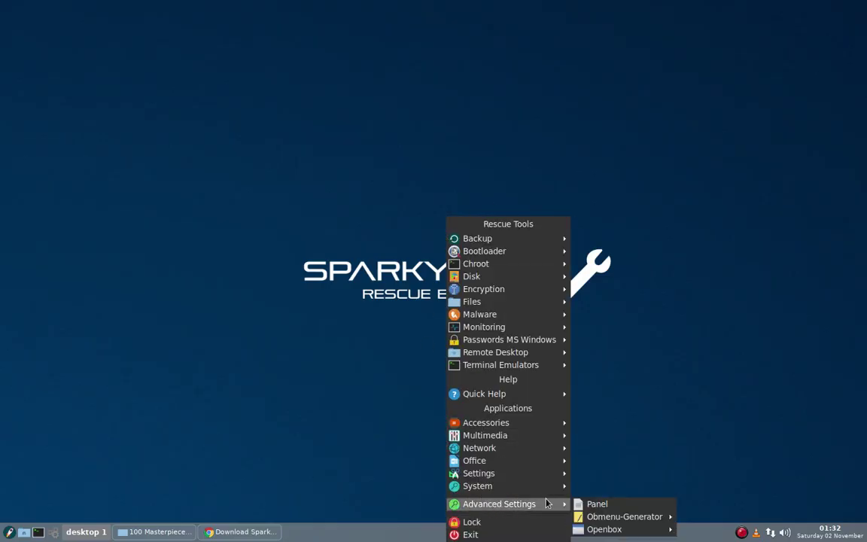
pyautogui.moveTo(593, 529)
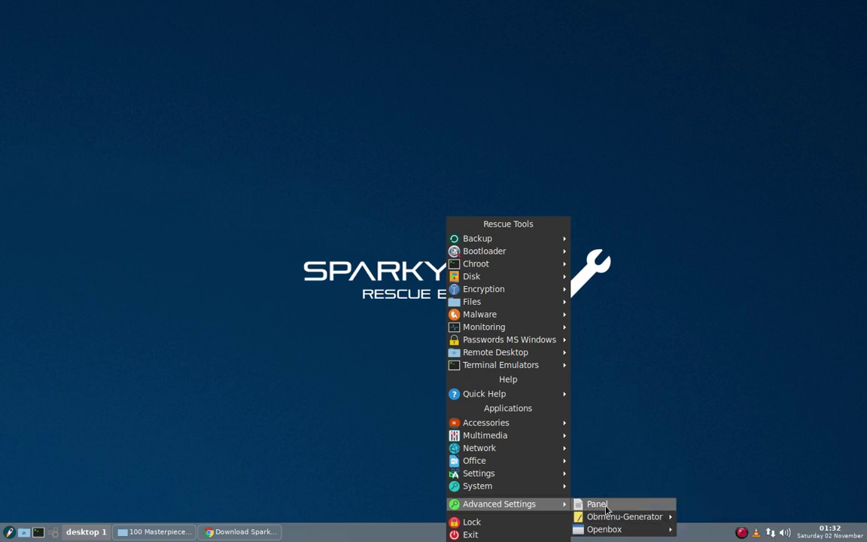
pyautogui.click(306, 190)
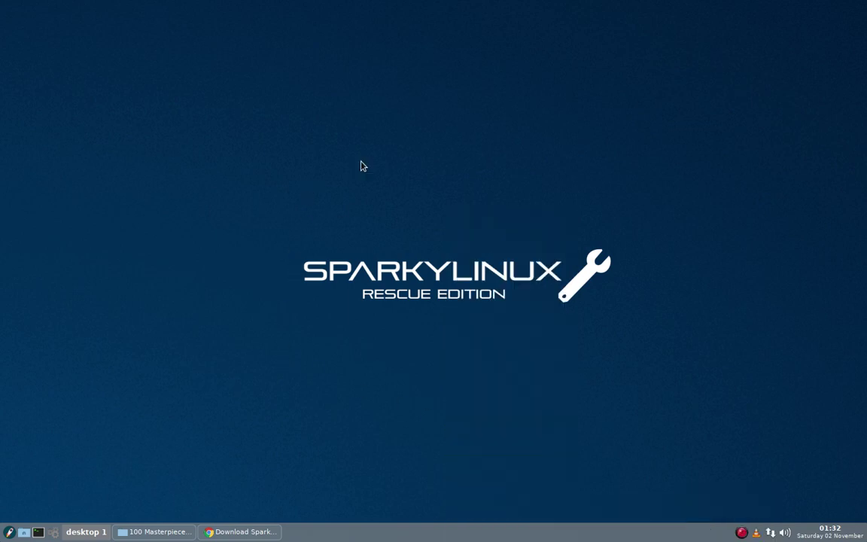
# Launch Clonezilla from the Backup group of the desktop's Rescue Tools
pyautogui.rightClick(371, 80)
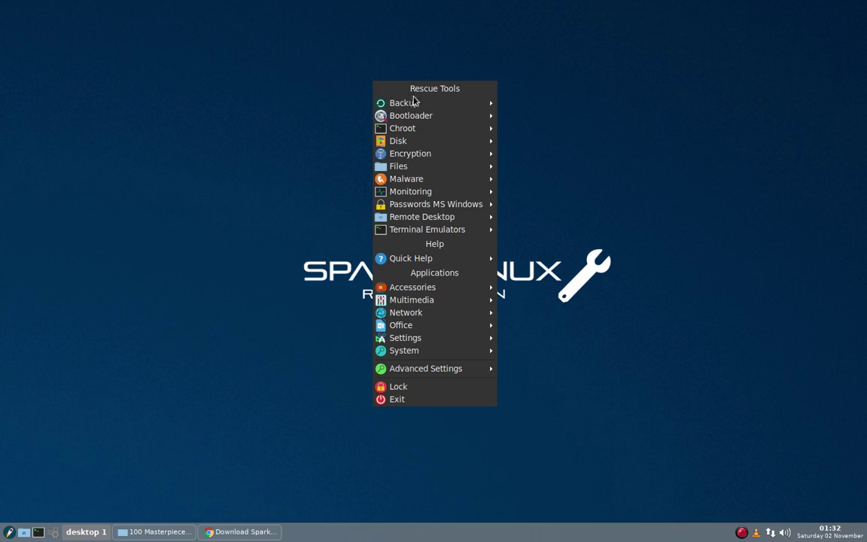
pyautogui.moveTo(424, 104)
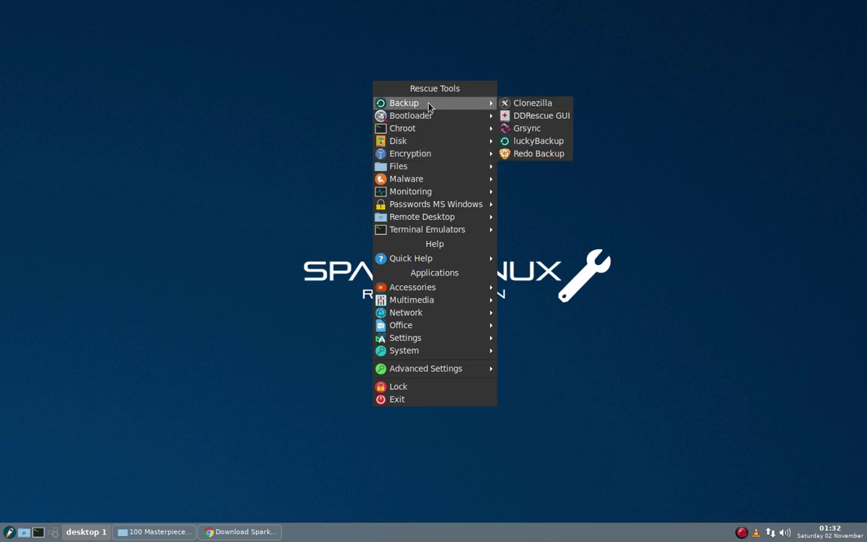
pyautogui.moveTo(402, 231)
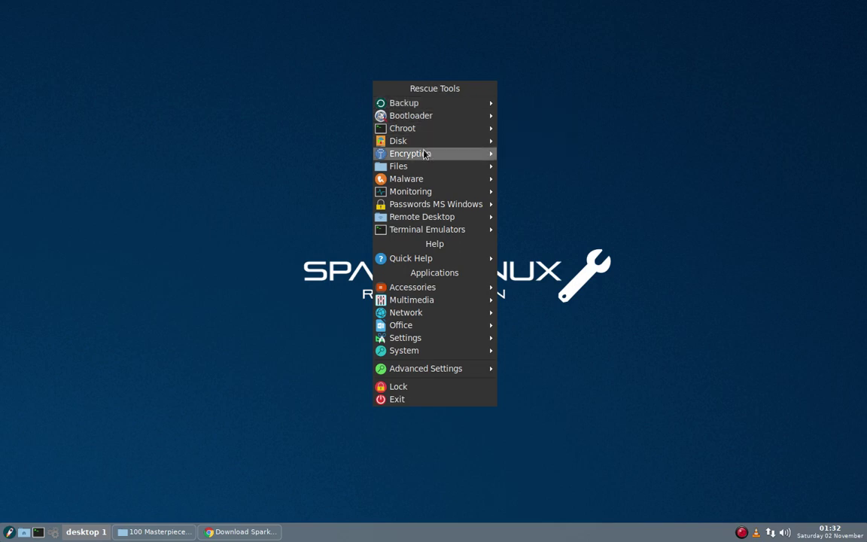
pyautogui.moveTo(427, 179)
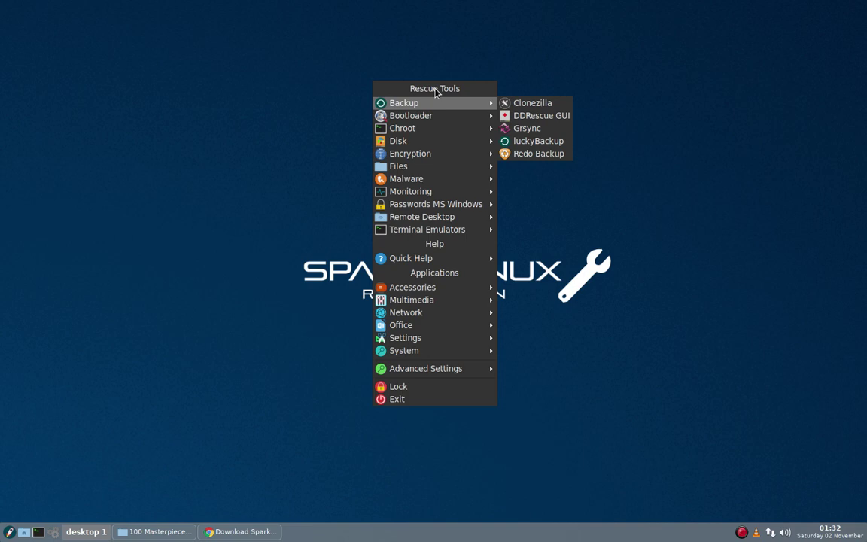
pyautogui.click(528, 110)
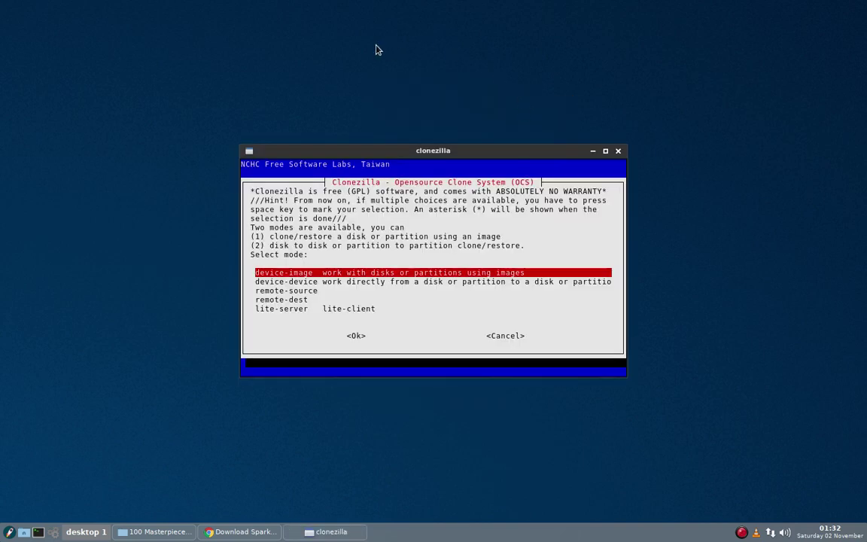
# Reposition the Clonezilla window on the desktop and highlight the device-device mode in its mode list
pyautogui.moveTo(512, 155); pyautogui.dragTo(568, 123)
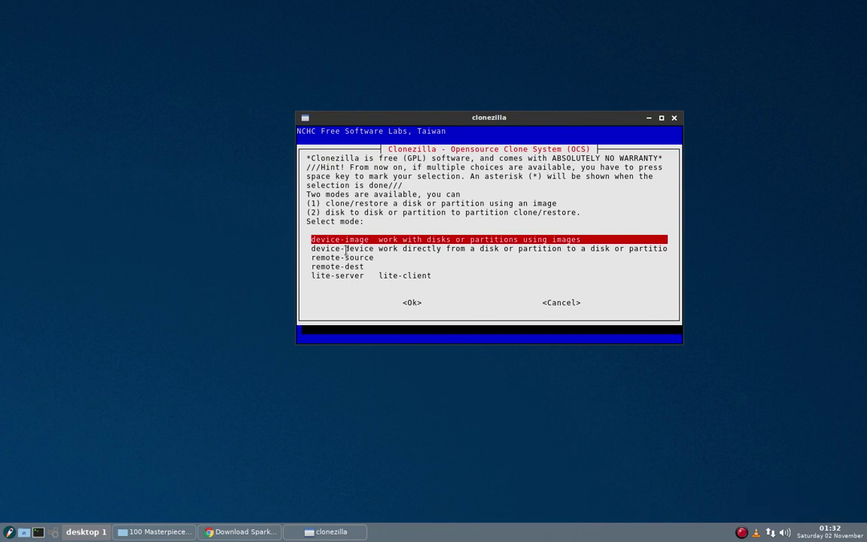
pyautogui.press('Down')
pyautogui.press('Down')
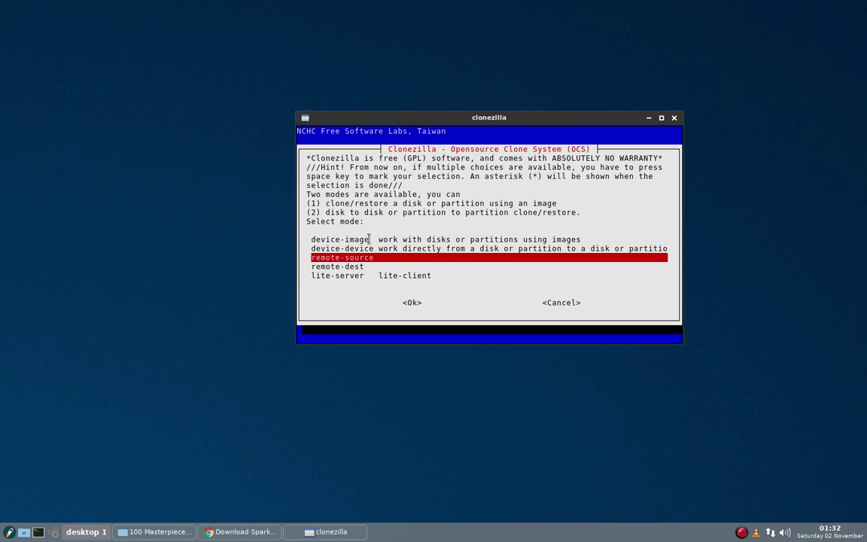
pyautogui.press('Up')
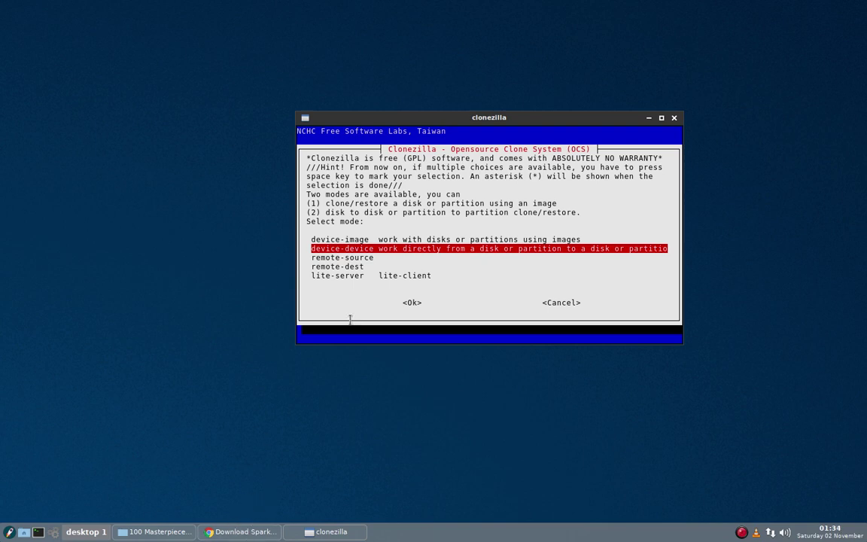
# Switch to Google Chrome, read the Clonezilla Wikipedia article's introduction and Características section, and minimize the browser
pyautogui.click(240, 532)
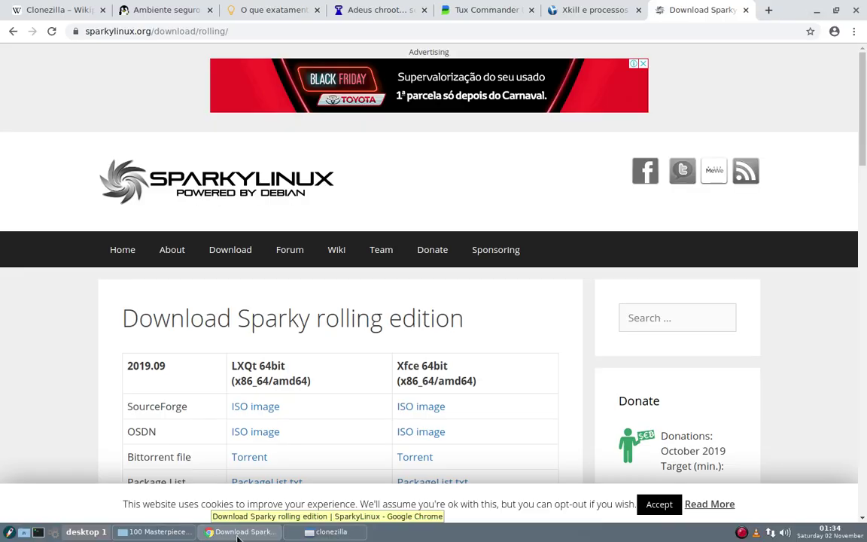
pyautogui.click(147, 10)
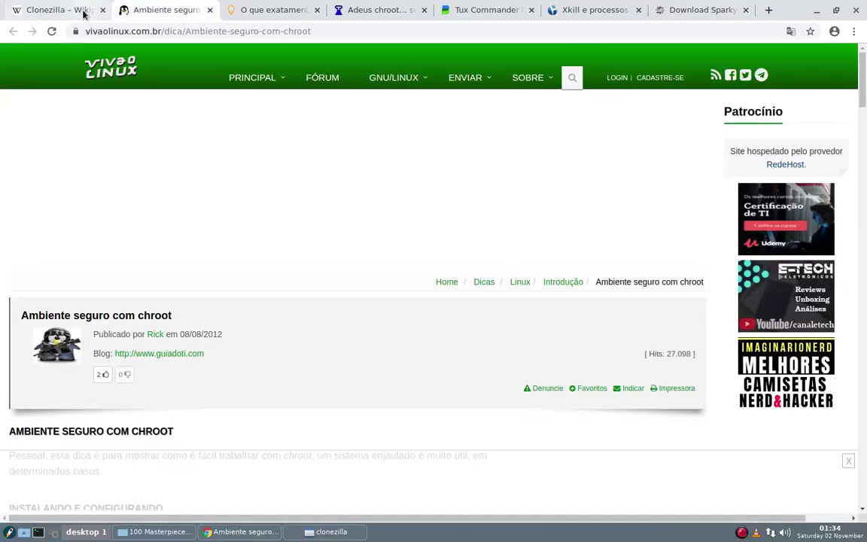
pyautogui.click(53, 13)
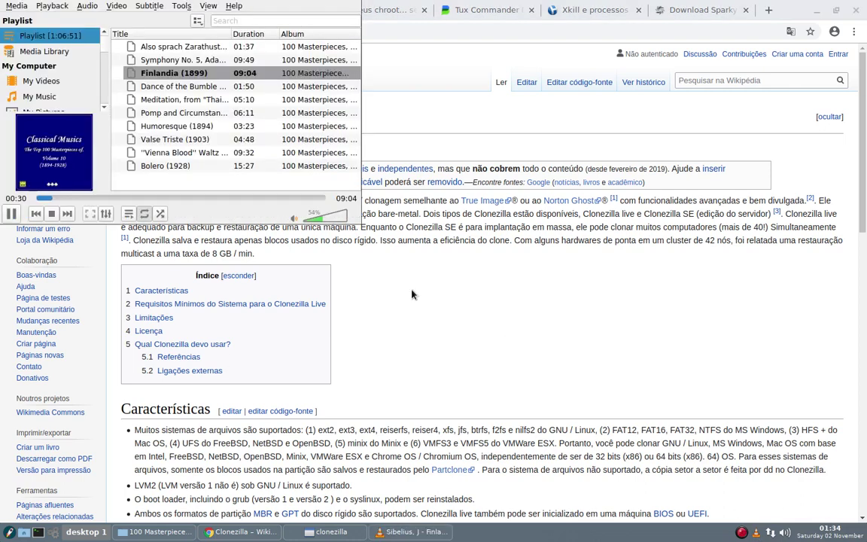
pyautogui.scroll(-3, 297, 207)
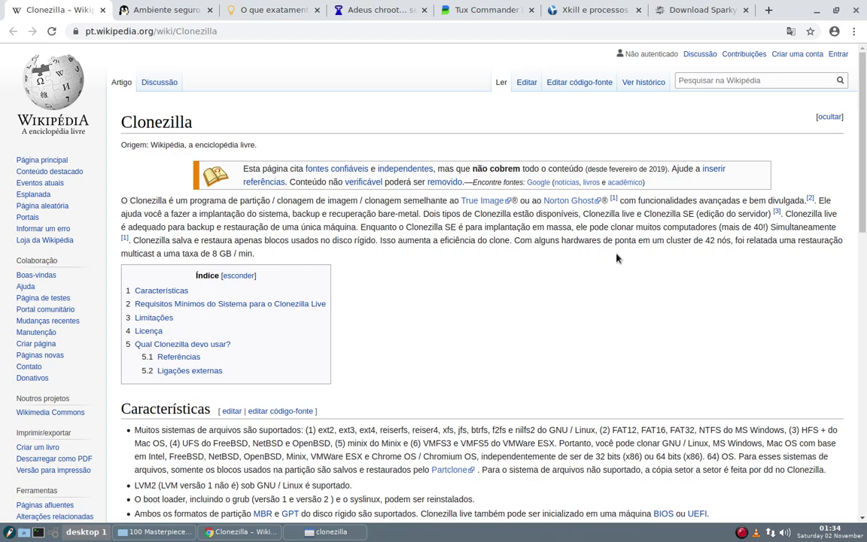
pyautogui.scroll(-5, 290, 392)
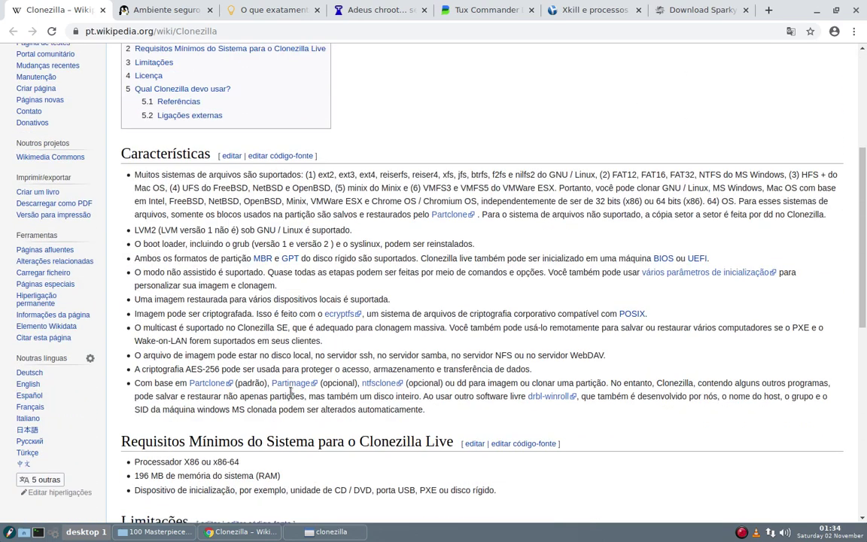
pyautogui.scroll(5, 294, 367)
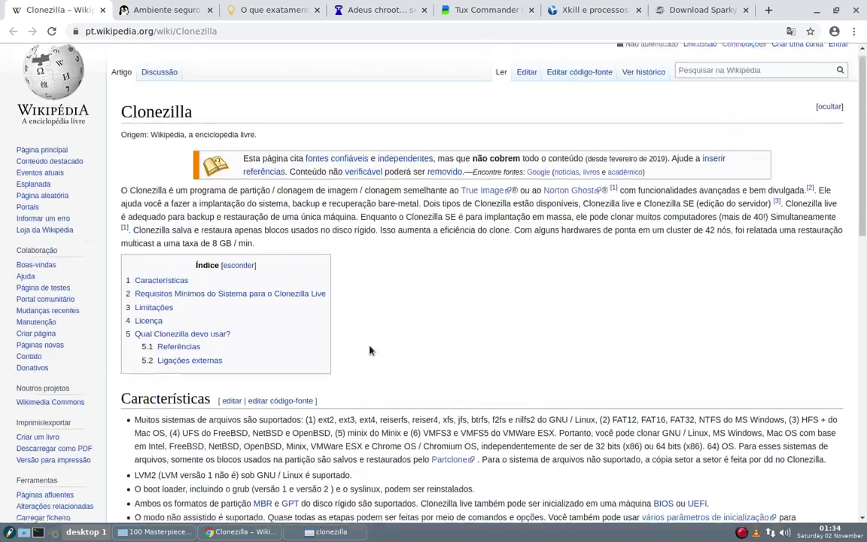
pyautogui.click(816, 10)
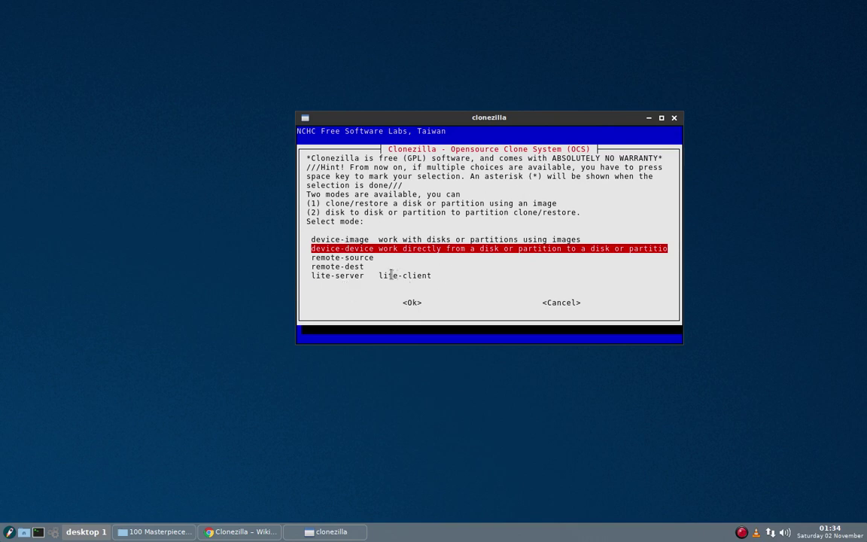
# Step through Clonezilla's mode list down to lite-server and return the highlight to device-image
pyautogui.press('Down')
pyautogui.press('Down')
pyautogui.press('Down')
pyautogui.press('Up')
pyautogui.press('Up')
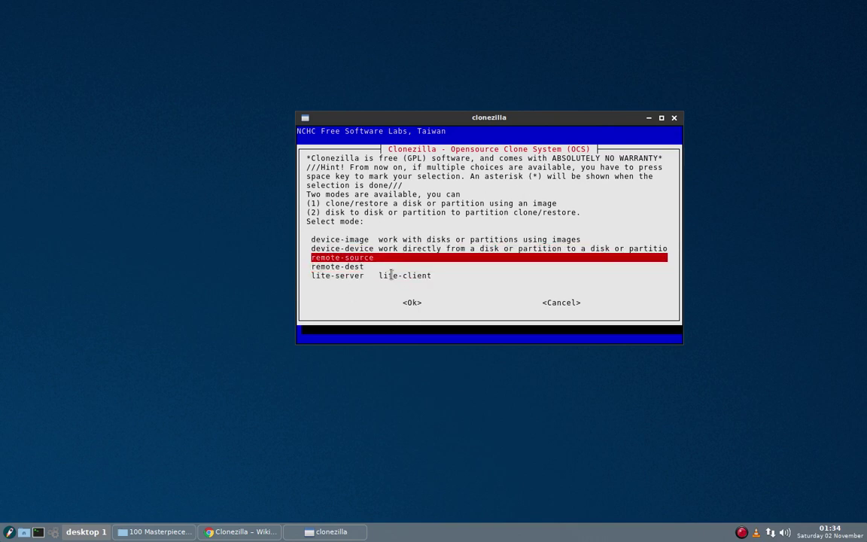
pyautogui.press('Up')
pyautogui.press('Down')
pyautogui.press('Down')
pyautogui.press('Down')
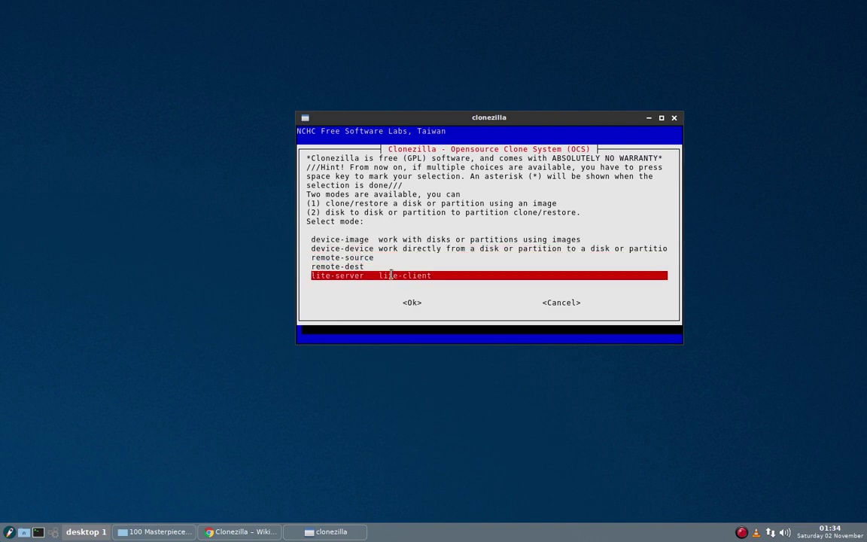
pyautogui.press('Up')
pyautogui.press('Up')
pyautogui.press('Up')
pyautogui.press('Up')
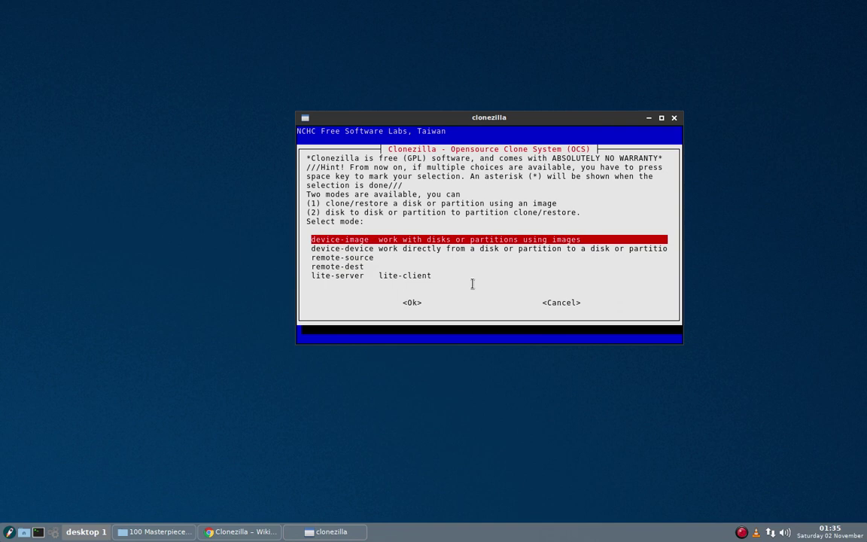
# Cancel Clonezilla's mode selection without choosing a clone mode and shift its terminal window slightly
pyautogui.press('Tab')
pyautogui.press('Tab')
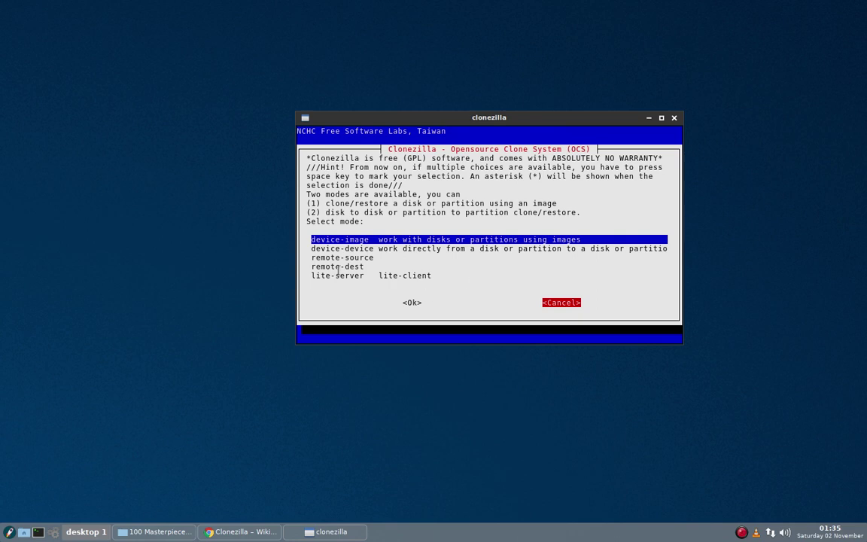
pyautogui.moveTo(413, 128); pyautogui.dragTo(454, 128)
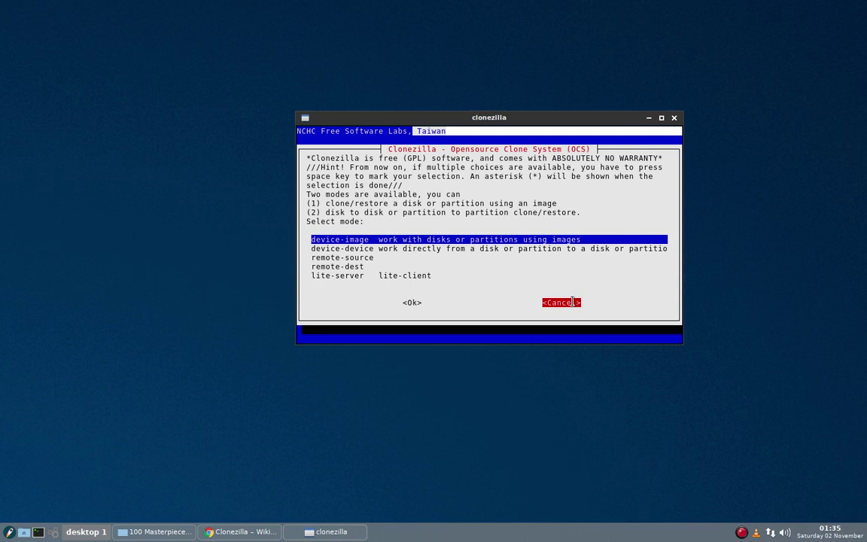
pyautogui.press('Return')
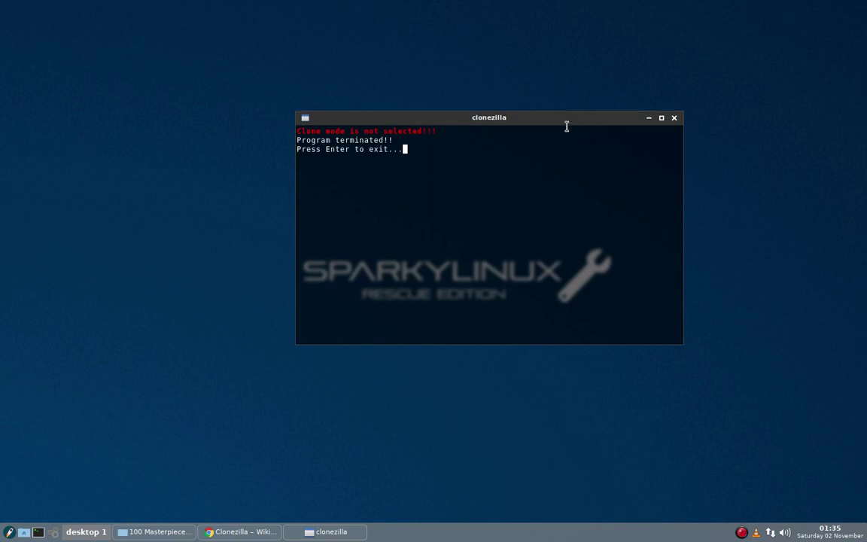
pyautogui.moveTo(567, 119); pyautogui.dragTo(548, 126)
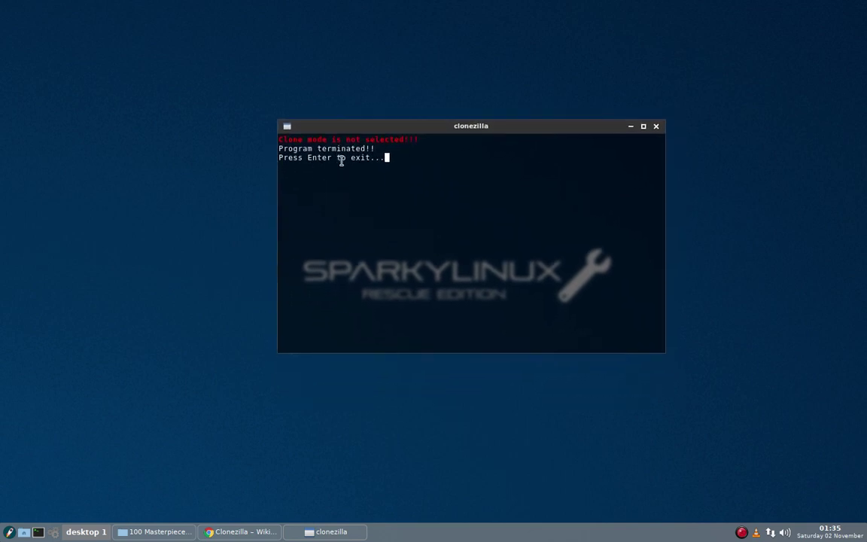
# Close the Clonezilla terminal, then launch DDRescue GUI from the backup rescue tools and dismiss its update notice
pyautogui.click(655, 126)
pyautogui.rightClick(582, 122)
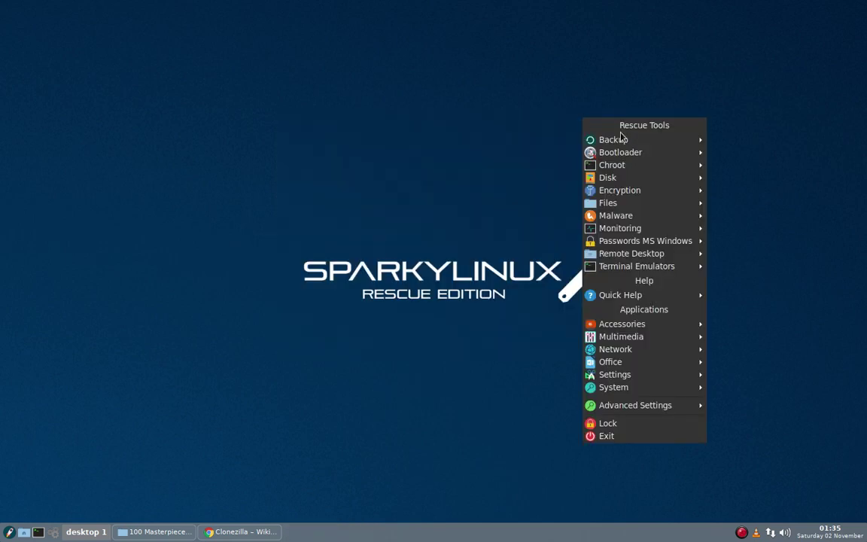
pyautogui.moveTo(629, 139)
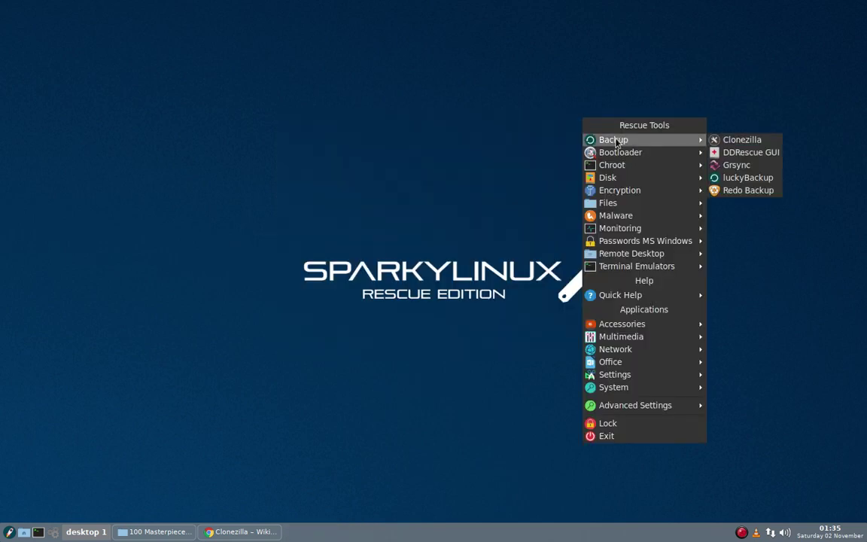
pyautogui.click(760, 156)
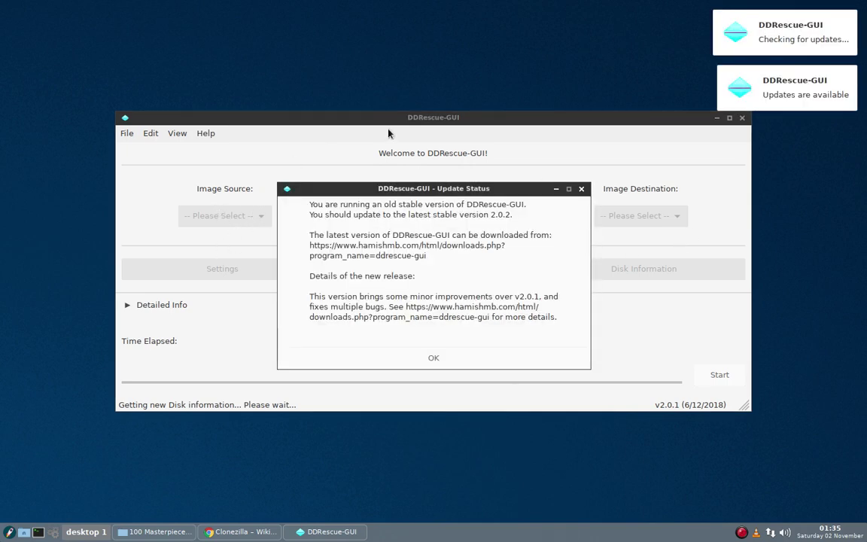
pyautogui.click(434, 358)
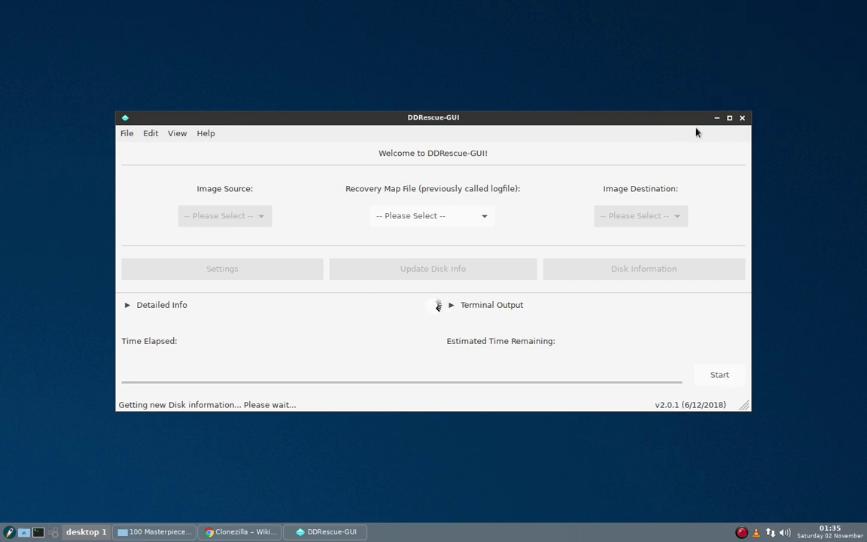
# Move the DDRescue-GUI window slightly up and view the Recovery Map File choices without selecting one
pyautogui.moveTo(627, 122); pyautogui.dragTo(621, 99)
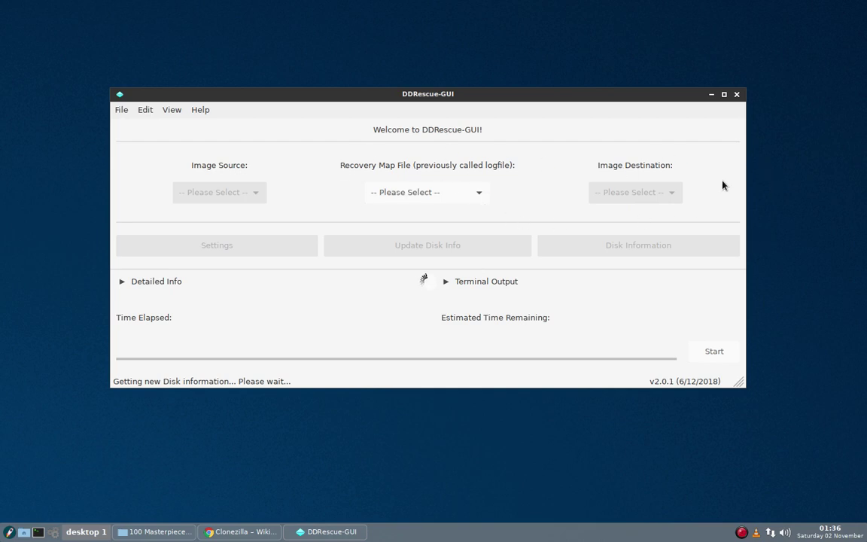
pyautogui.click(478, 193)
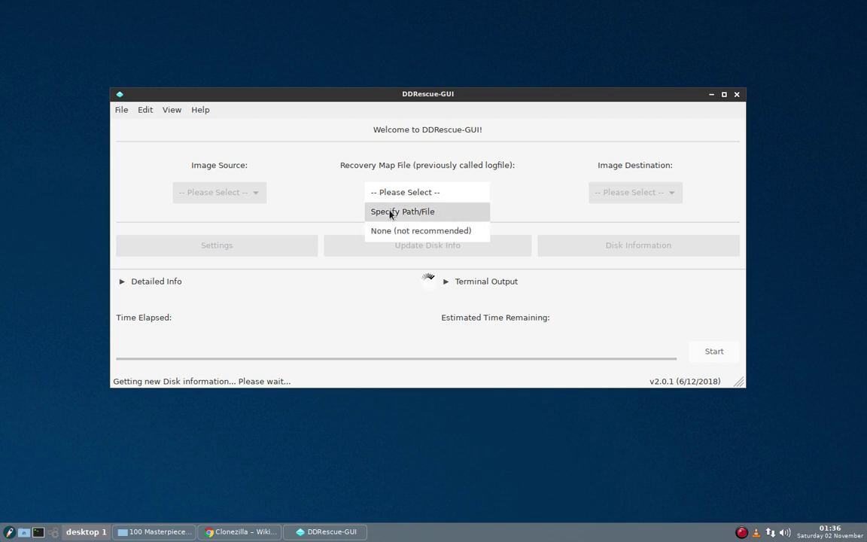
pyautogui.click(371, 252)
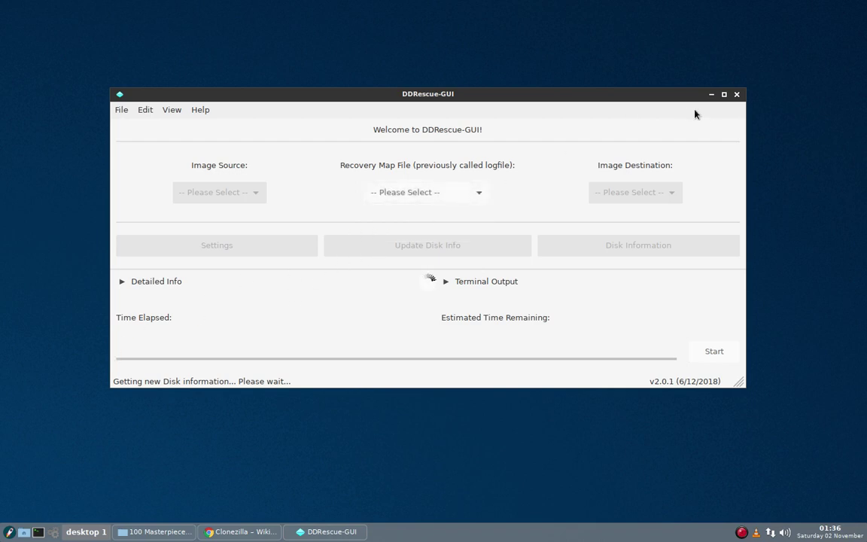
# Exit DDRescue-GUI, confirming the exit and declining to save a log file
pyautogui.click(737, 94)
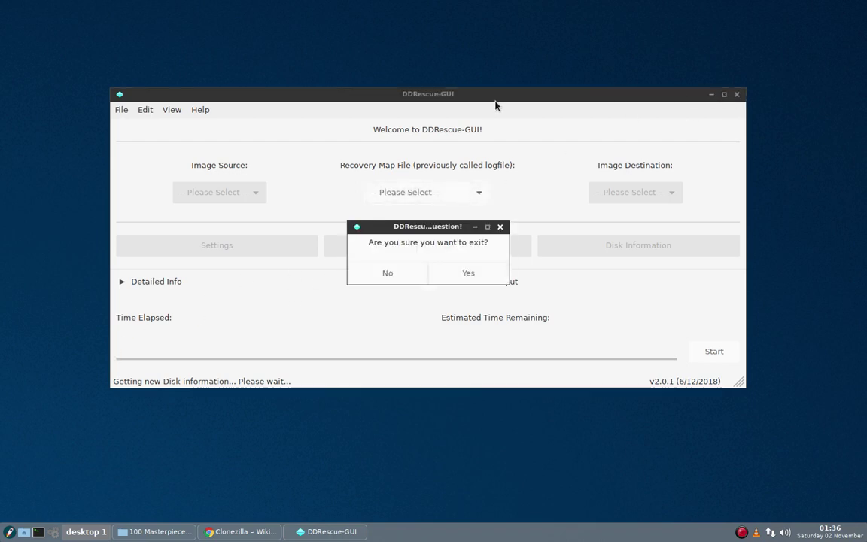
pyautogui.click(478, 272)
pyautogui.click(510, 290)
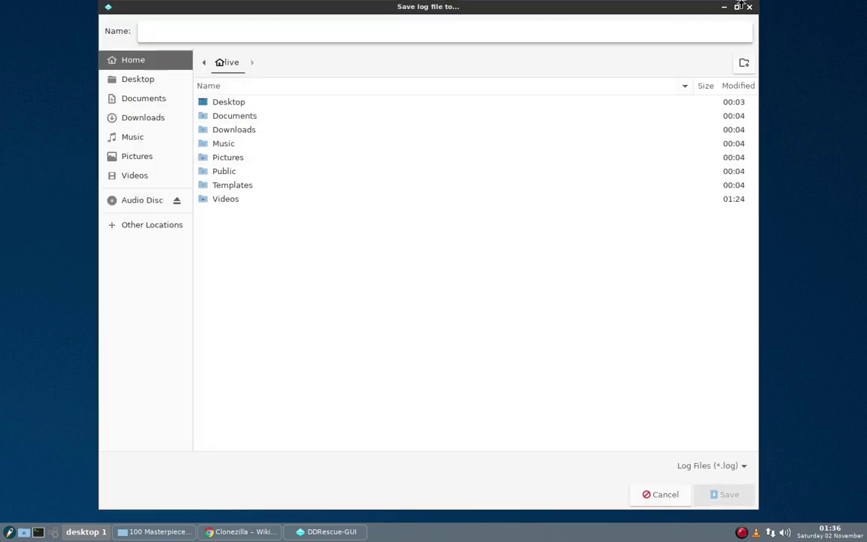
pyautogui.click(668, 495)
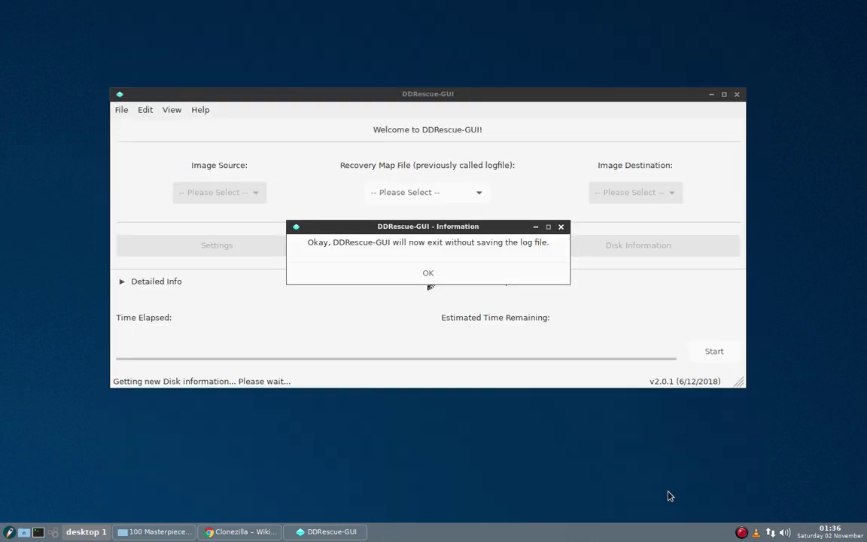
pyautogui.click(455, 270)
# Launch Grsync from the backup rescue tools
pyautogui.rightClick(466, 93)
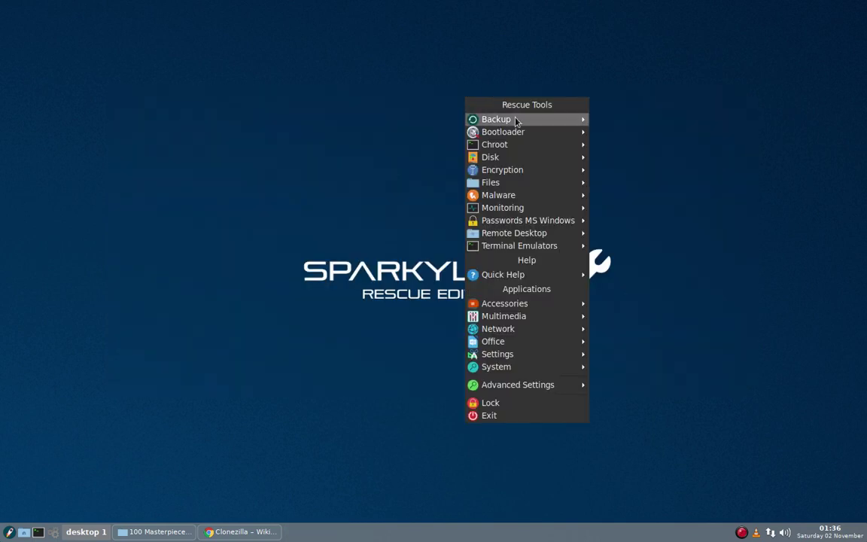
pyautogui.moveTo(520, 131)
pyautogui.moveTo(581, 119)
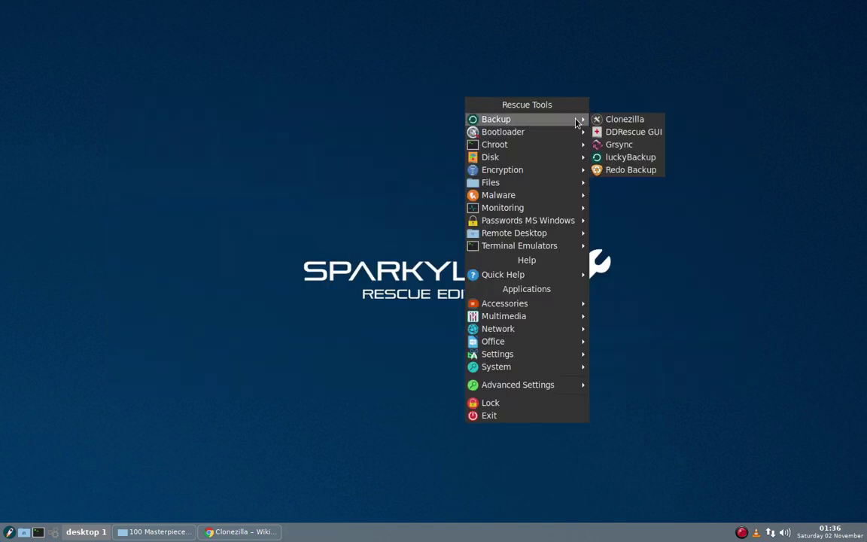
pyautogui.click(630, 149)
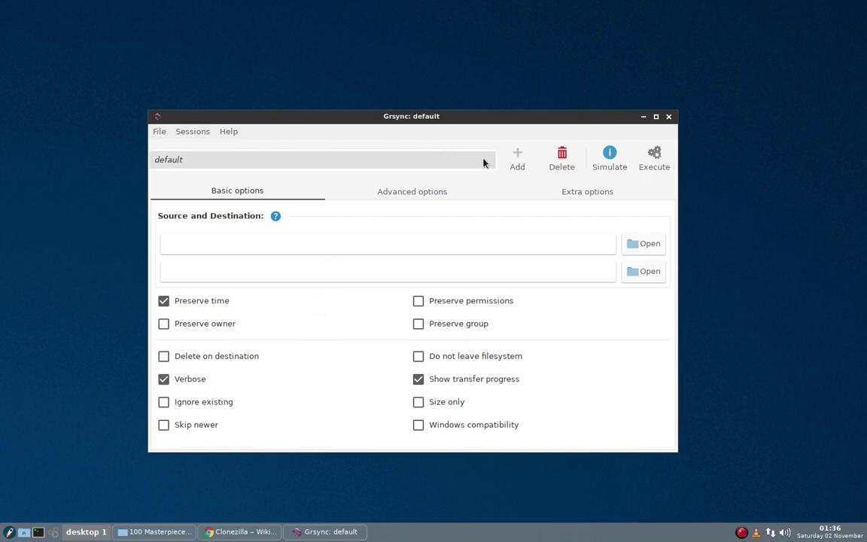
# Look through Grsync's session and help commands, read its About information and close it
pyautogui.click(192, 131)
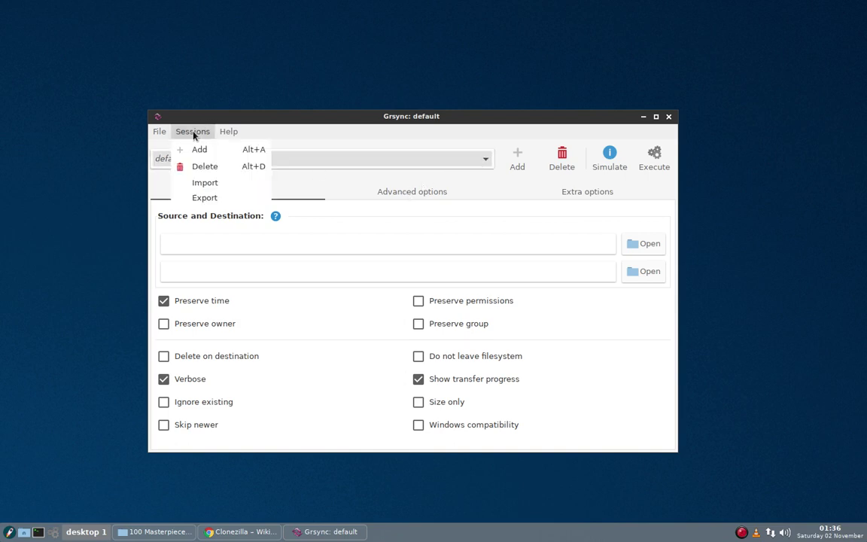
pyautogui.moveTo(235, 137)
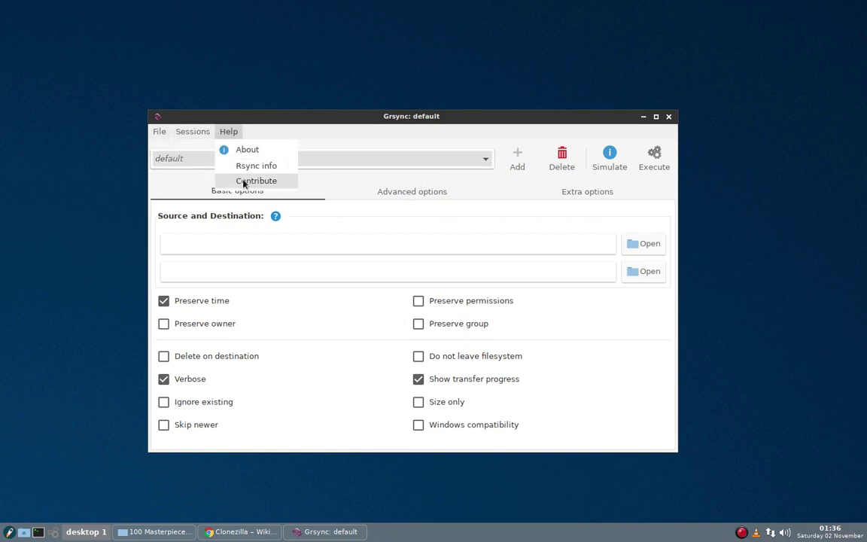
pyautogui.click(248, 150)
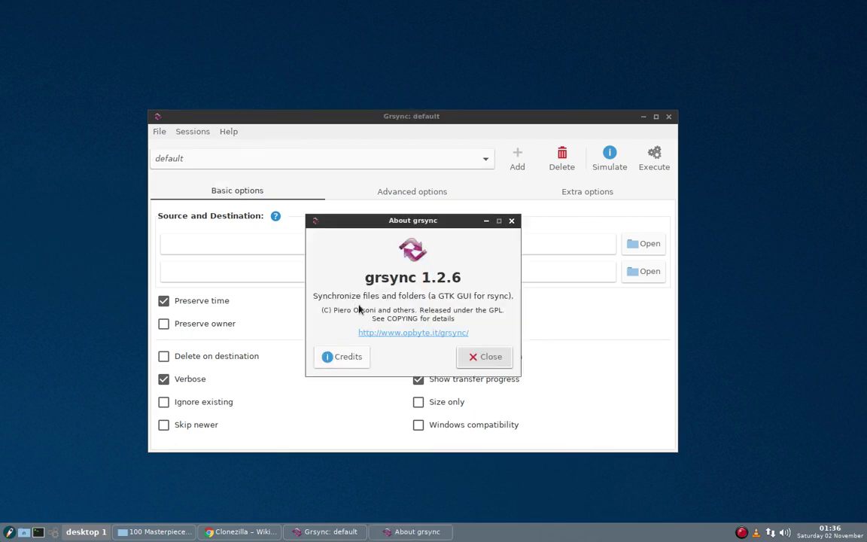
pyautogui.click(495, 359)
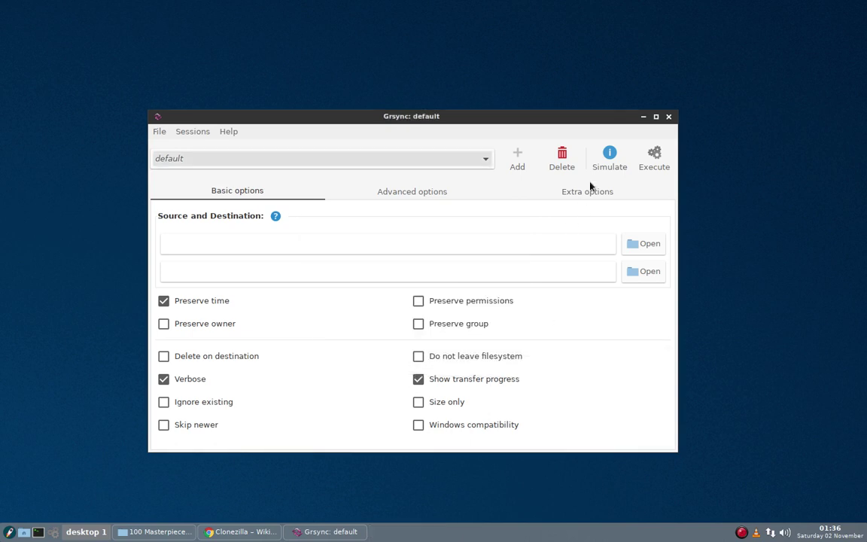
# Close Grsync and launch luckyBackup from the backup rescue tools
pyautogui.click(668, 117)
pyautogui.rightClick(452, 106)
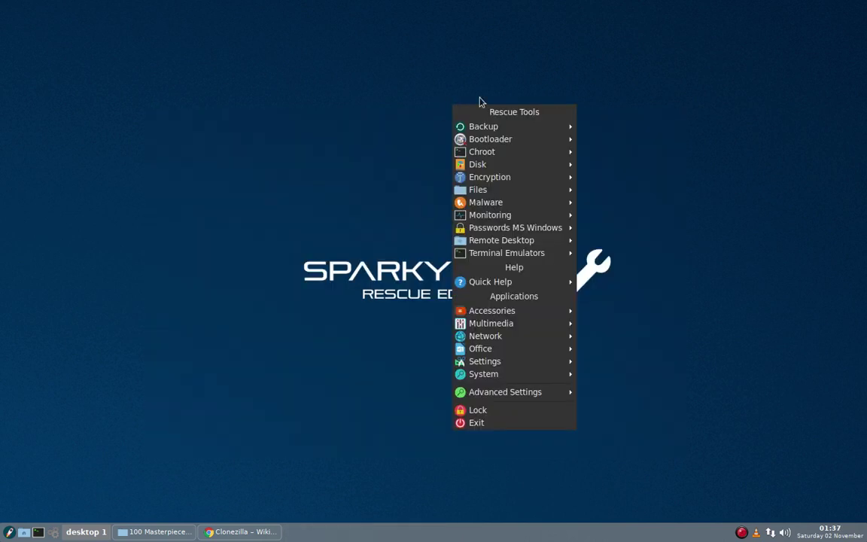
pyautogui.moveTo(545, 130)
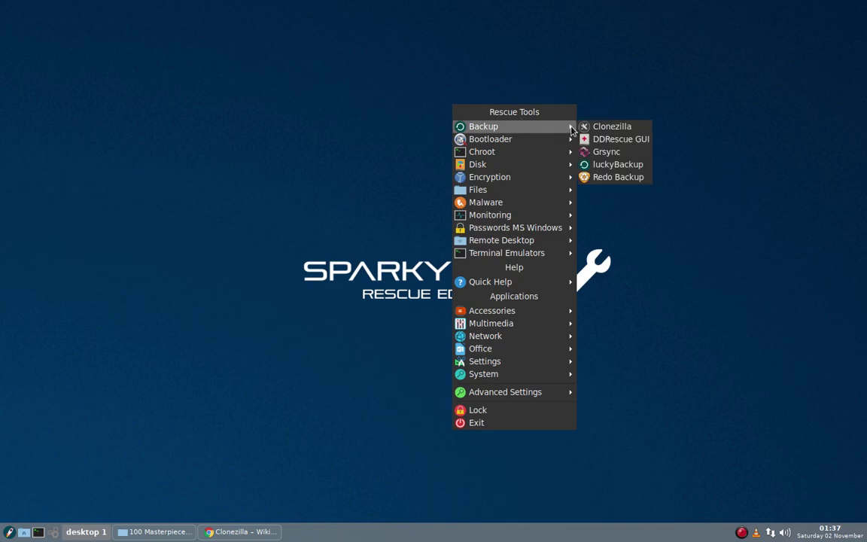
pyautogui.click(617, 164)
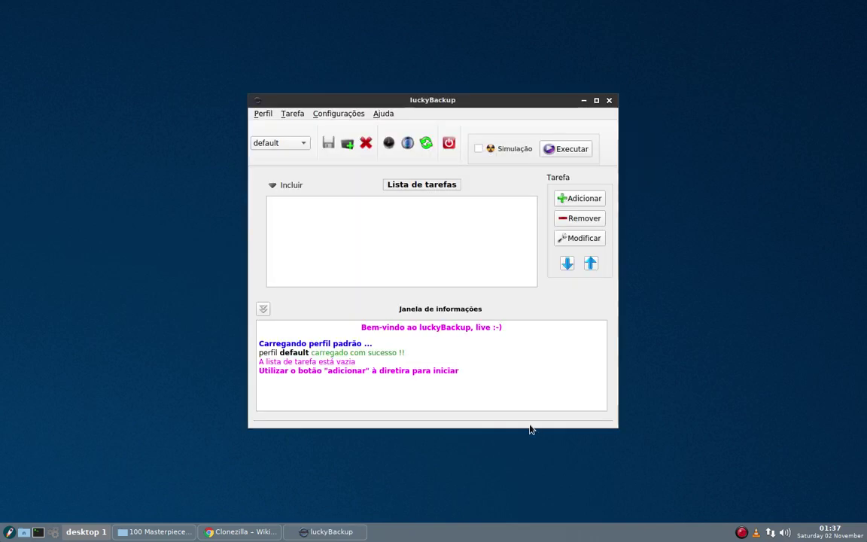
# Read luckyBackup's About (Sobre) and author (Autor) information, then close the dialog
pyautogui.click(383, 113)
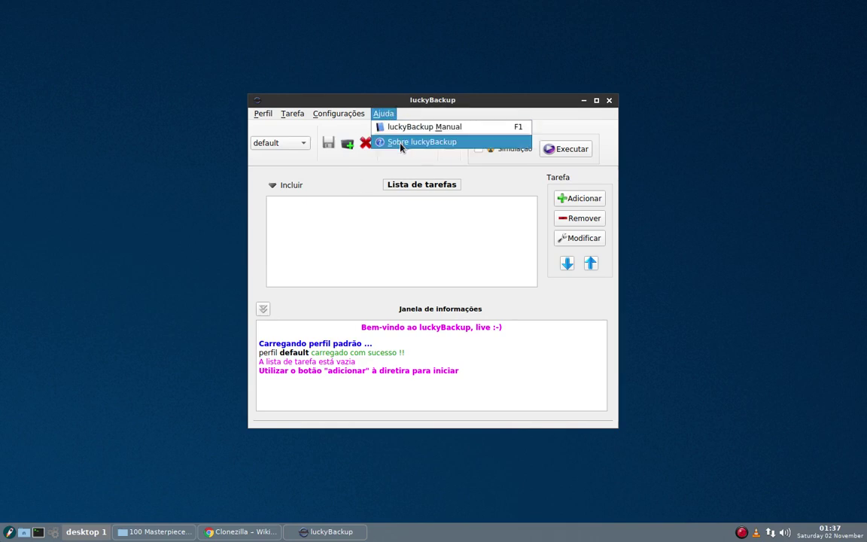
pyautogui.click(401, 143)
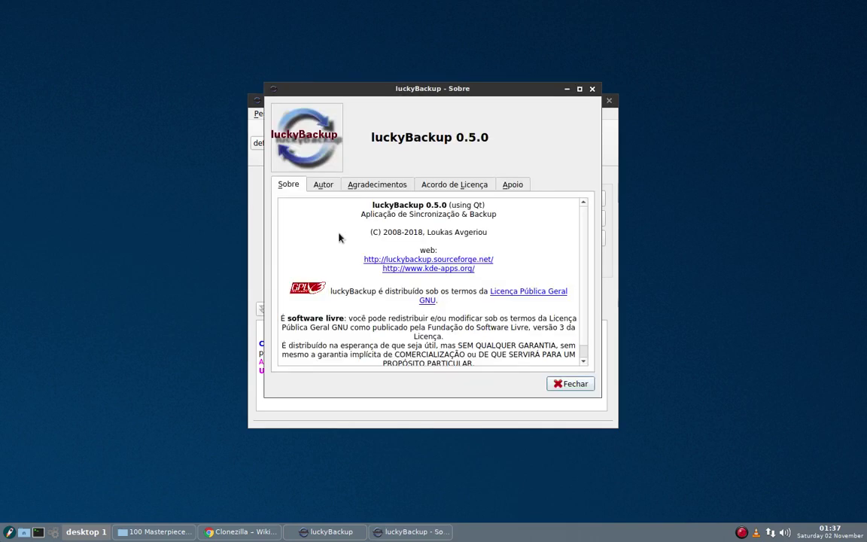
pyautogui.click(320, 186)
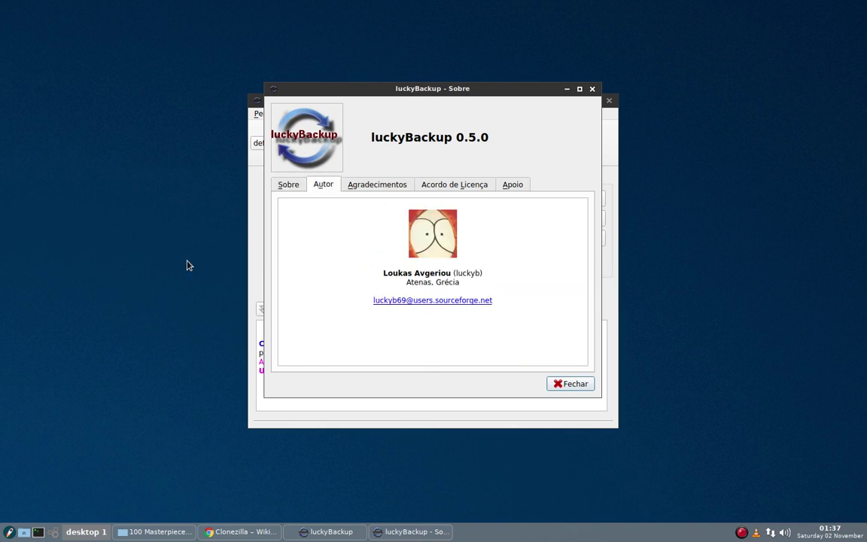
pyautogui.click(290, 187)
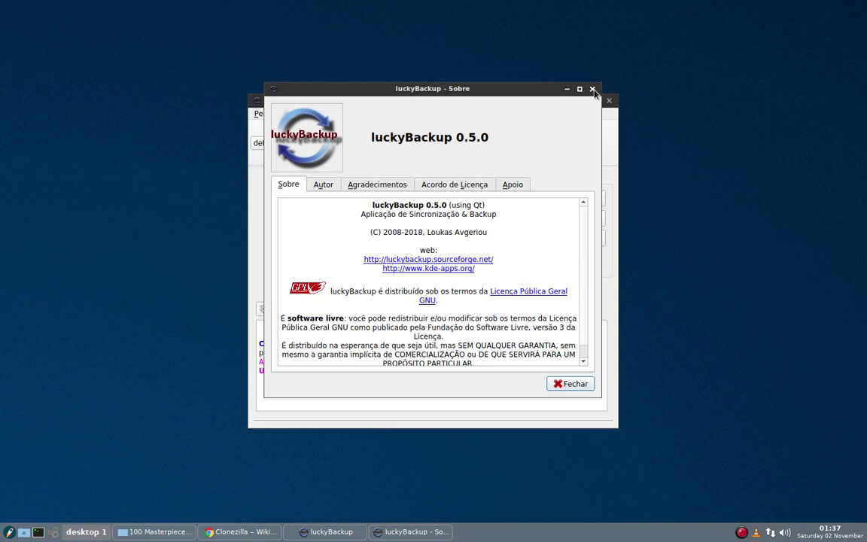
pyautogui.click(564, 384)
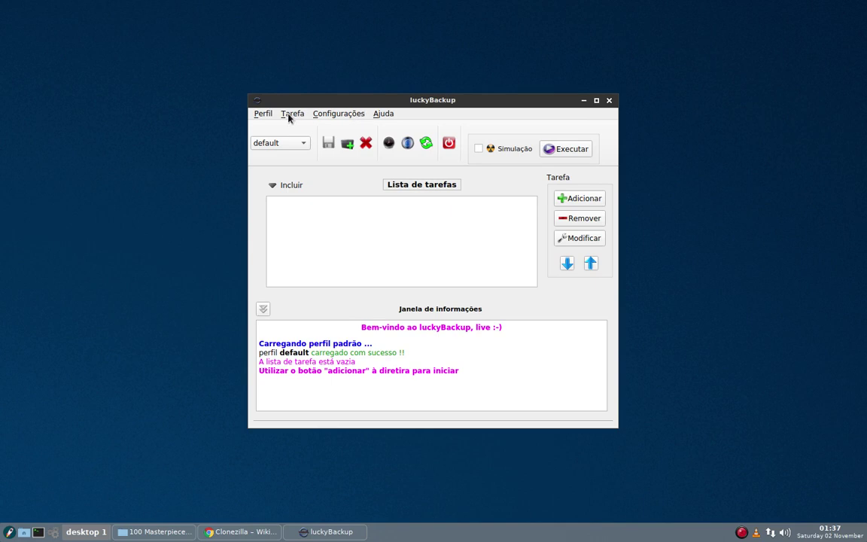
# Browse luckyBackup's configuration commands and its list of interface languages, leaving the language unchanged
pyautogui.click(262, 113)
pyautogui.moveTo(335, 114)
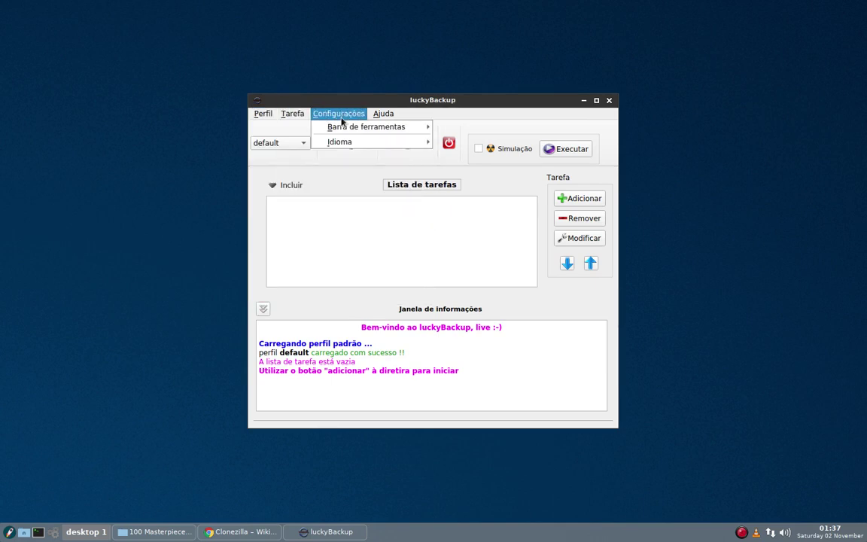
pyautogui.moveTo(343, 145)
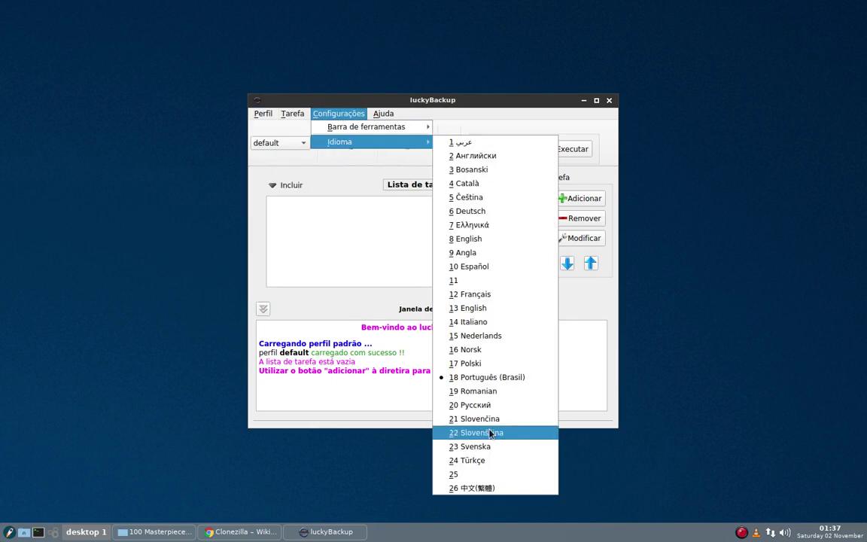
pyautogui.click(336, 113)
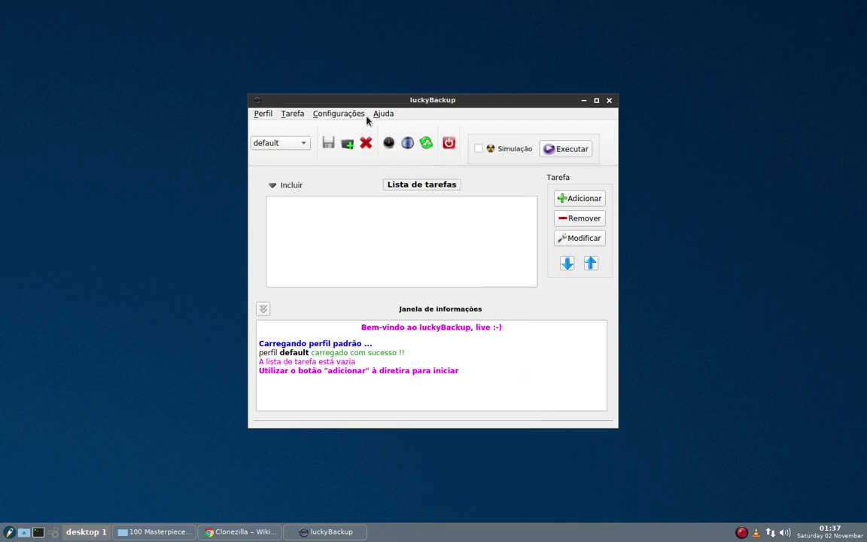
pyautogui.click(383, 113)
pyautogui.moveTo(338, 113)
pyautogui.click(357, 180)
# Check luckyBackup's profile selector and its new-profile name prompt, cancelling without creating a profile
pyautogui.click(276, 143)
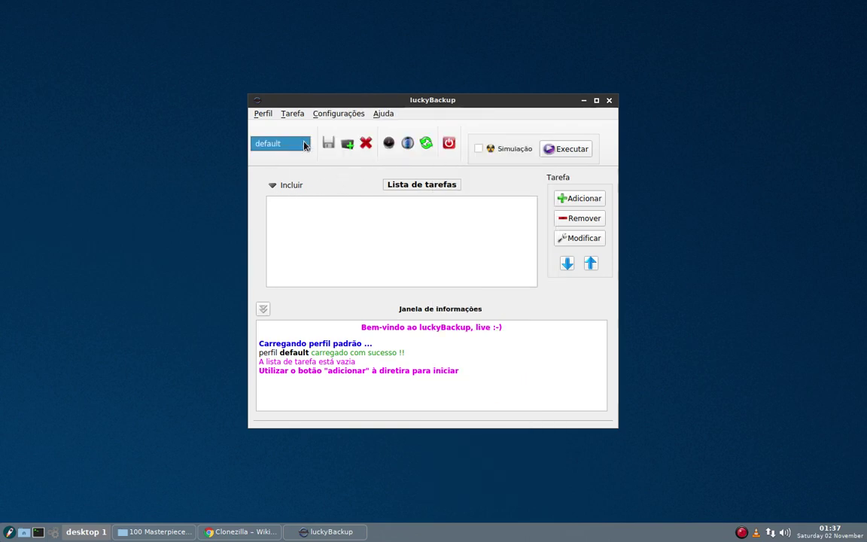
pyautogui.click(348, 144)
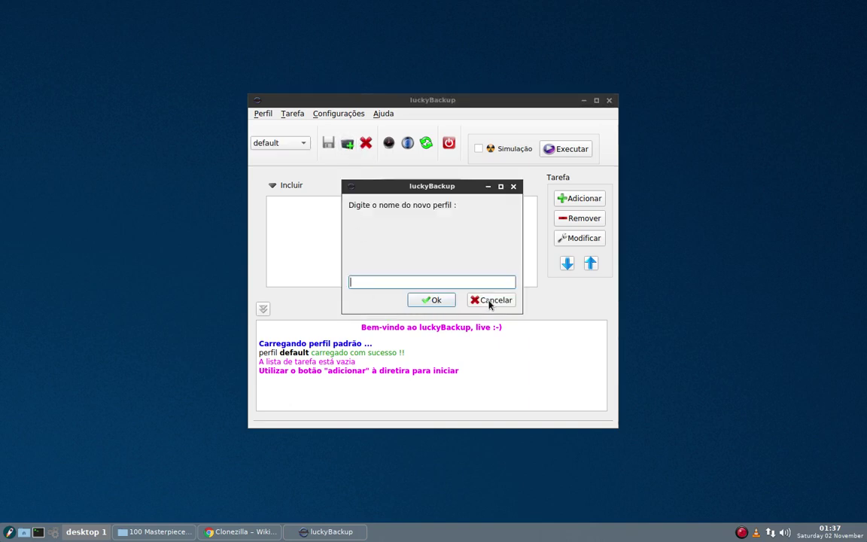
pyautogui.click(490, 300)
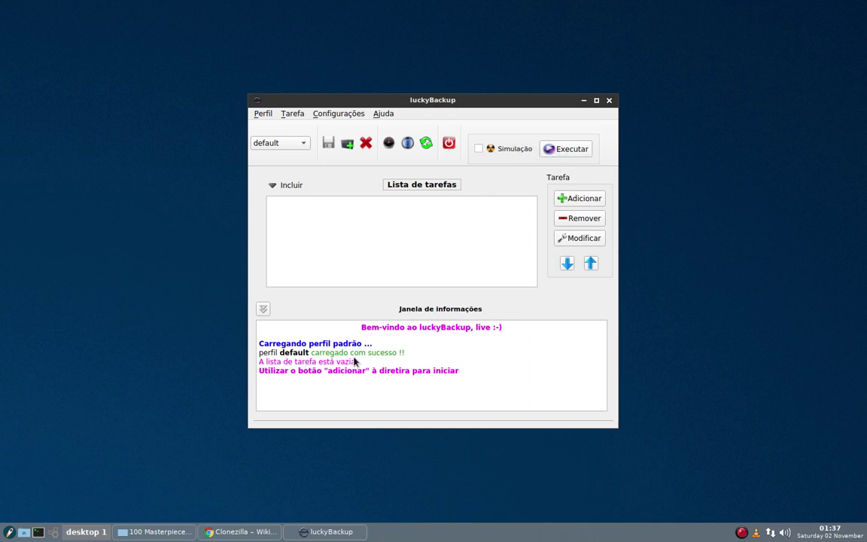
# Close luckyBackup and launch Redo Backup from the backup rescue tools
pyautogui.click(609, 100)
pyautogui.rightClick(605, 78)
pyautogui.moveTo(648, 113)
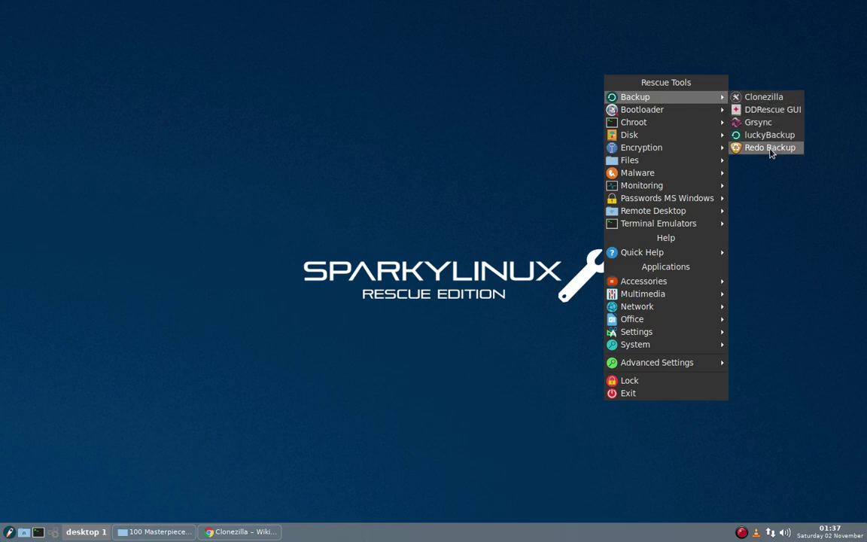
pyautogui.click(769, 148)
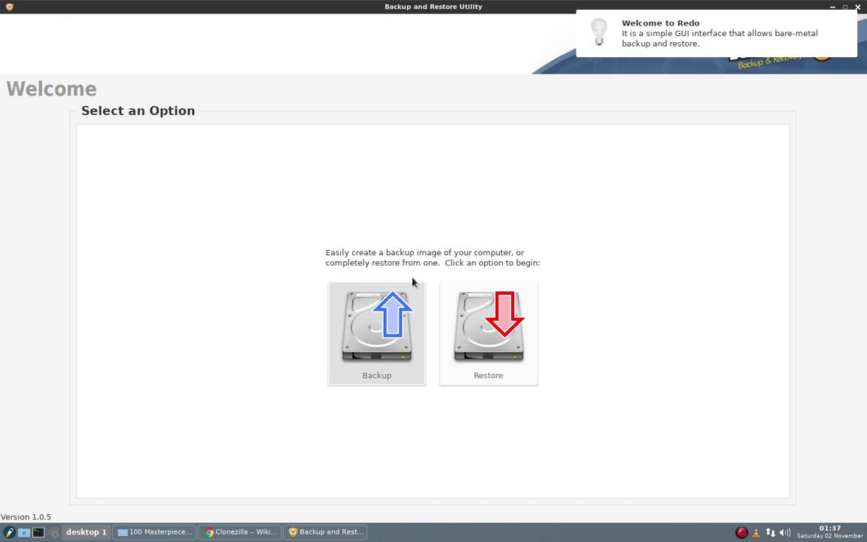
# Dismiss the Redo welcome notice, view the source drives offered for a backup, and leave the utility without creating an image
pyautogui.click(680, 41)
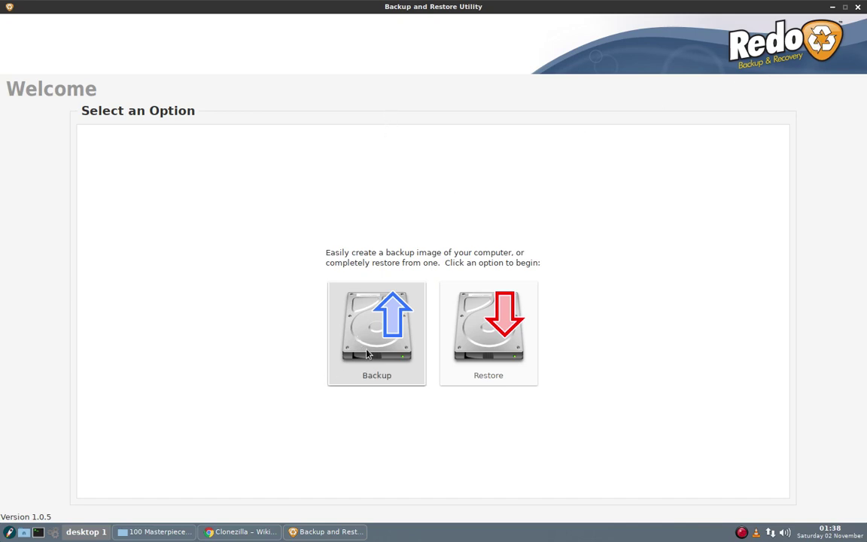
pyautogui.click(371, 329)
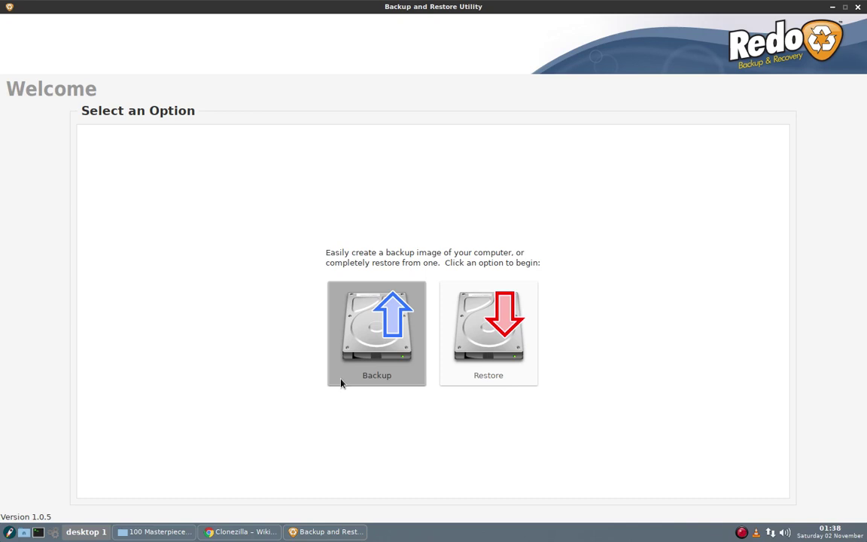
pyautogui.click(340, 380)
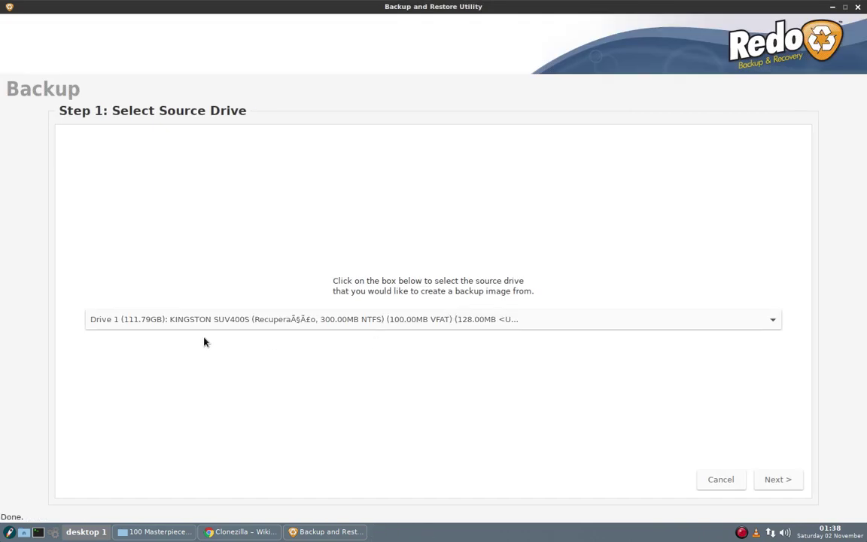
pyautogui.click(352, 321)
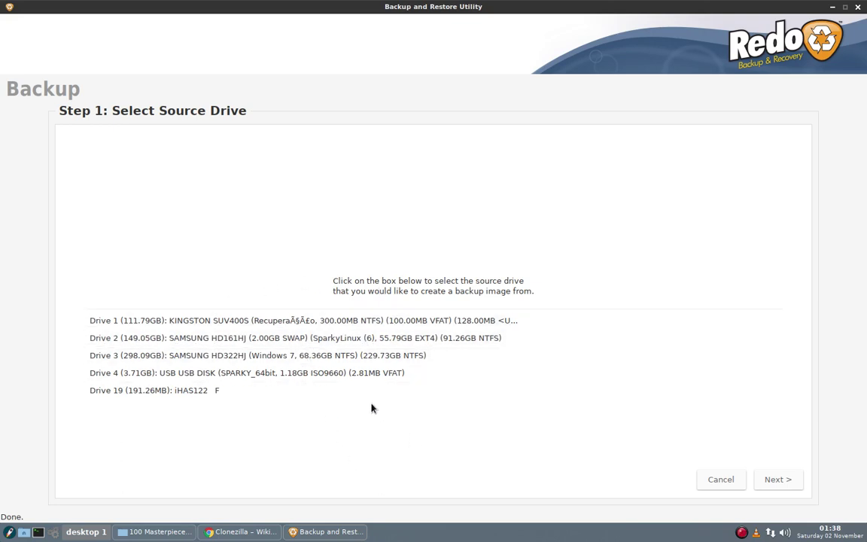
pyautogui.click(721, 481)
pyautogui.click(720, 481)
# Launch Boot Repair from the bootloader rescue tools and move its scanning window higher on the desktop
pyautogui.rightClick(452, 42)
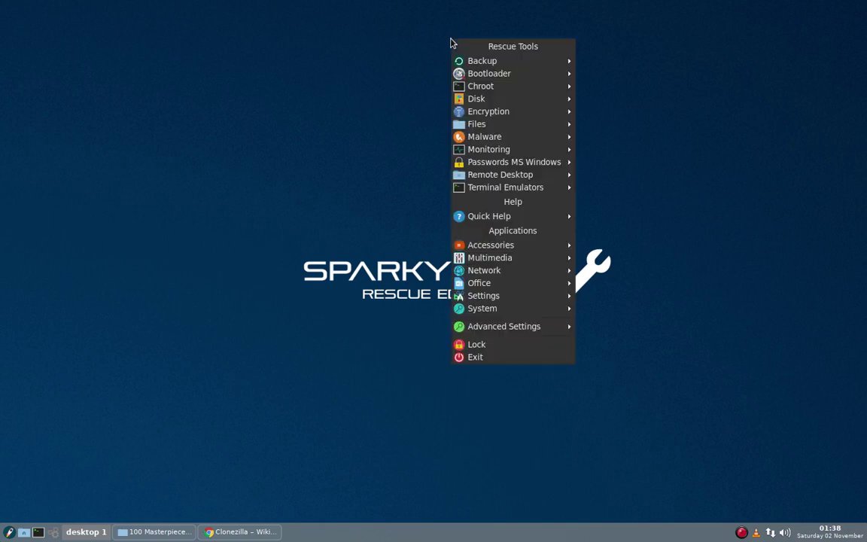
pyautogui.moveTo(536, 62)
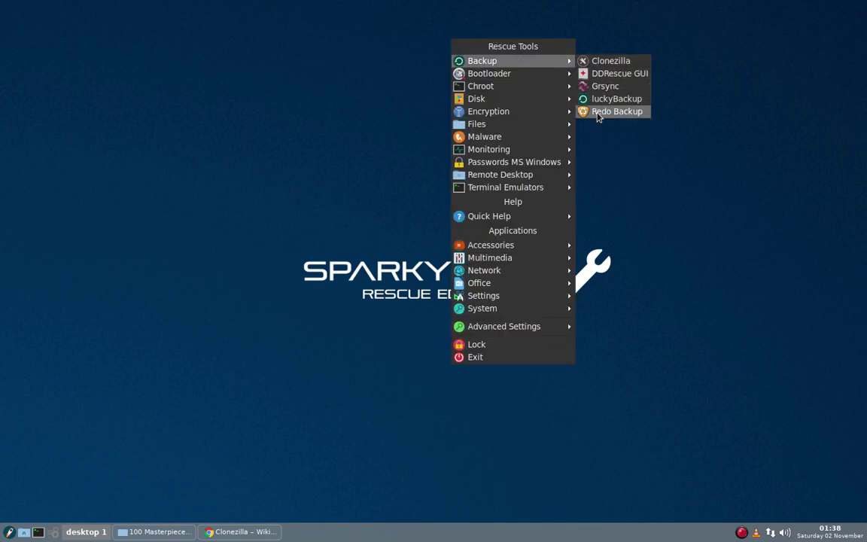
pyautogui.moveTo(560, 76)
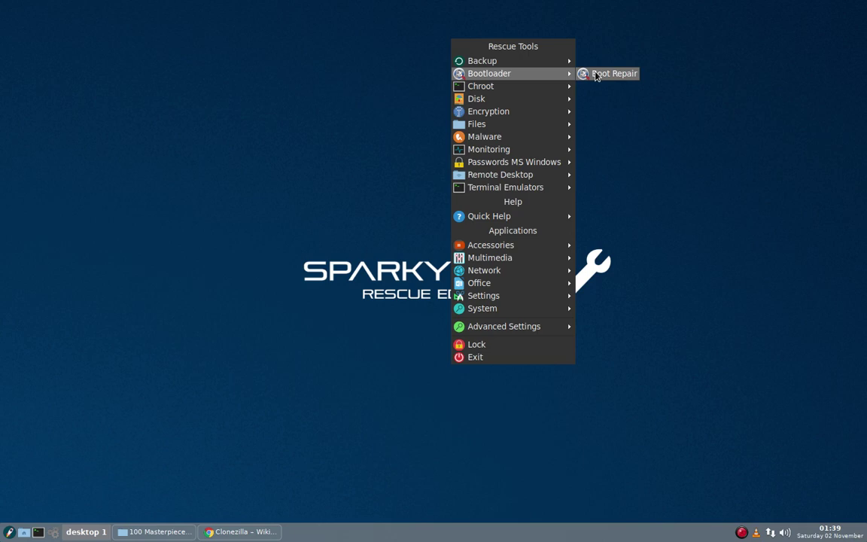
pyautogui.click(596, 75)
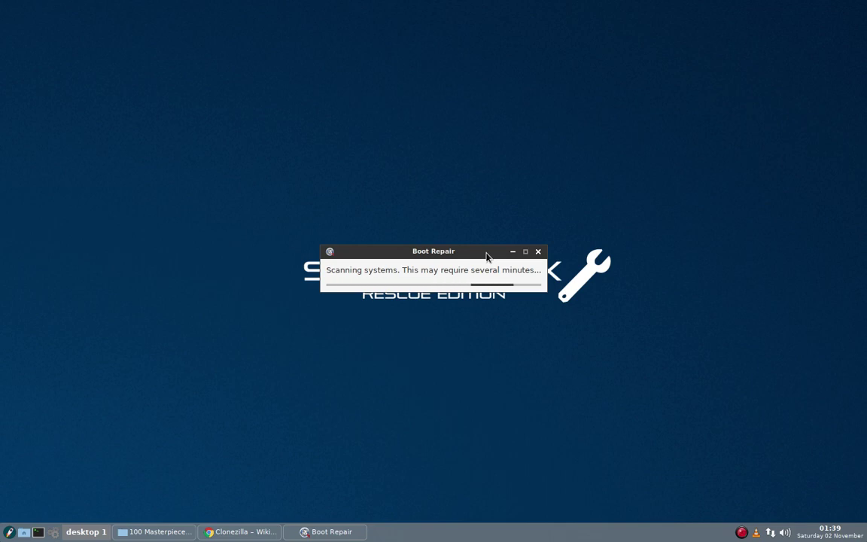
pyautogui.moveTo(503, 255); pyautogui.dragTo(503, 187)
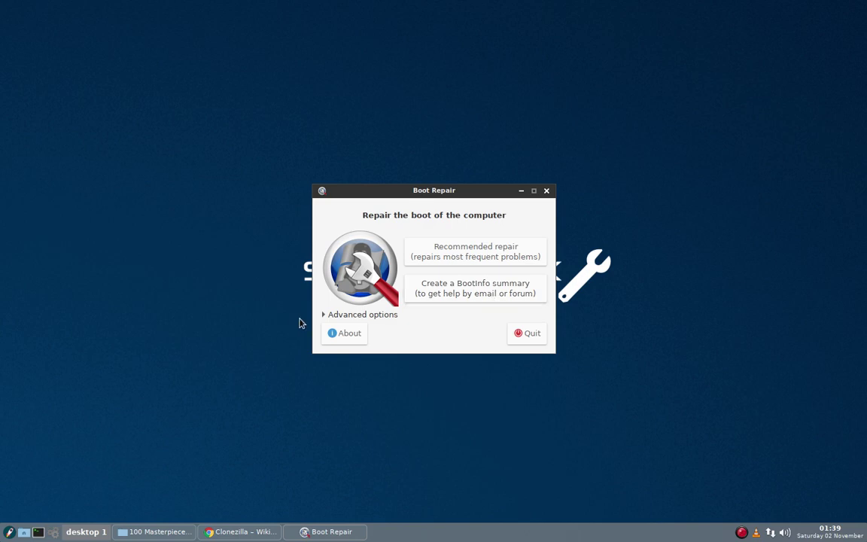
# Browse Boot Repair's advanced GRUB and MBR options, including the MBR restore choices, and quit without applying anything
pyautogui.click(325, 314)
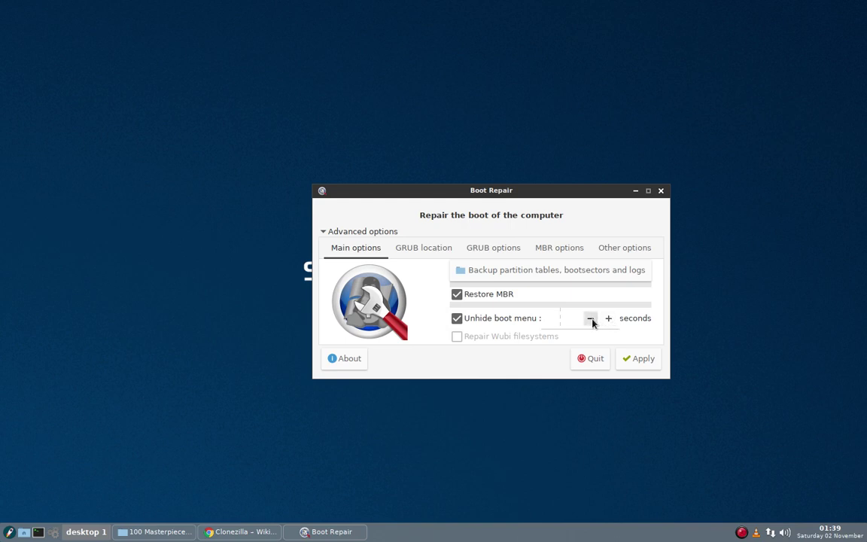
pyautogui.click(417, 252)
pyautogui.click(493, 251)
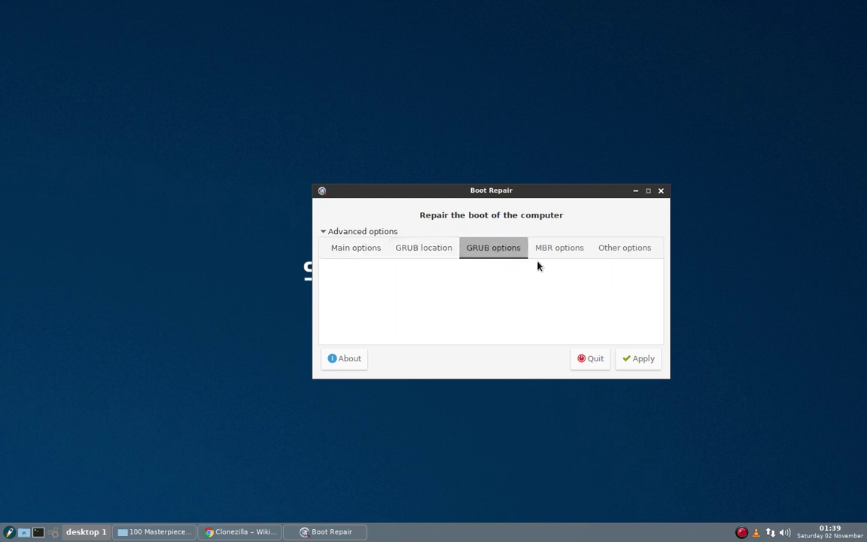
pyautogui.click(559, 250)
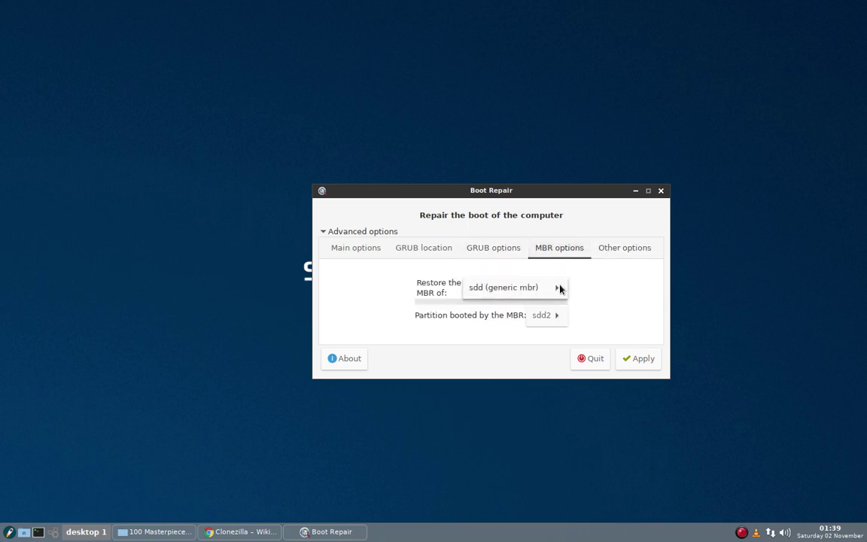
pyautogui.click(559, 287)
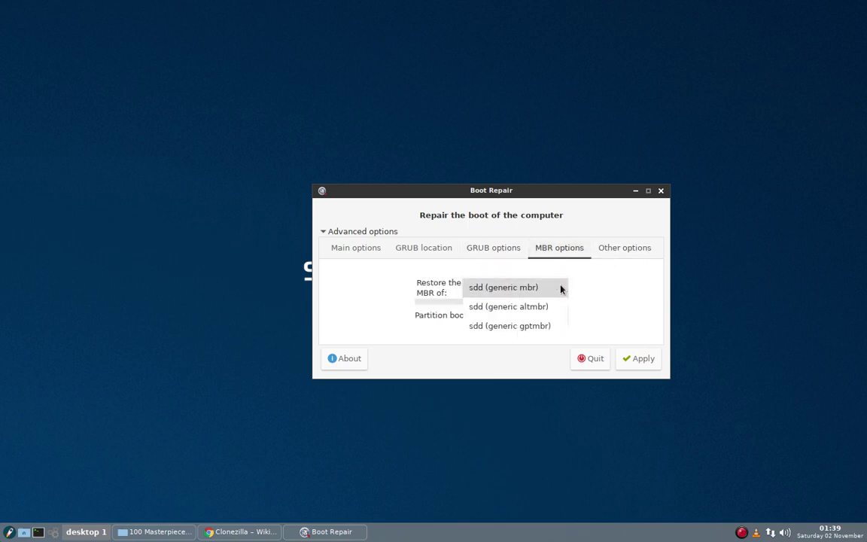
pyautogui.click(610, 300)
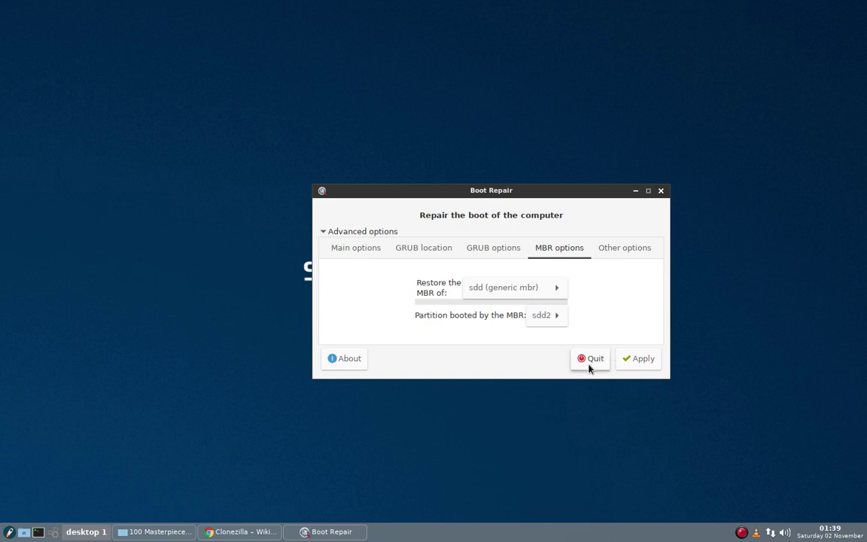
pyautogui.click(590, 361)
pyautogui.click(453, 297)
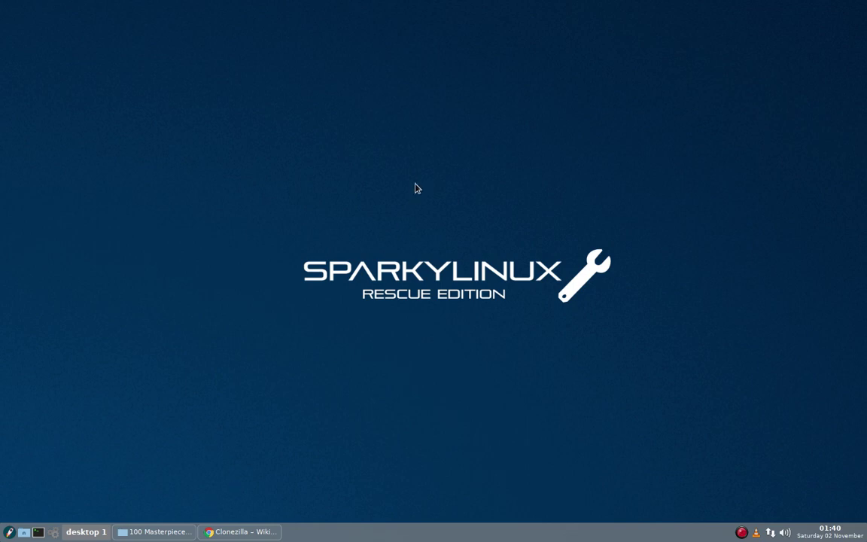
# Launch Chrooter from the Chroot rescue tools on the desktop menu
pyautogui.rightClick(487, 118)
pyautogui.click(422, 338)
pyautogui.rightClick(470, 123)
pyautogui.moveTo(523, 158)
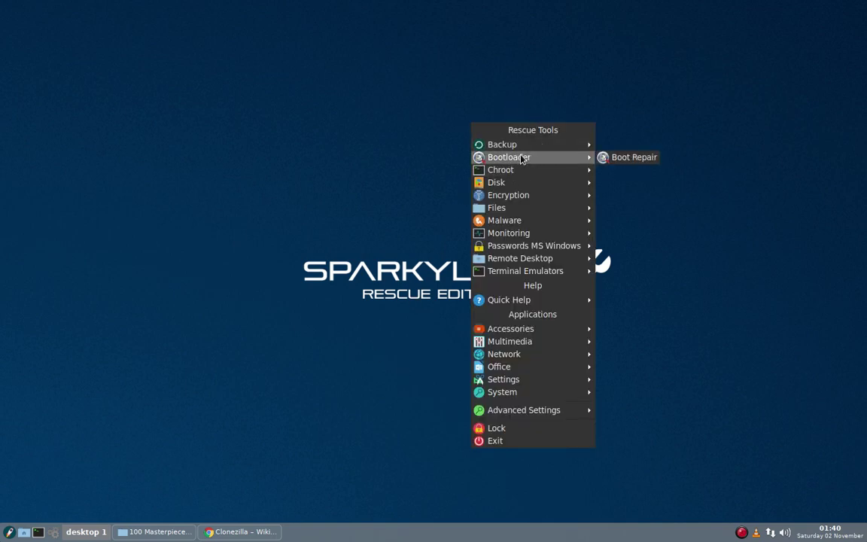
pyautogui.moveTo(563, 148)
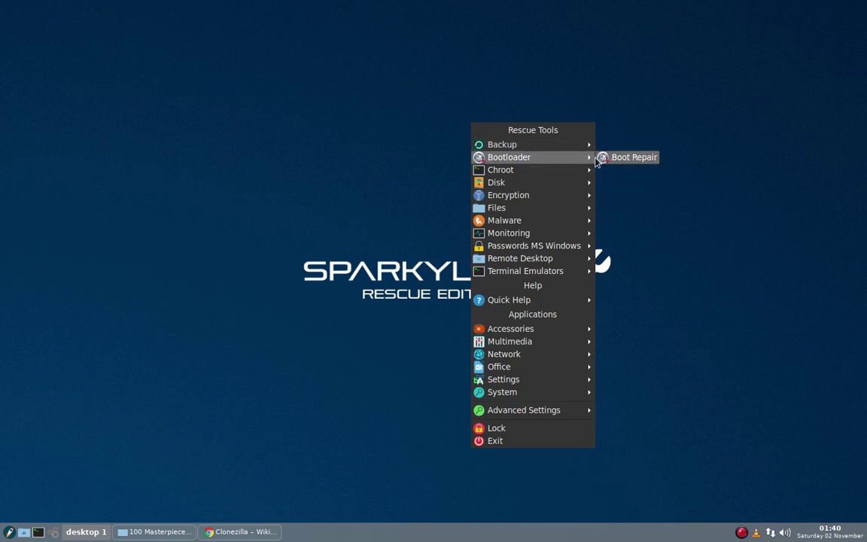
pyautogui.moveTo(569, 176)
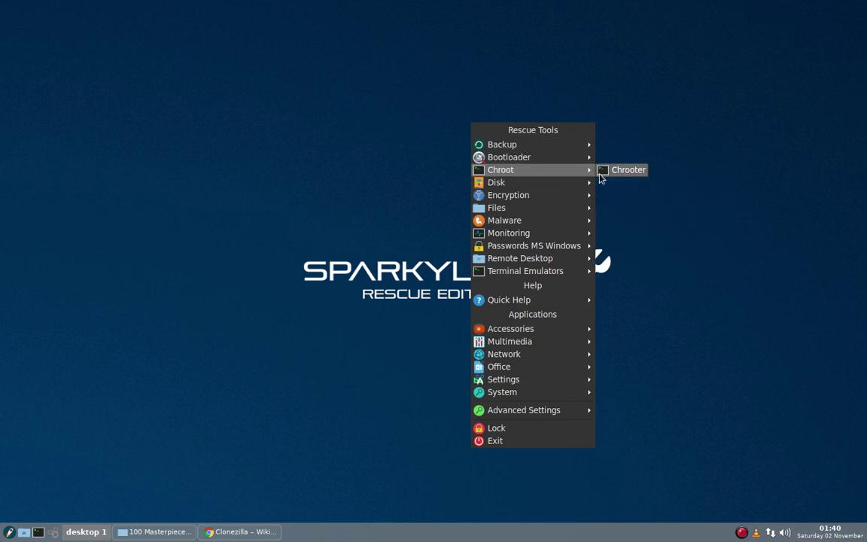
pyautogui.click(637, 174)
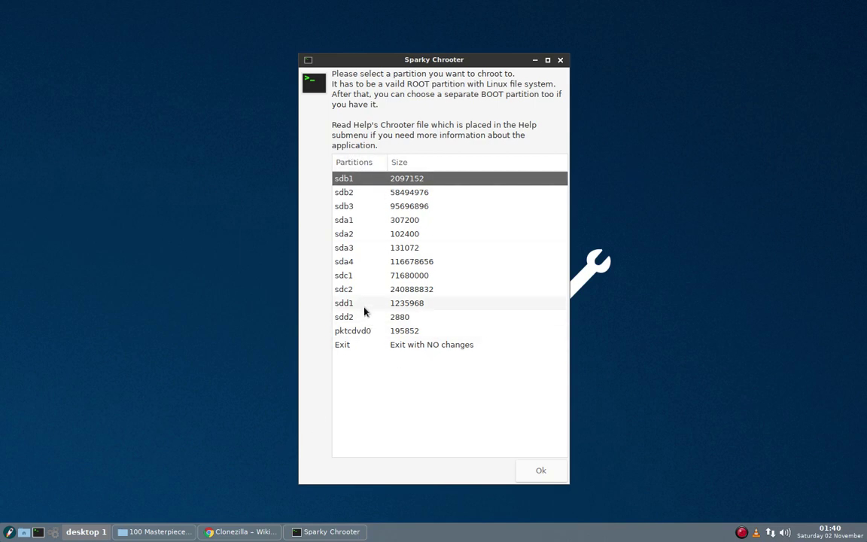
# Highlight partitions sdb2 and sda1 in Sparky Chrooter's partition list and dismiss the window without confirming either one
pyautogui.click(376, 194)
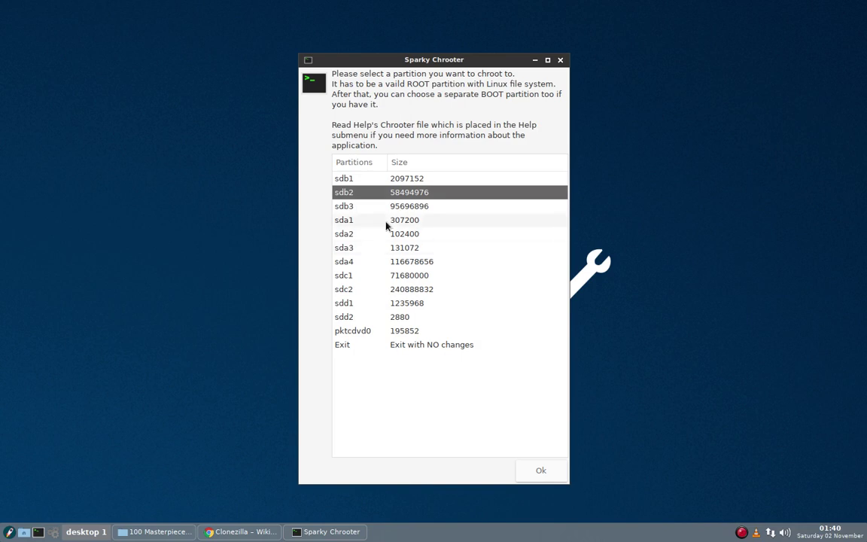
pyautogui.click(386, 222)
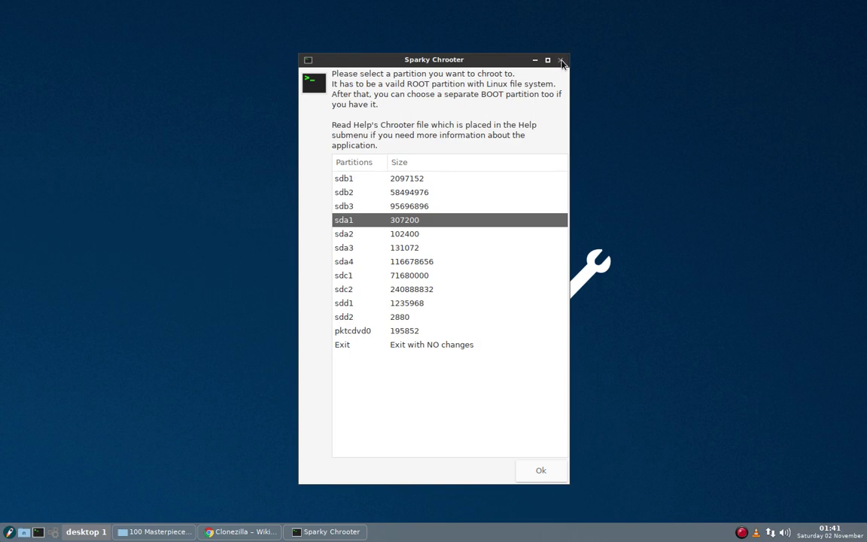
pyautogui.press('Home')
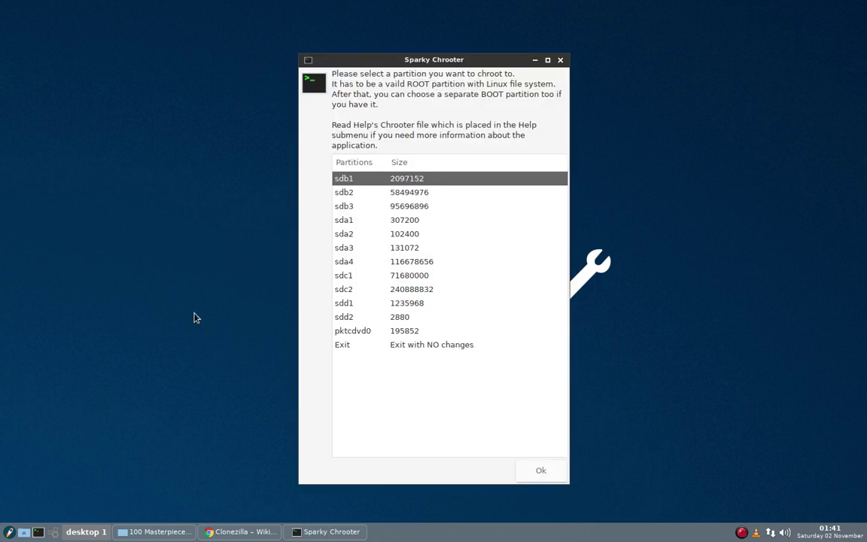
pyautogui.click(561, 62)
# Switch to Chrome, read the Viva o Linux article "Ambiente seguro com chroot", and close its tab
pyautogui.click(240, 531)
pyautogui.click(167, 10)
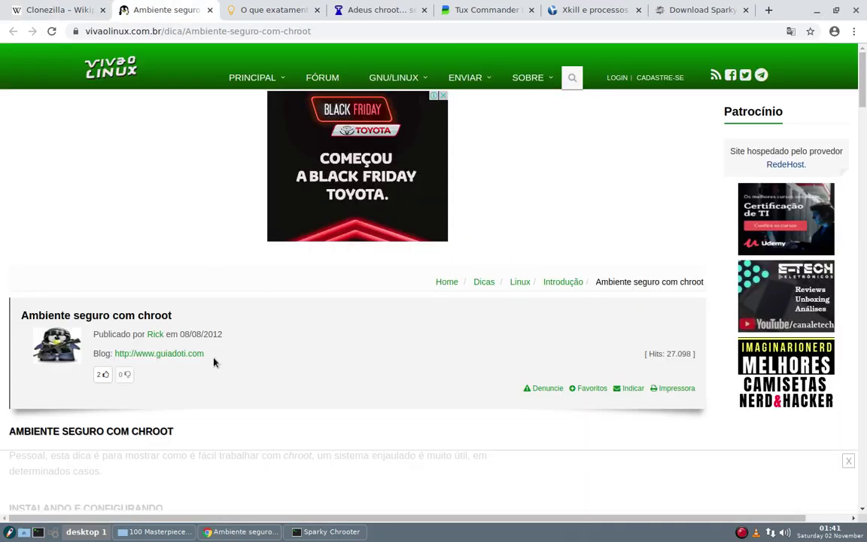
pyautogui.scroll(-3, 200, 370)
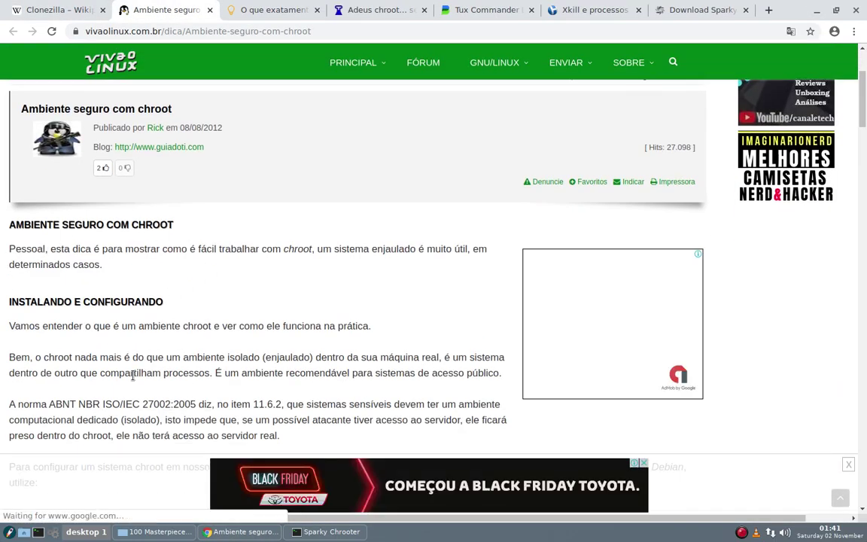
pyautogui.scroll(-2, 133, 380)
pyautogui.scroll(-1, 133, 380)
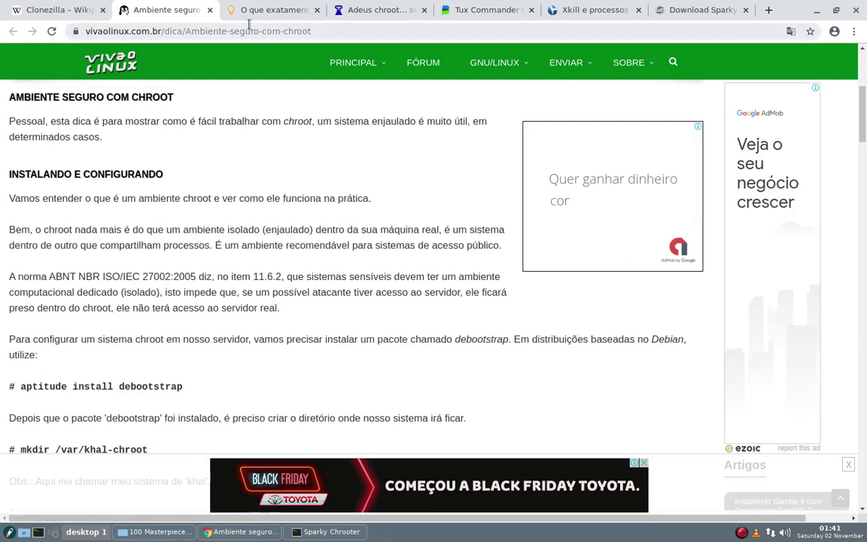
pyautogui.click(210, 10)
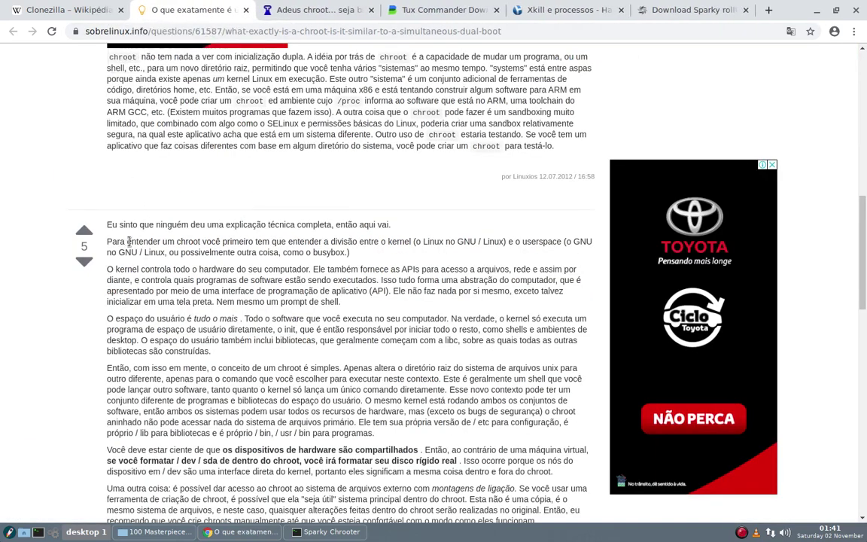
# Read the sobrelinux.info answers on what a chroot is, highlighting the technical explanation of kernel and userspace
pyautogui.moveTo(126, 241); pyautogui.dragTo(304, 488)
pyautogui.scroll(-5, 153, 394)
pyautogui.scroll(10, 178, 462)
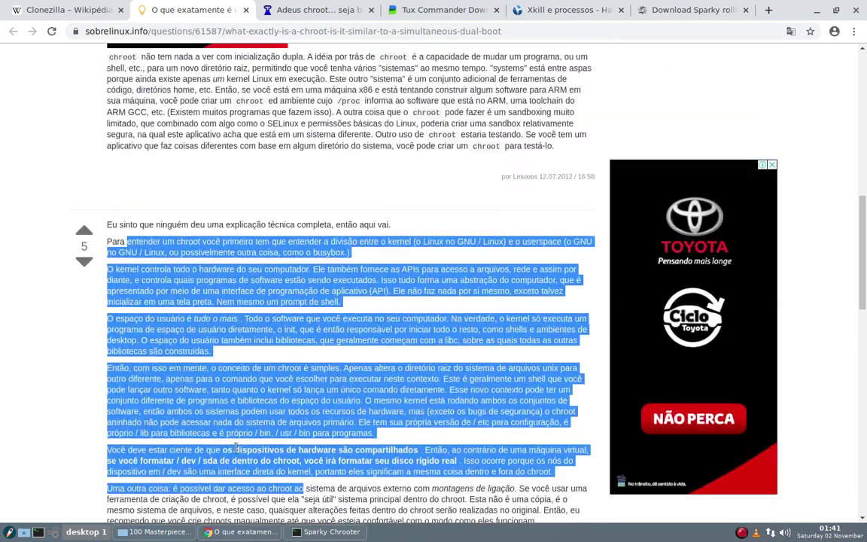
pyautogui.scroll(-10, 163, 434)
pyautogui.scroll(-5, 164, 434)
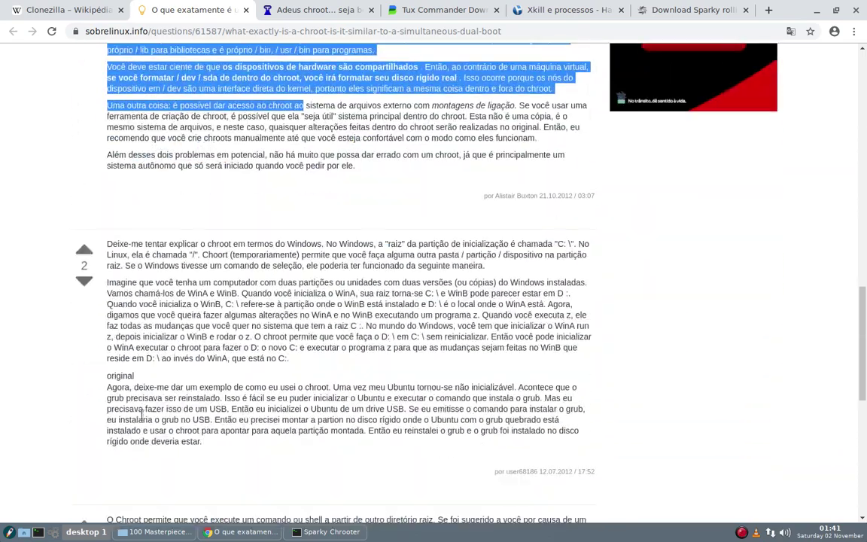
pyautogui.scroll(3, 230, 443)
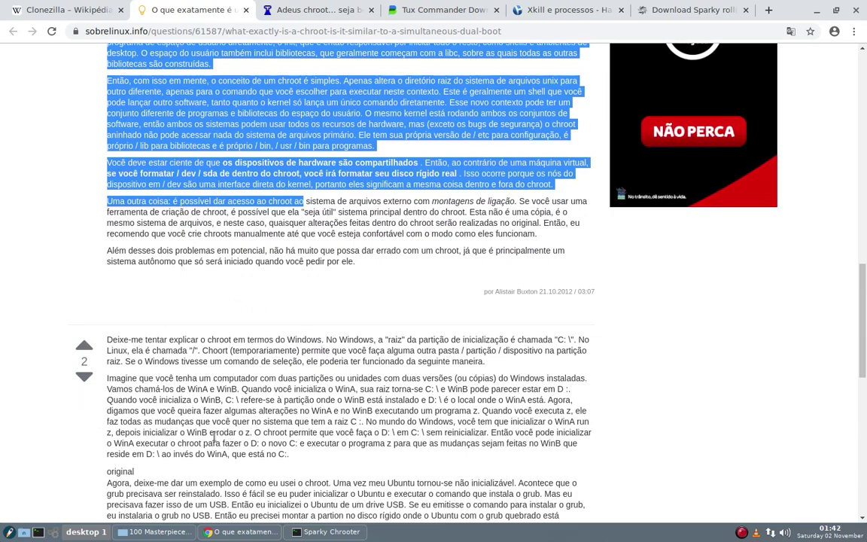
pyautogui.scroll(12, 213, 436)
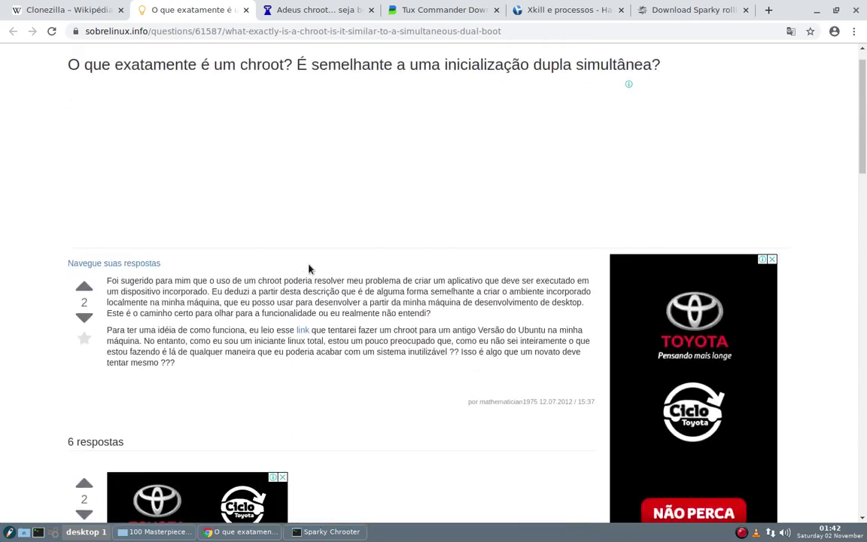
pyautogui.scroll(-12, 261, 287)
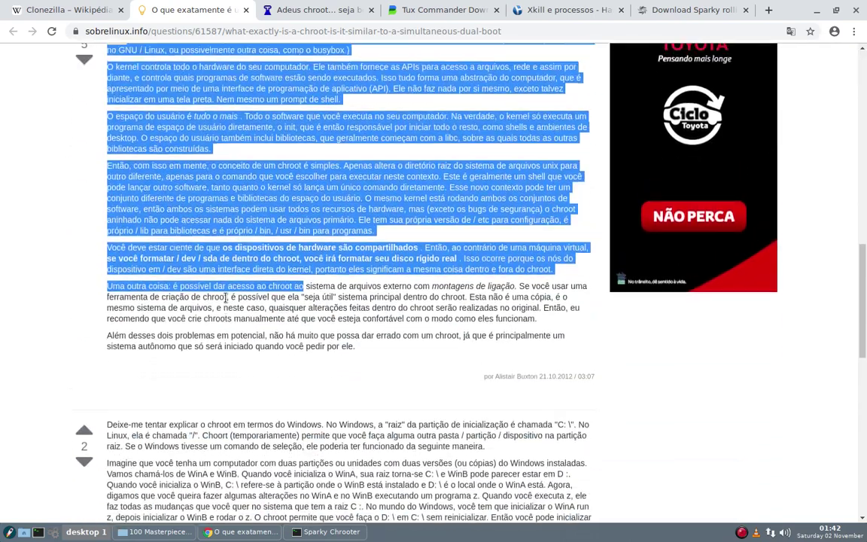
pyautogui.scroll(1, 226, 298)
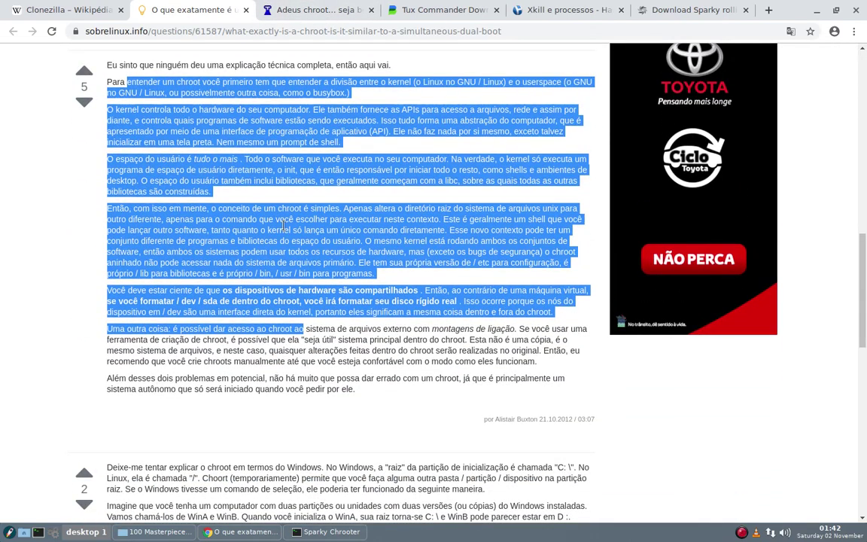
pyautogui.scroll(4, 283, 226)
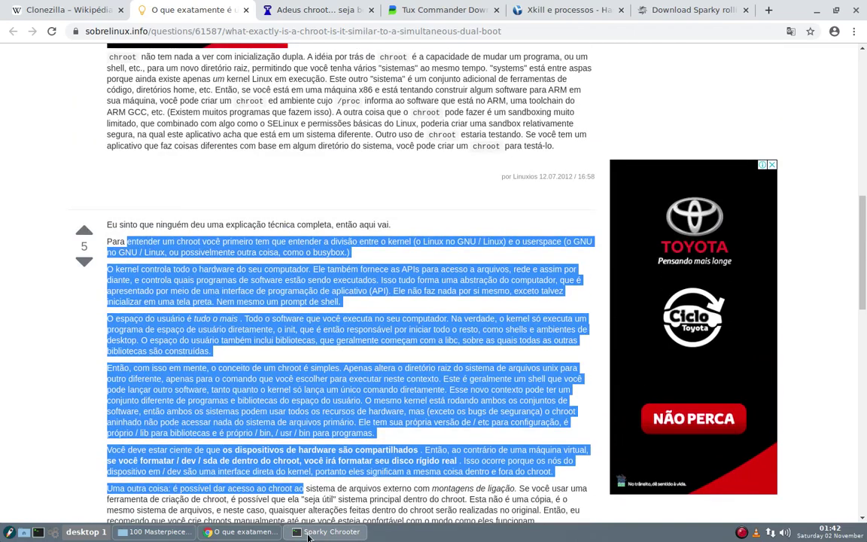
# Switch to Sparky Chrooter, try to chroot into partition sdb1 without a separate BOOT partition, and dismiss the closing dialog
pyautogui.click(308, 534)
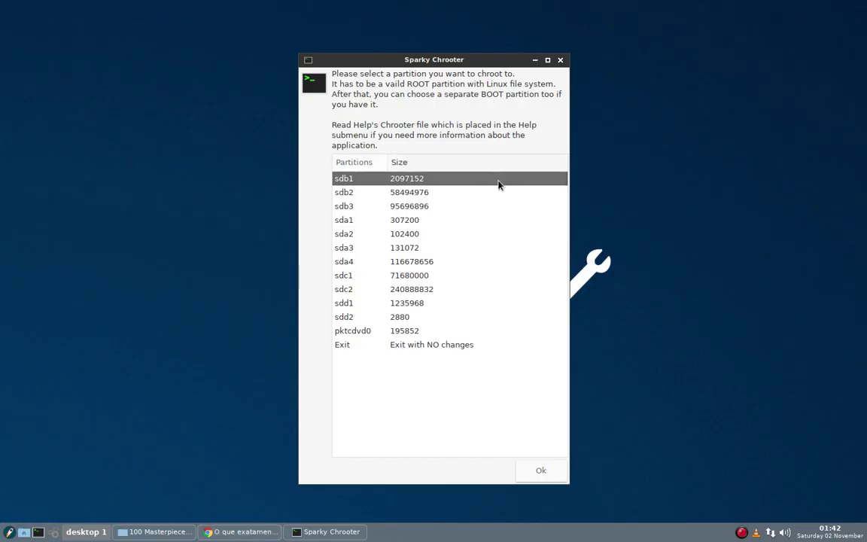
pyautogui.click(540, 469)
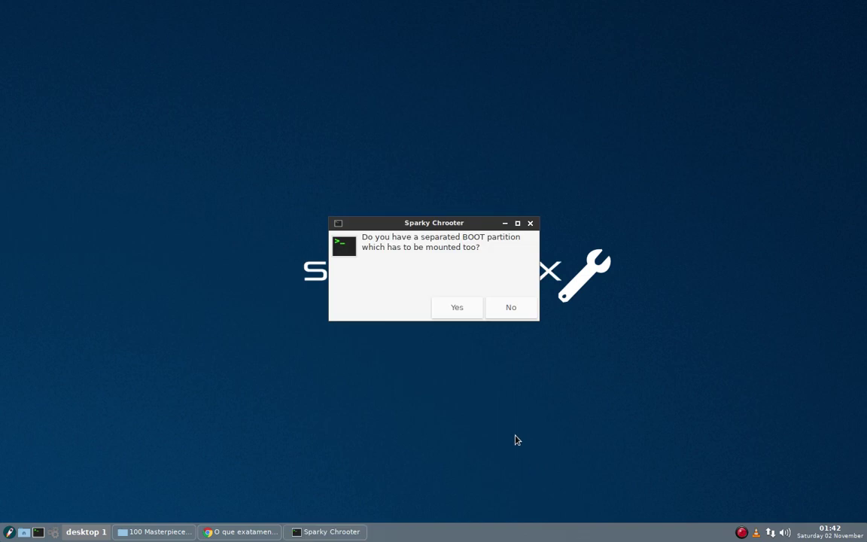
pyautogui.click(507, 308)
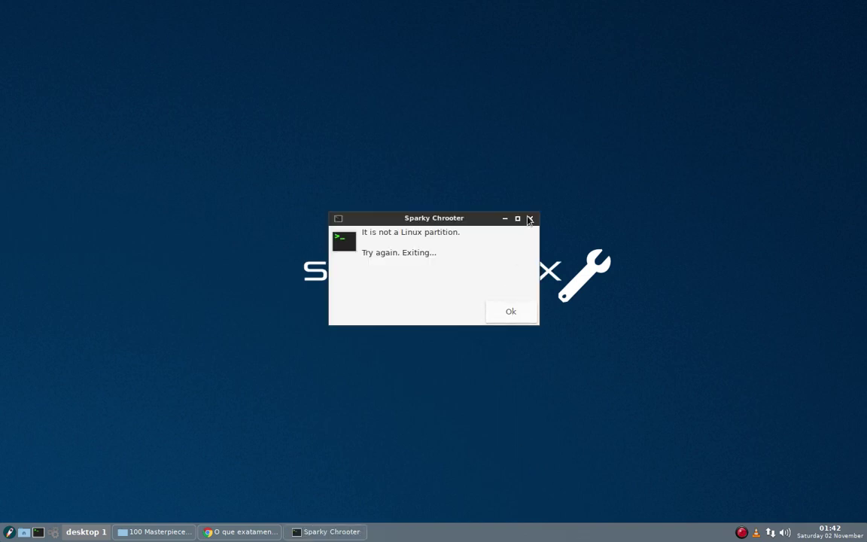
pyautogui.click(511, 313)
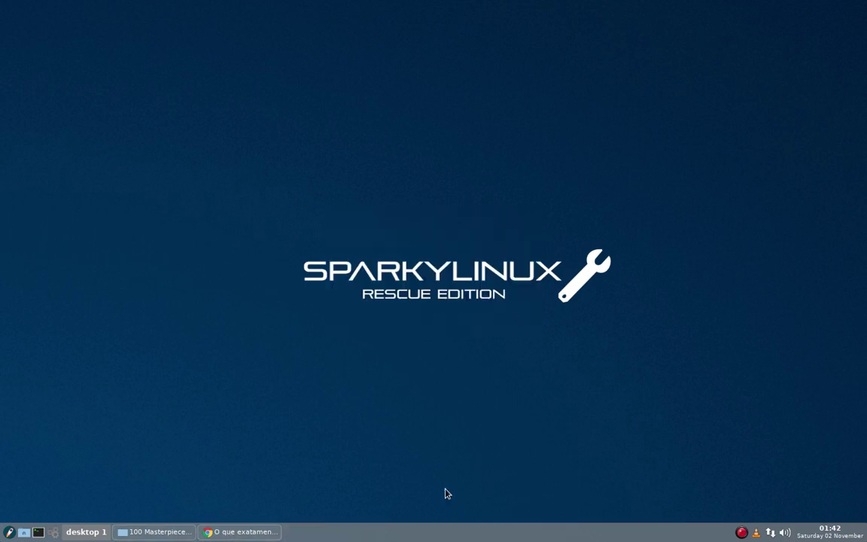
# Launch Cfdisk from the Disk rescue tools on the desktop menu and move its window aside to free desktop space
pyautogui.rightClick(537, 126)
pyautogui.moveTo(577, 164)
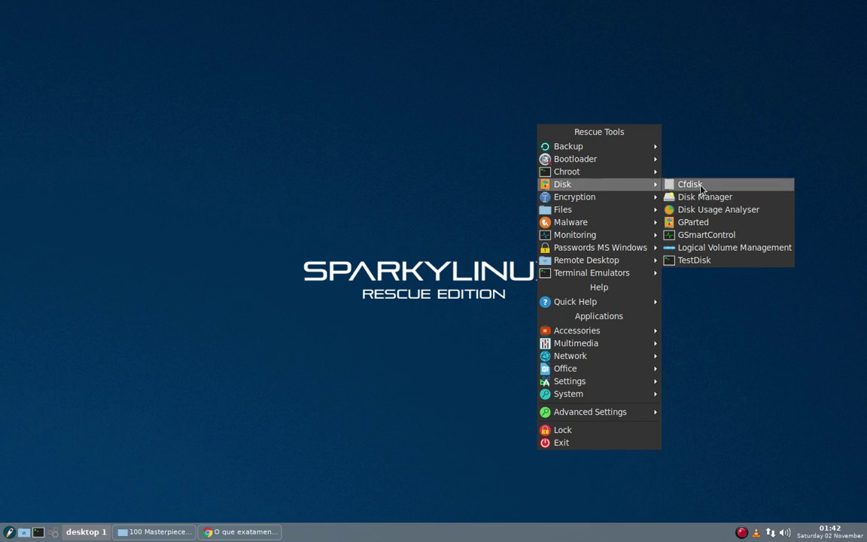
pyautogui.click(690, 184)
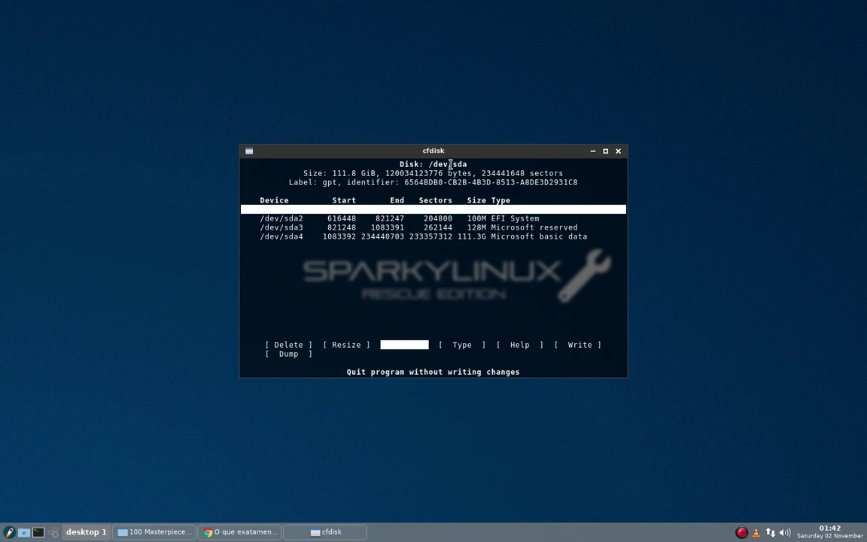
pyautogui.moveTo(456, 153); pyautogui.dragTo(675, 104)
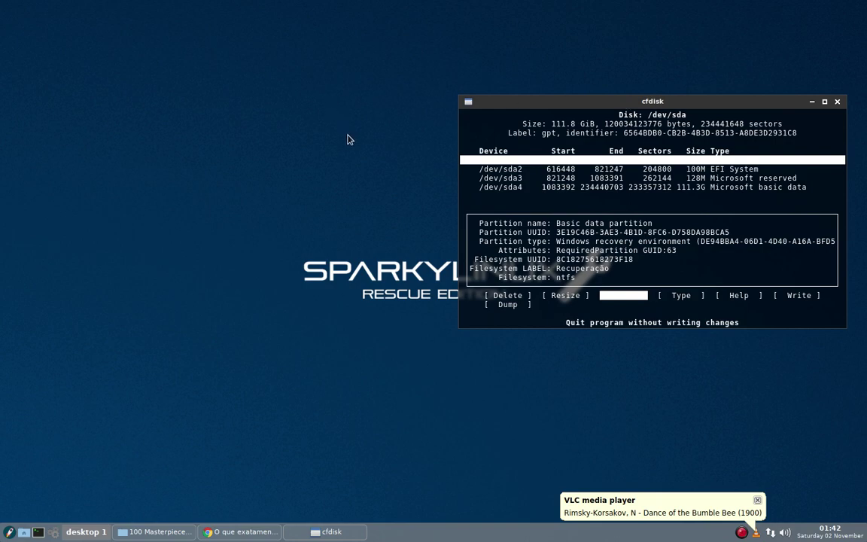
pyautogui.click(167, 91)
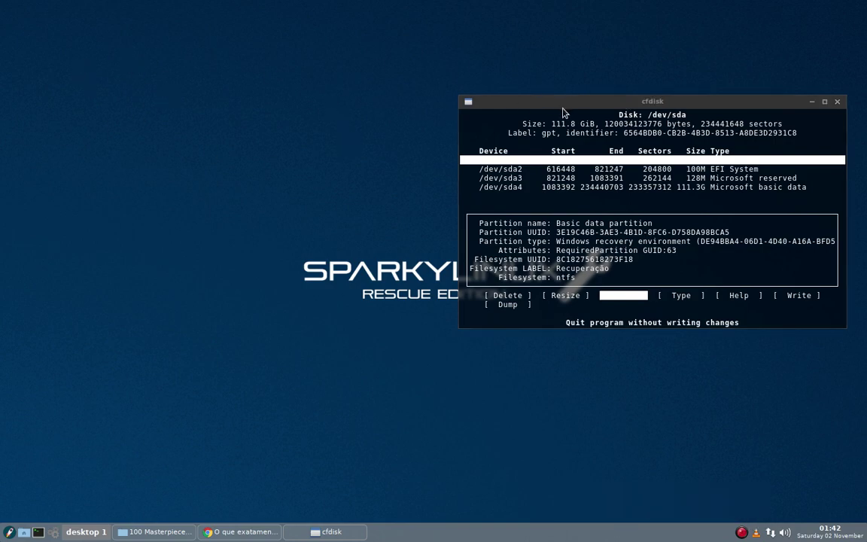
pyautogui.moveTo(565, 110); pyautogui.dragTo(537, 120)
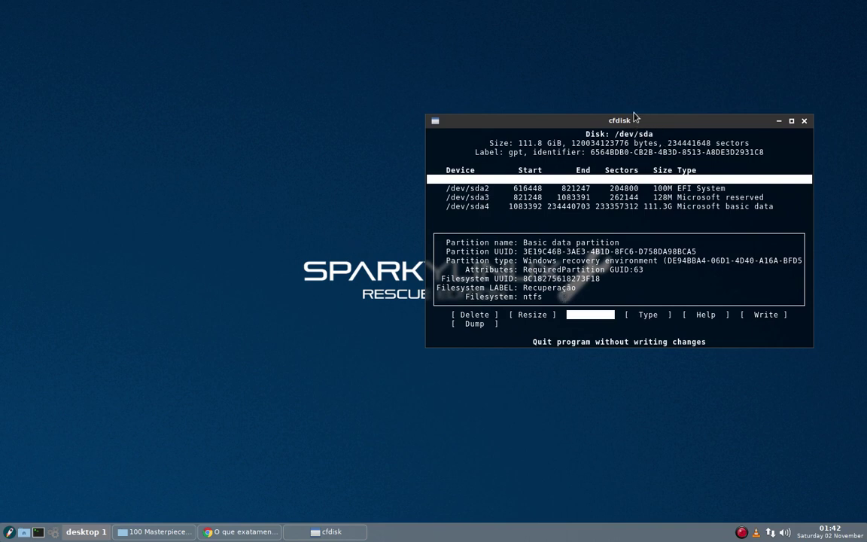
pyautogui.click(181, 71)
# Launch Disk Manager from the Disk rescue tools and move its window away from the cfdisk window
pyautogui.rightClick(164, 97)
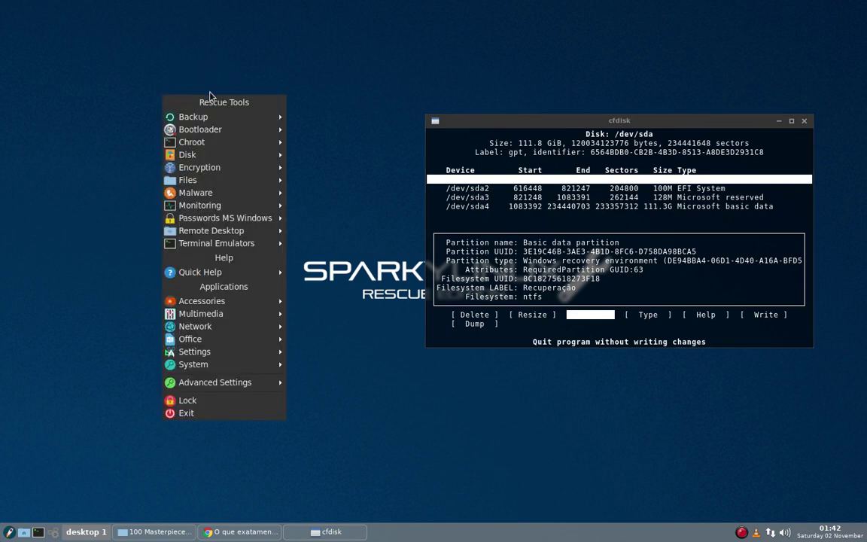
pyautogui.moveTo(231, 157)
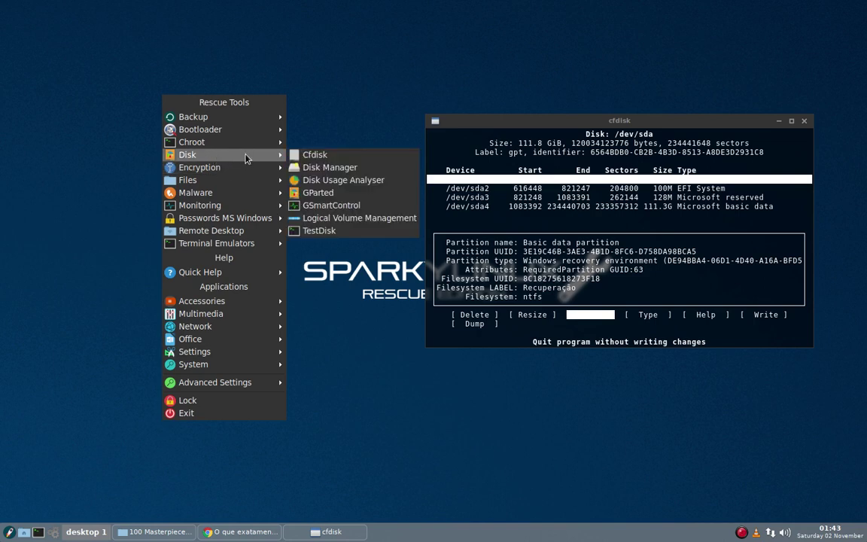
pyautogui.click(338, 172)
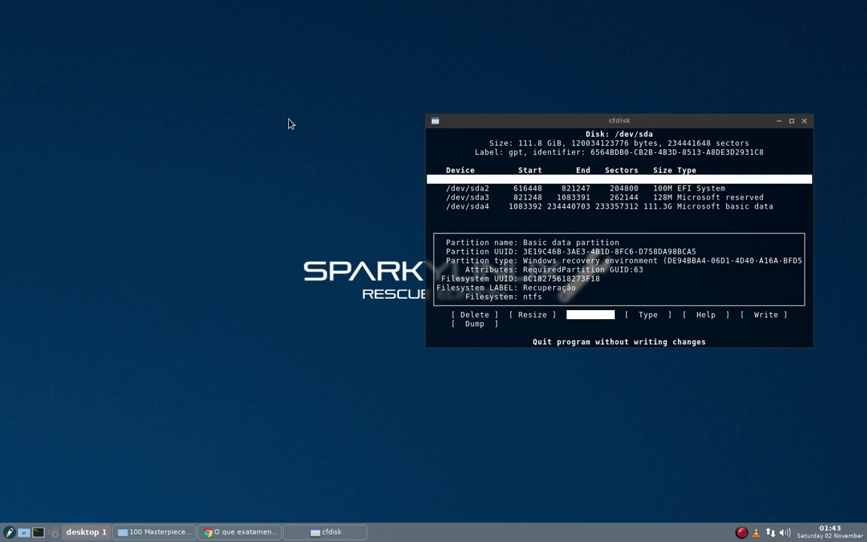
pyautogui.moveTo(352, 143); pyautogui.dragTo(143, 15)
# Toggle the two loop0 squashfs mount points on and off, declining to unmount either one
pyautogui.click(51, 72)
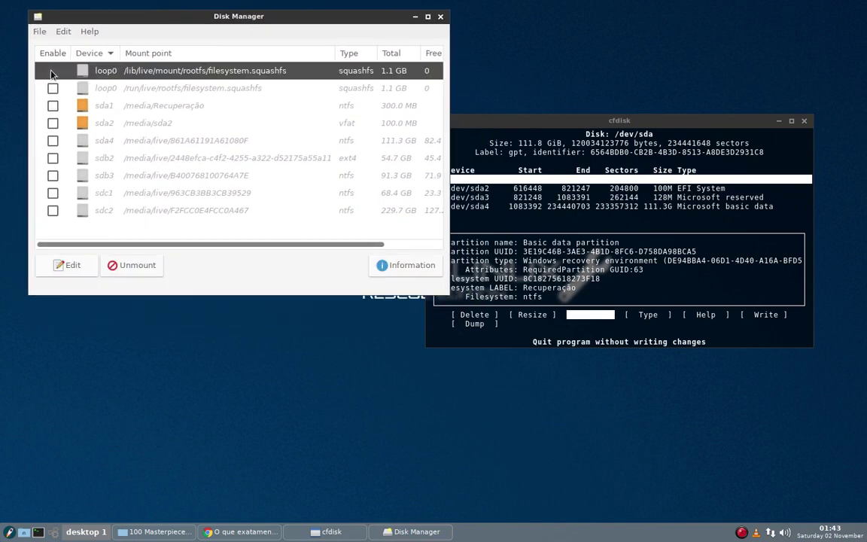
pyautogui.click(53, 88)
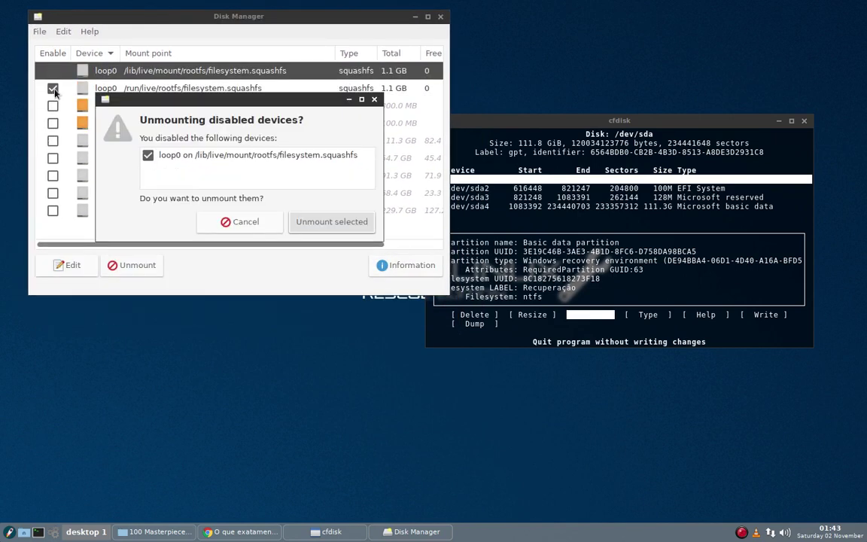
pyautogui.click(243, 221)
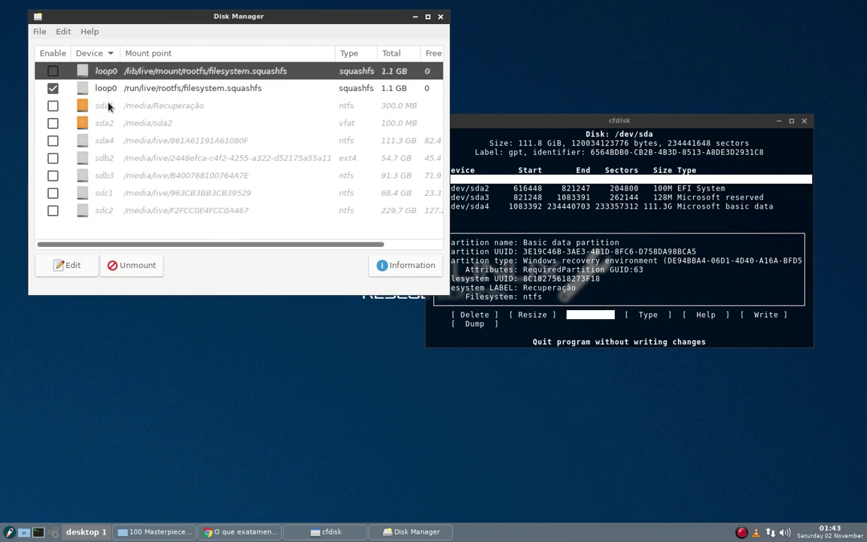
pyautogui.click(52, 88)
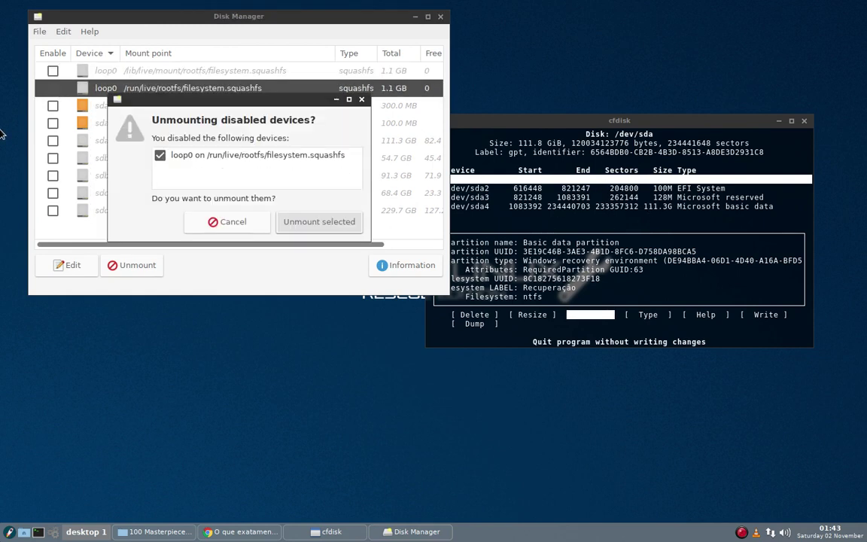
pyautogui.click(235, 221)
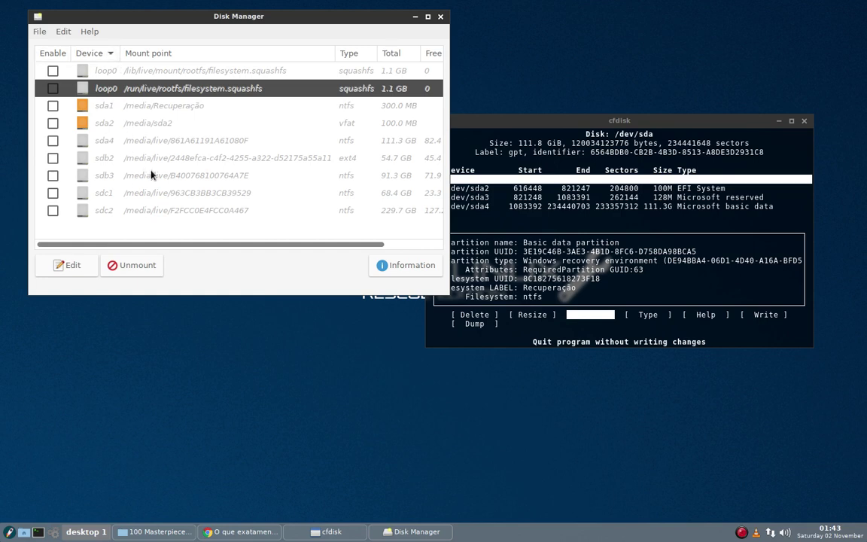
# Highlight devices sdc1 and sda2 in the device list, view the About Disk Manager information, and close it
pyautogui.click(154, 198)
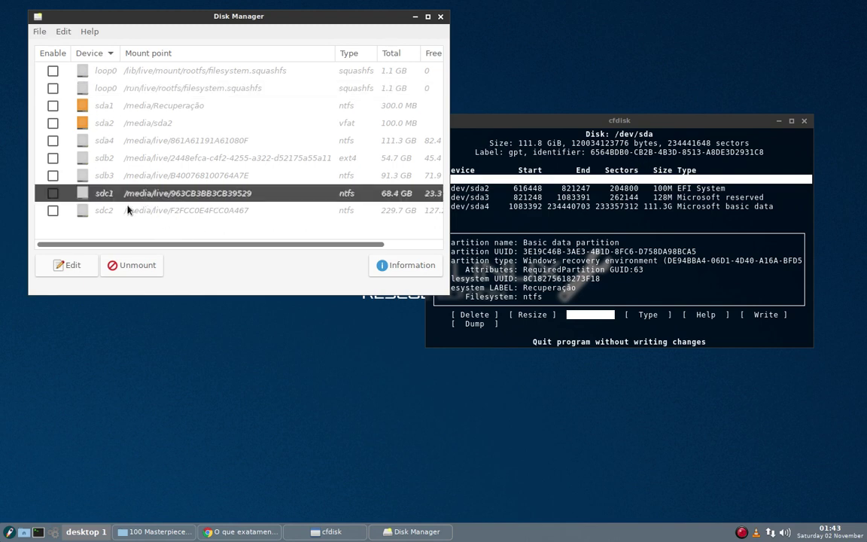
pyautogui.click(162, 122)
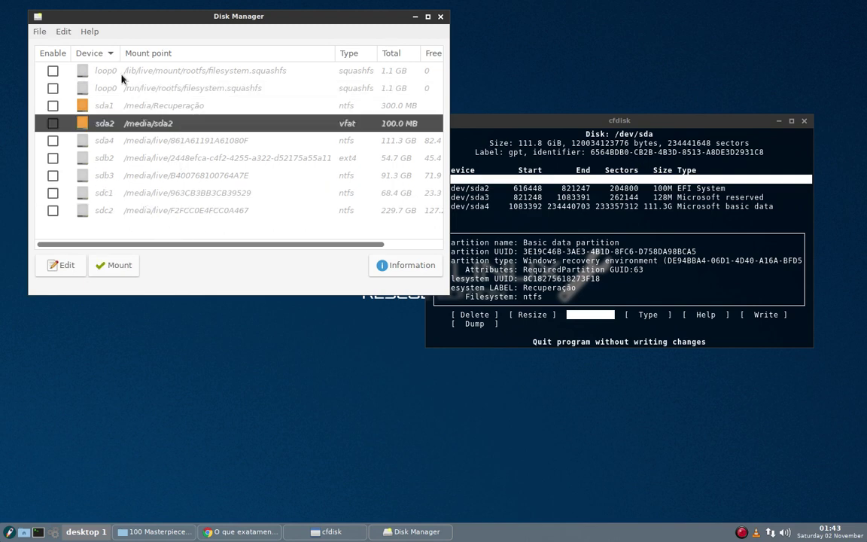
pyautogui.click(90, 31)
pyautogui.click(111, 51)
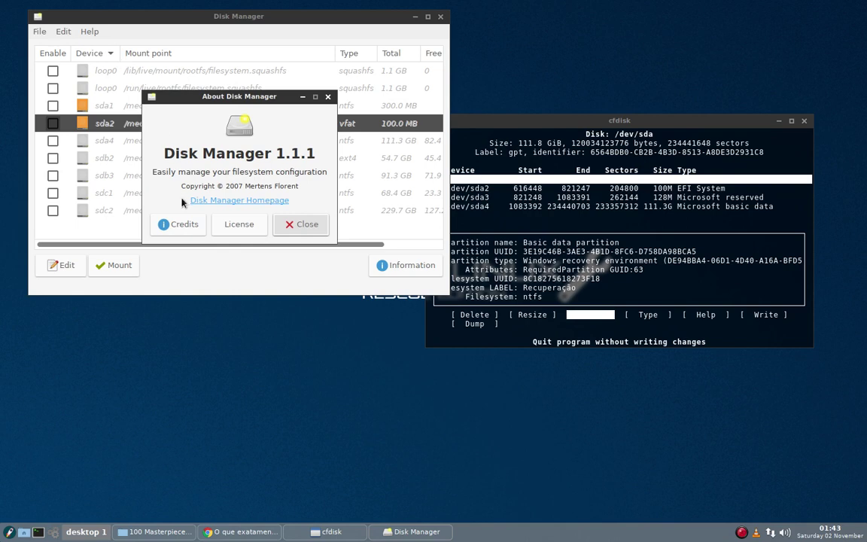
pyautogui.click(315, 229)
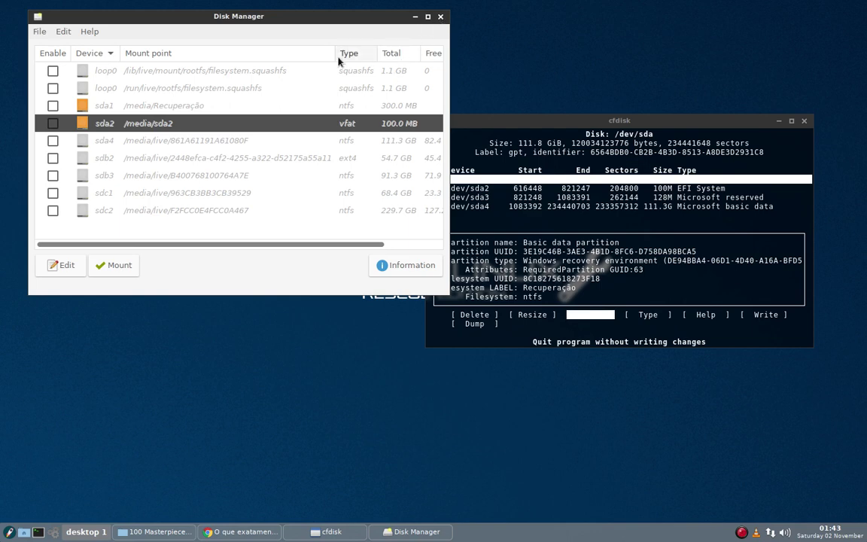
# Mount the sda2 partition and enable sda4 in the device list
pyautogui.click(39, 30)
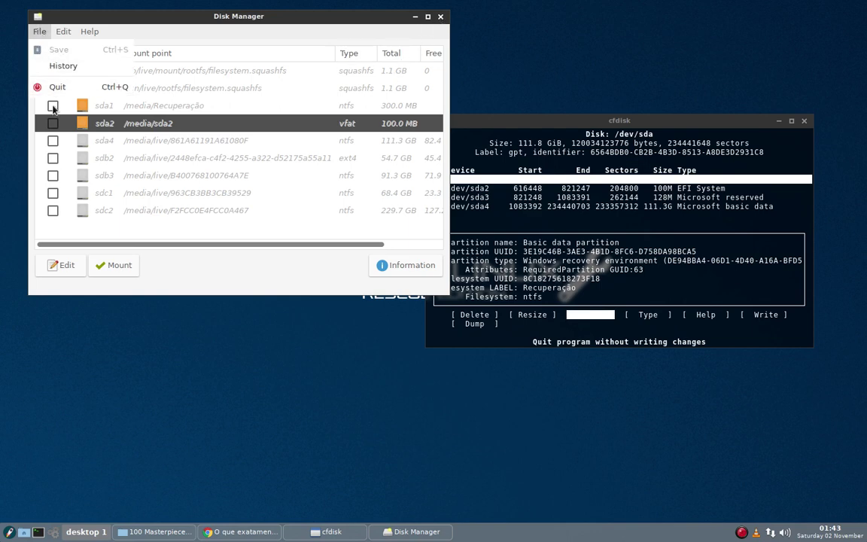
pyautogui.click(118, 267)
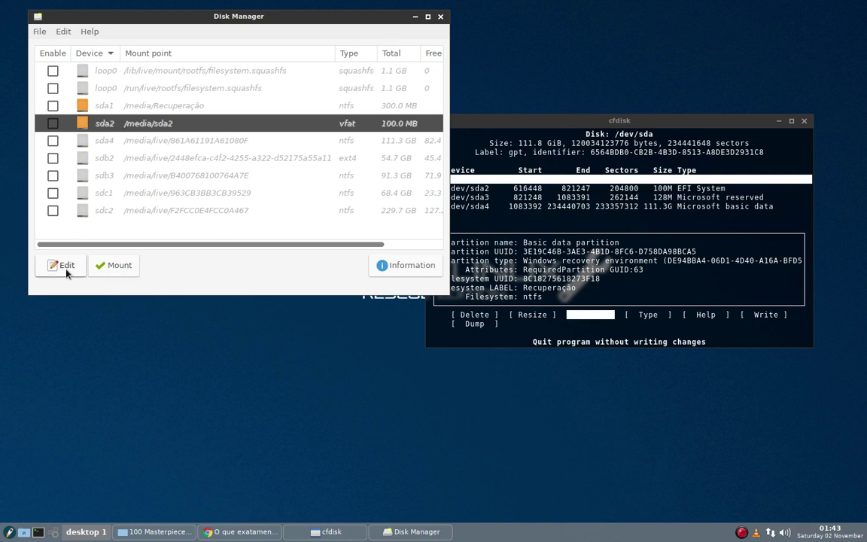
pyautogui.click(113, 268)
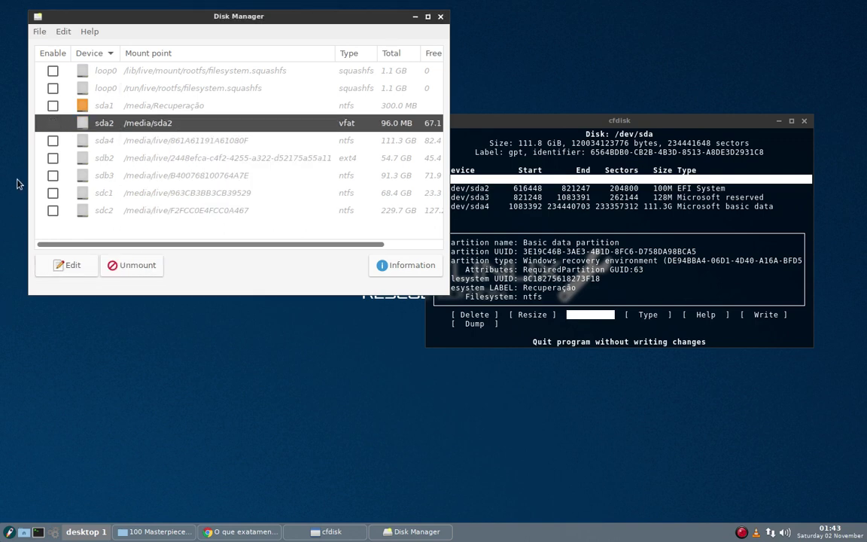
pyautogui.click(48, 138)
# Enable the sdc2 partition, view its driver, mount point and options settings, and cancel the edit
pyautogui.click(88, 155)
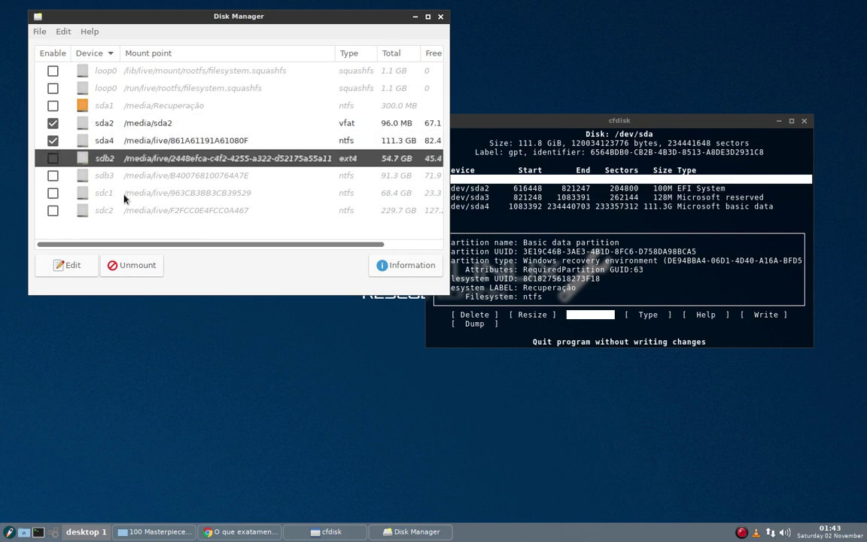
pyautogui.click(135, 171)
pyautogui.click(139, 214)
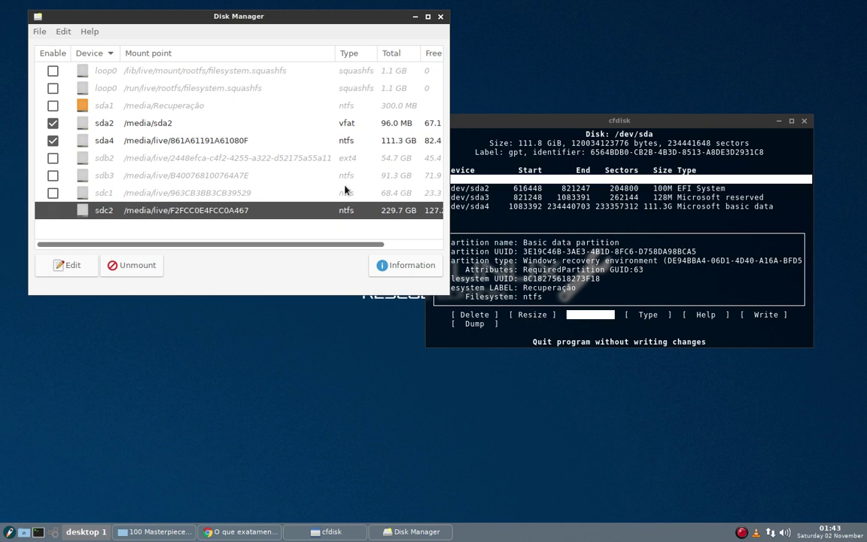
pyautogui.click(72, 265)
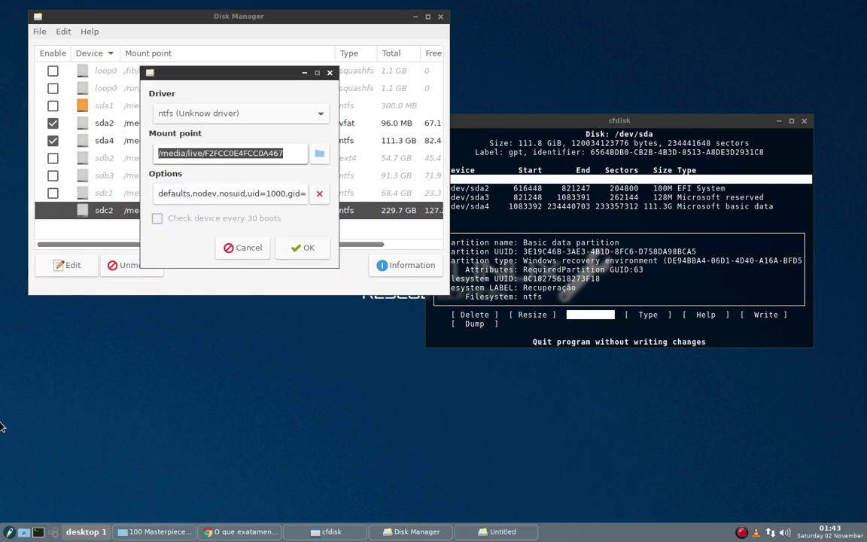
pyautogui.click(249, 248)
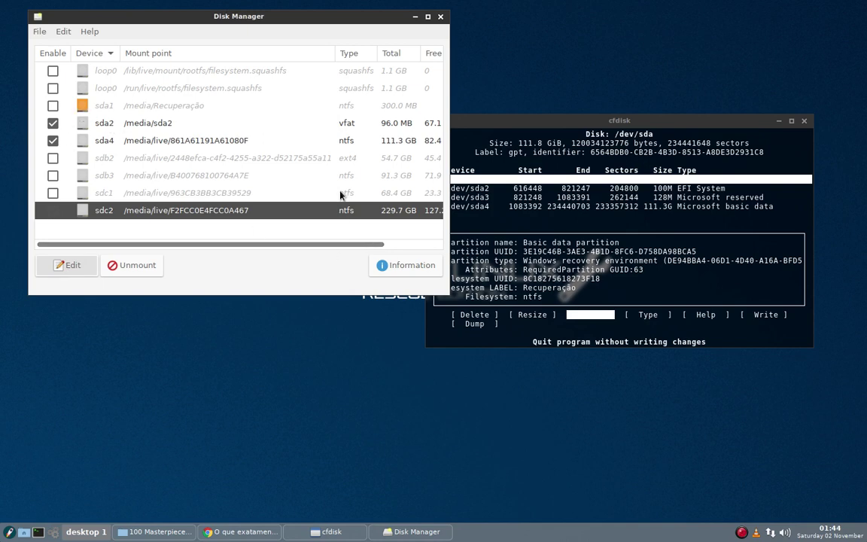
# Toggle the Enable setting of the sda1 recovery partition and close Disk Manager
pyautogui.click(85, 101)
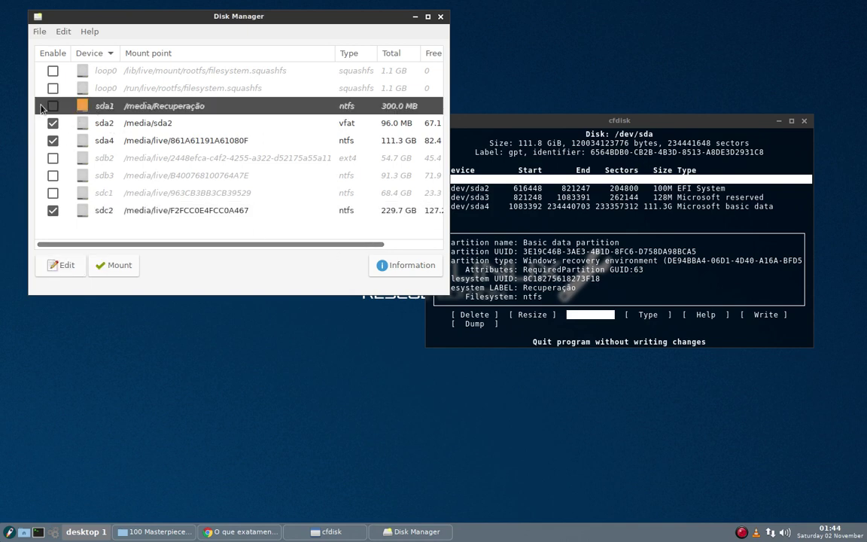
pyautogui.click(52, 109)
pyautogui.click(440, 16)
# Launch Disk Usage Analyser from the Disk rescue tools and move its window fully into view
pyautogui.rightClick(202, 106)
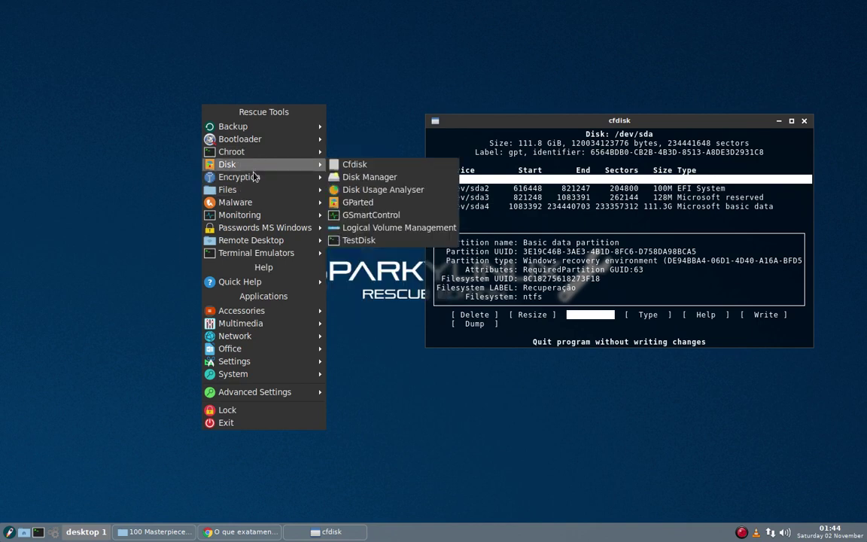
pyautogui.moveTo(254, 175)
pyautogui.moveTo(316, 165)
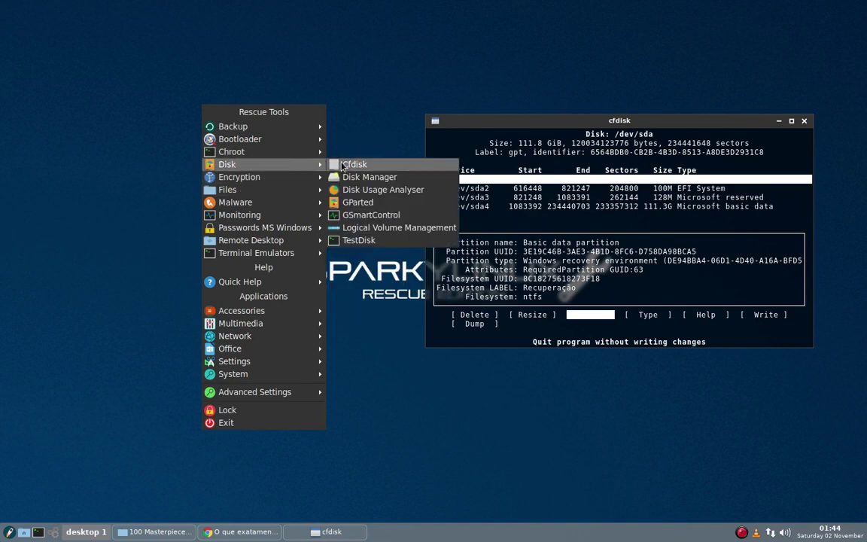
pyautogui.click(371, 197)
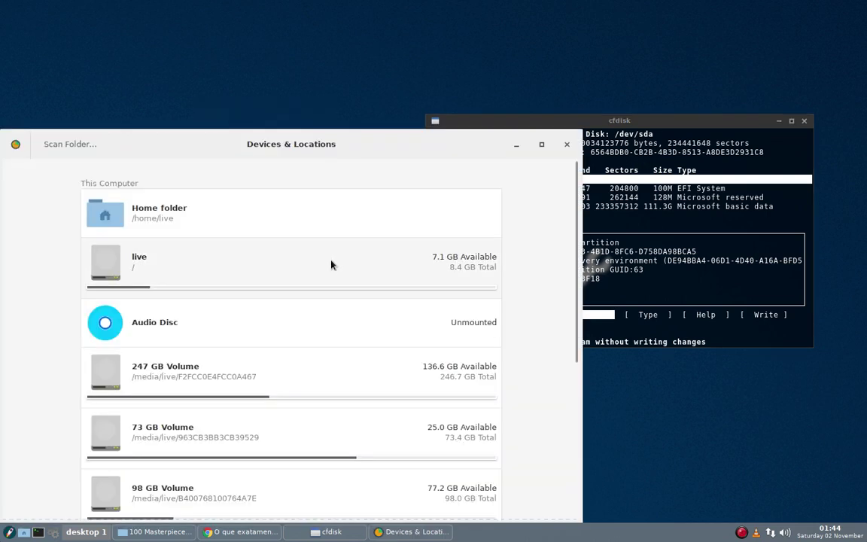
pyautogui.moveTo(269, 140); pyautogui.dragTo(285, 32)
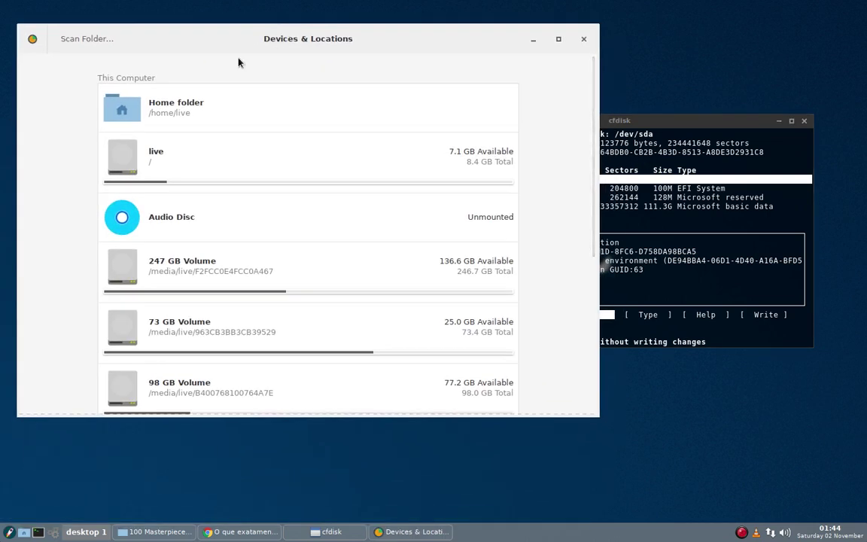
# Look through the listed devices and locations and scan the Home folder's disk usage
pyautogui.scroll(-2, 146, 141)
pyautogui.scroll(3, 146, 143)
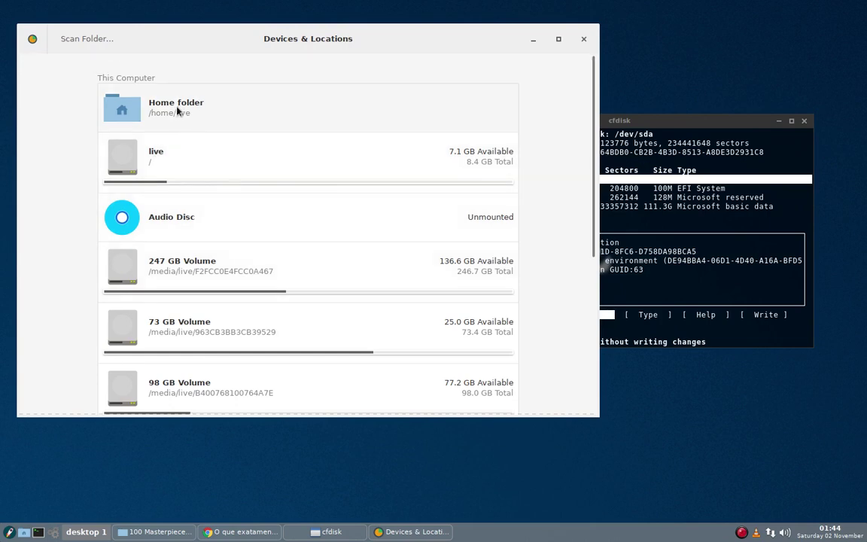
pyautogui.click(150, 105)
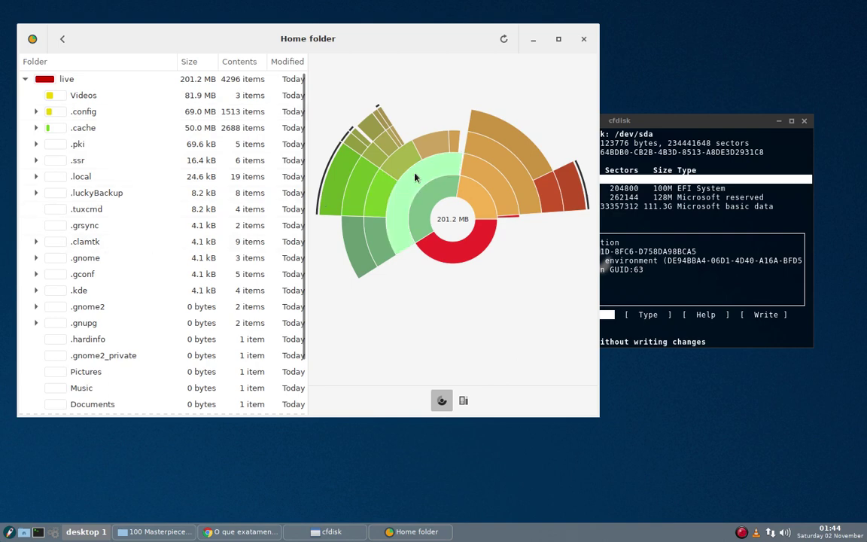
# Look through the Home folder's disk usage results and return to the devices and locations list
pyautogui.scroll(-3, 98, 379)
pyautogui.scroll(4, 98, 361)
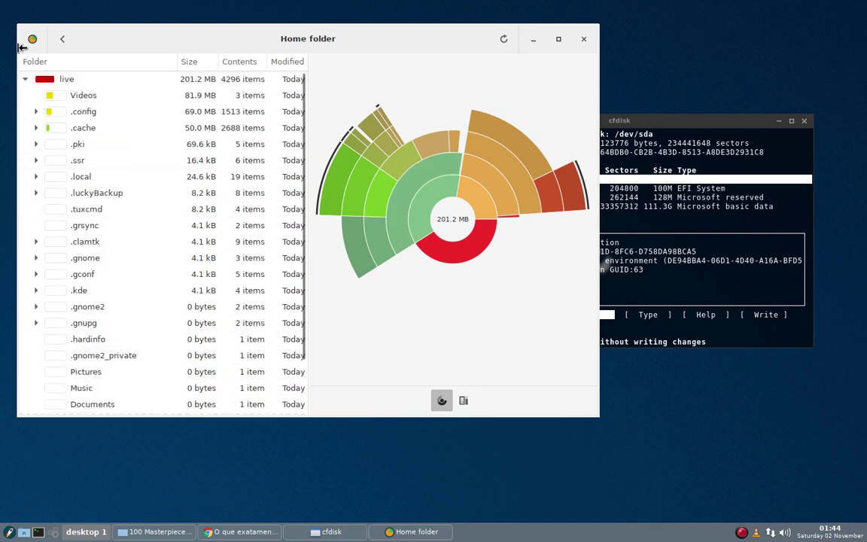
pyautogui.click(64, 40)
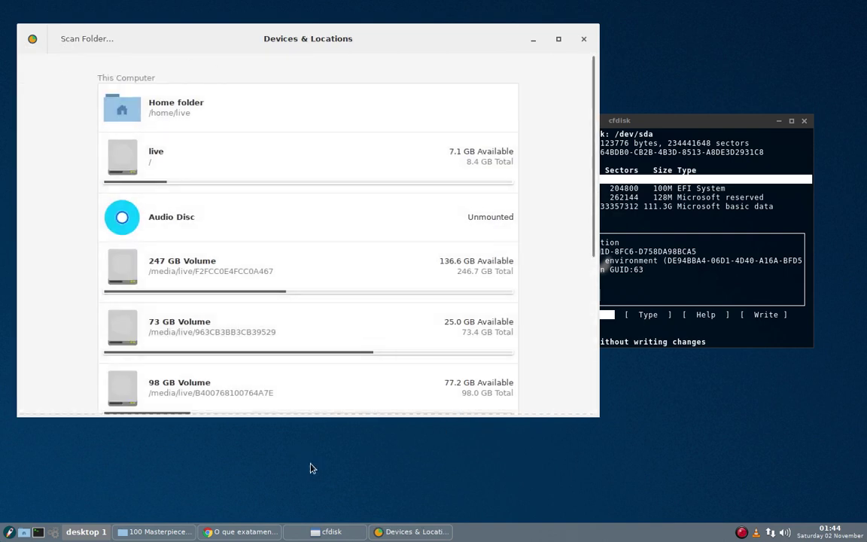
# Launch GParted from the Disk rescue tools and move its window fully into view
pyautogui.rightClick(309, 466)
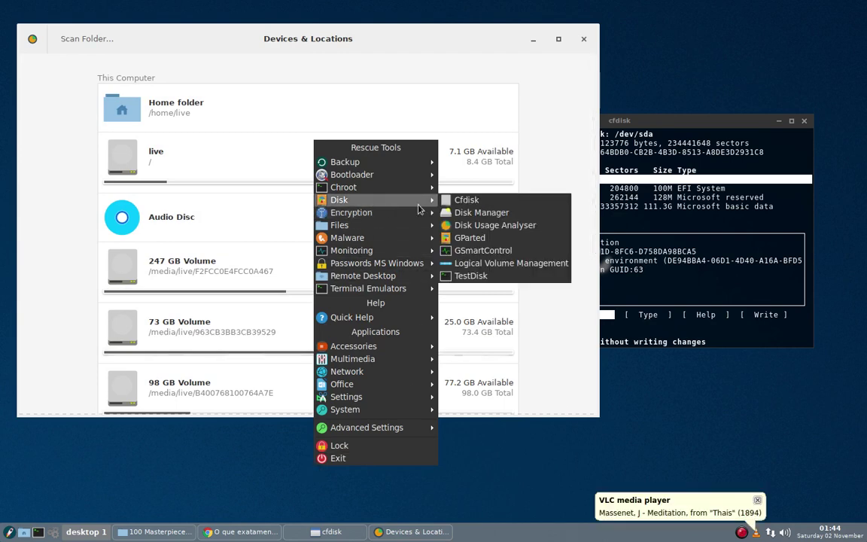
pyautogui.click(483, 240)
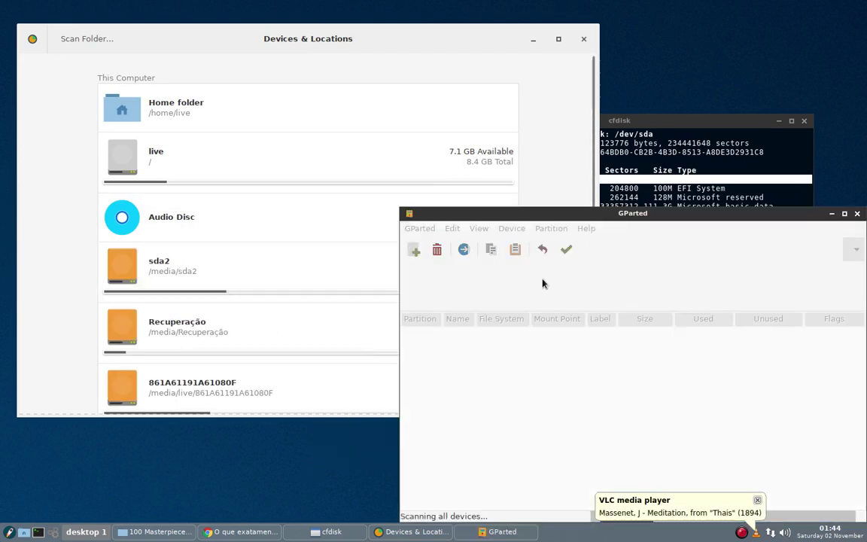
pyautogui.moveTo(764, 155); pyautogui.dragTo(787, 169)
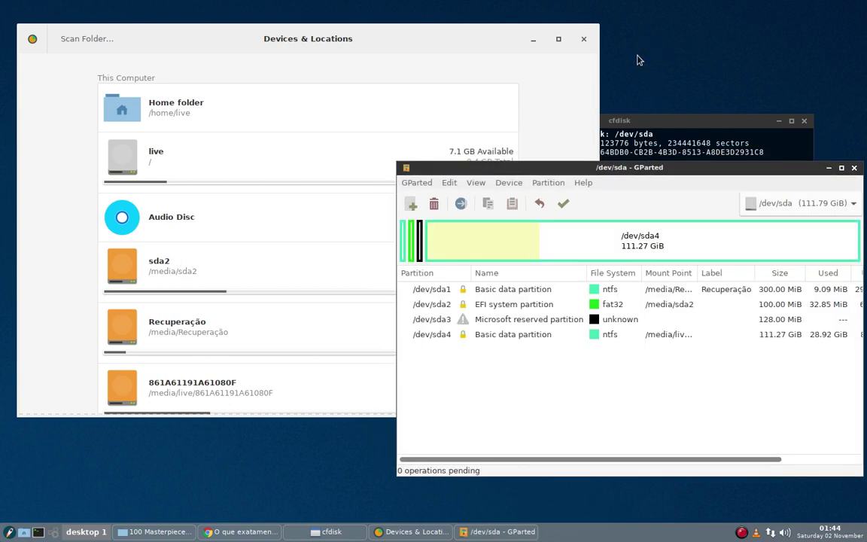
# View GParted's list of drives, keep /dev/sda selected, and close both GParted and Disk Usage Analyser
pyautogui.click(811, 203)
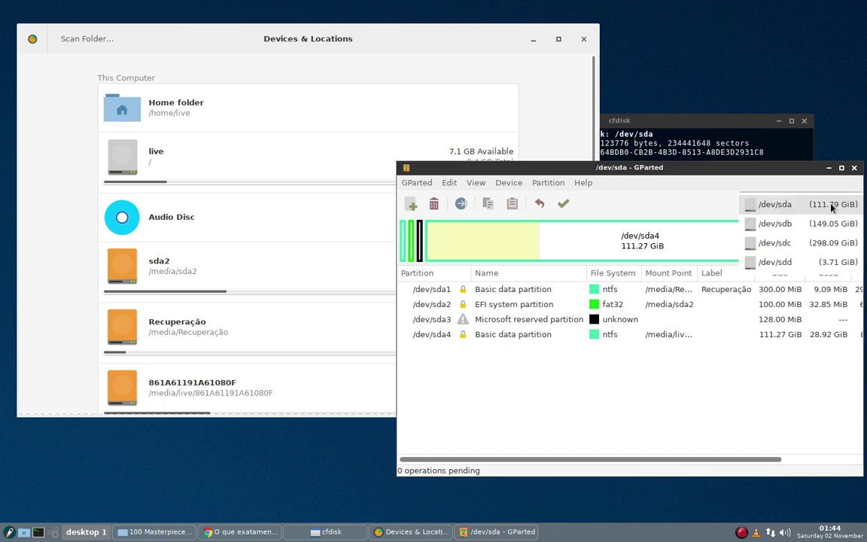
pyautogui.click(790, 204)
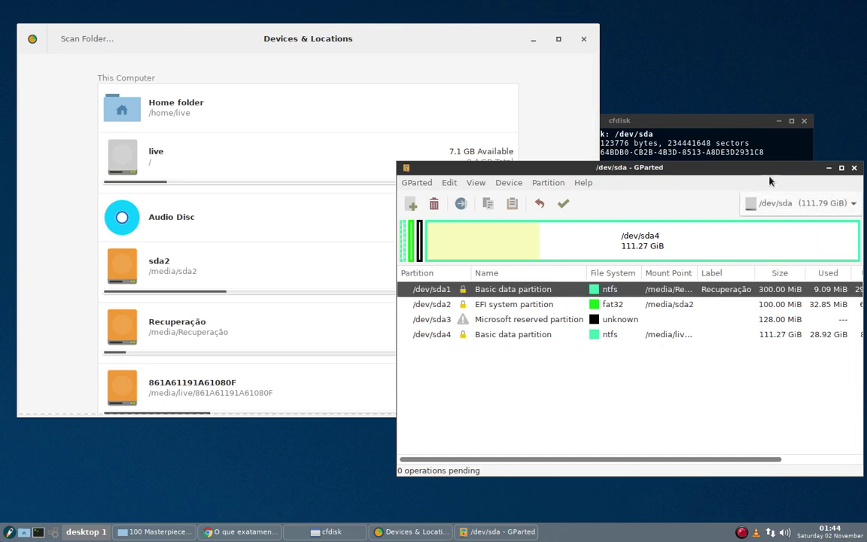
pyautogui.click(855, 173)
pyautogui.rightClick(680, 34)
pyautogui.click(621, 33)
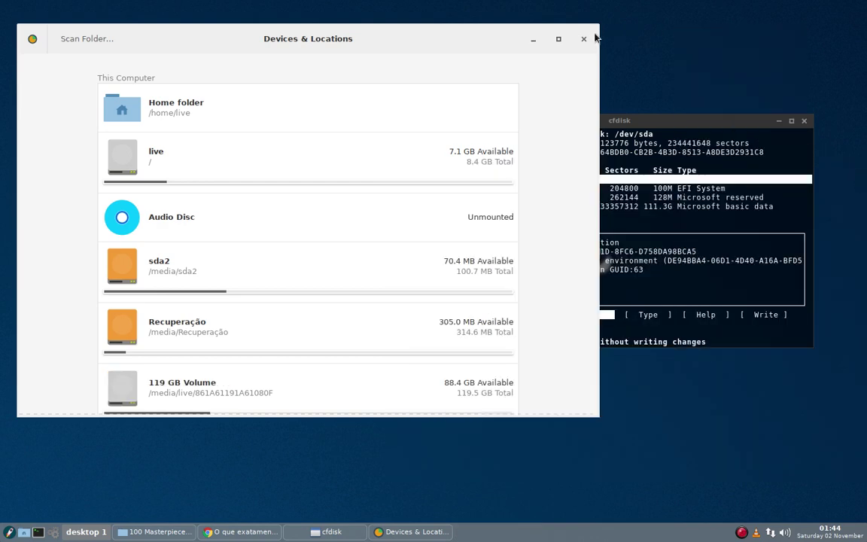
pyautogui.click(583, 38)
# Launch GSmartControl from the Disk rescue tools and rearrange its terminal and main windows clear of cfdisk
pyautogui.rightClick(399, 70)
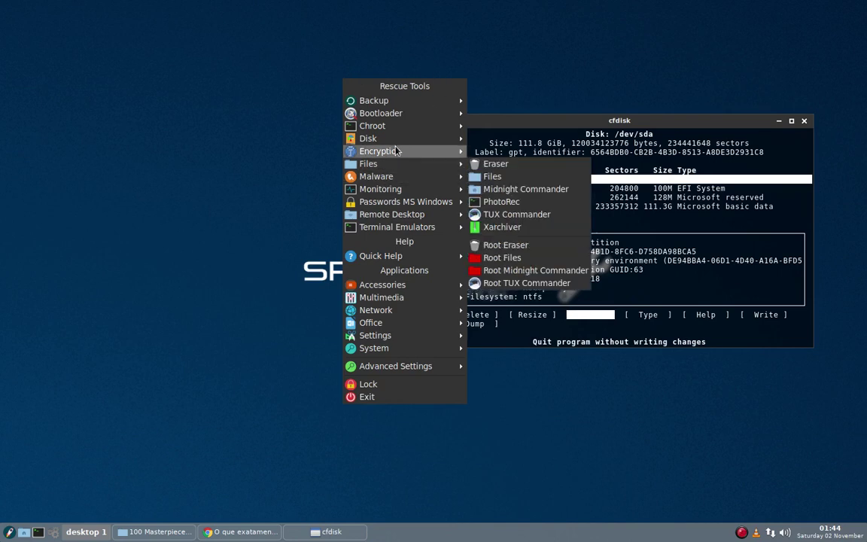
pyautogui.moveTo(439, 144)
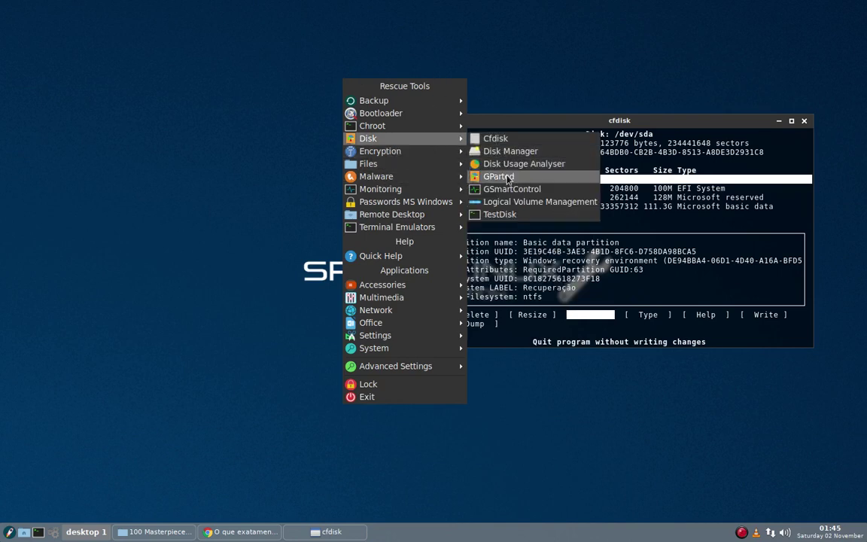
pyautogui.click(530, 194)
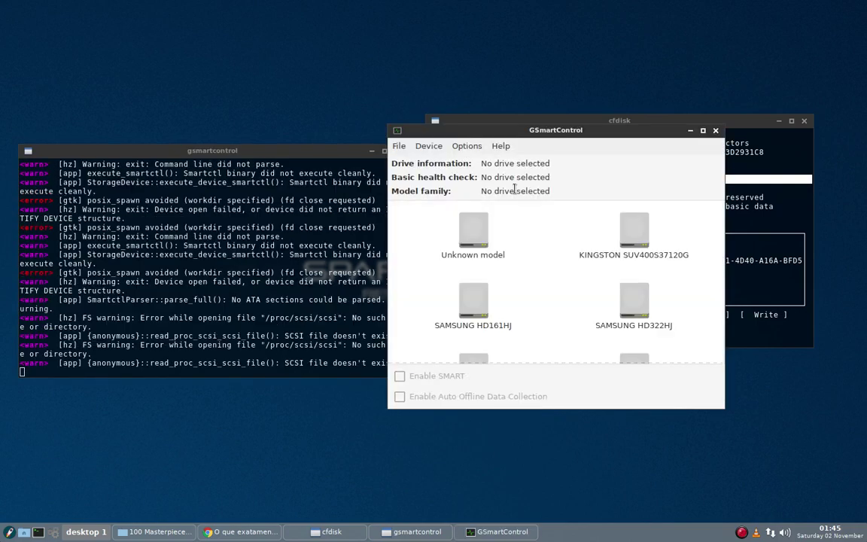
pyautogui.moveTo(210, 145); pyautogui.dragTo(192, 31)
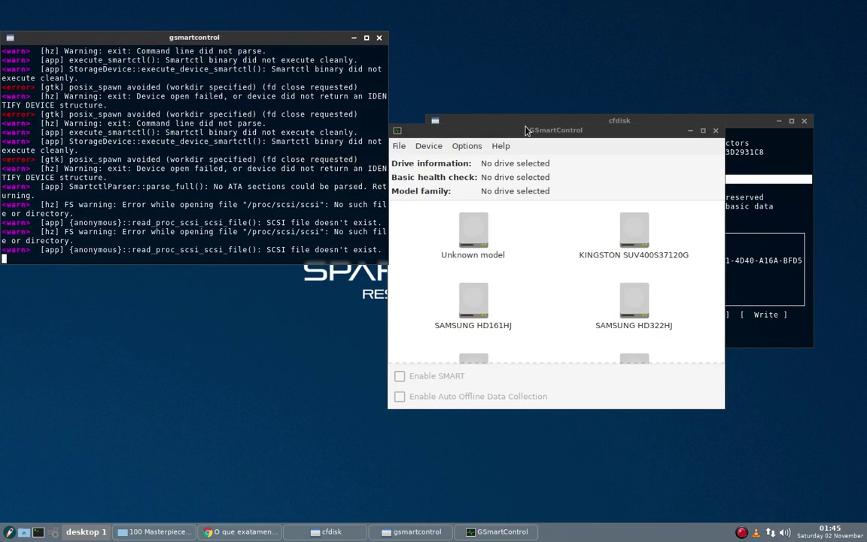
pyautogui.moveTo(499, 130); pyautogui.dragTo(207, 135)
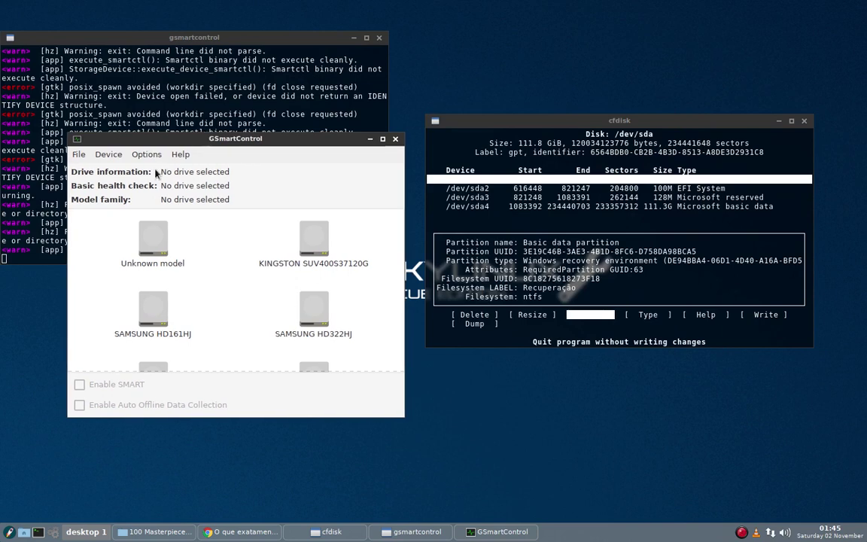
# Open the device information of the SAMSUNG HD161HJ drive and move its window fully into view
pyautogui.scroll(-1, 205, 255)
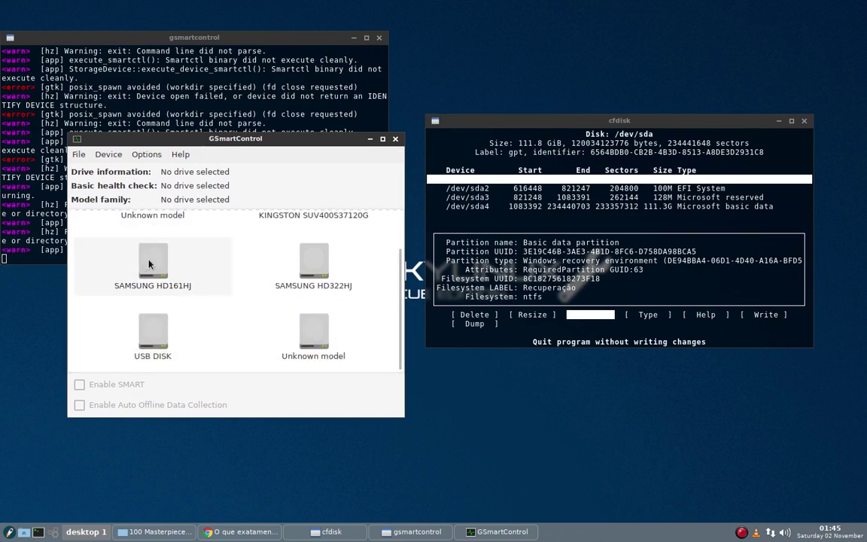
pyautogui.click(149, 260)
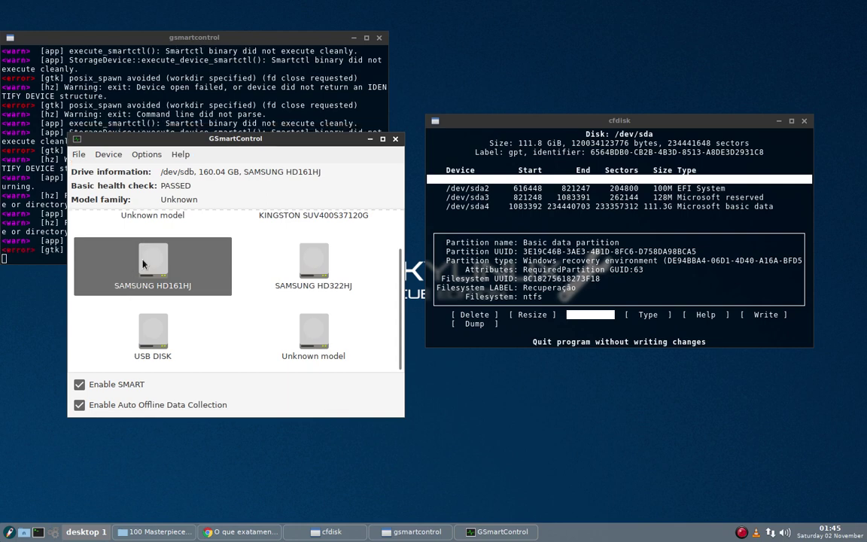
pyautogui.doubleClick(145, 264)
pyautogui.moveTo(579, 161); pyautogui.dragTo(407, 72)
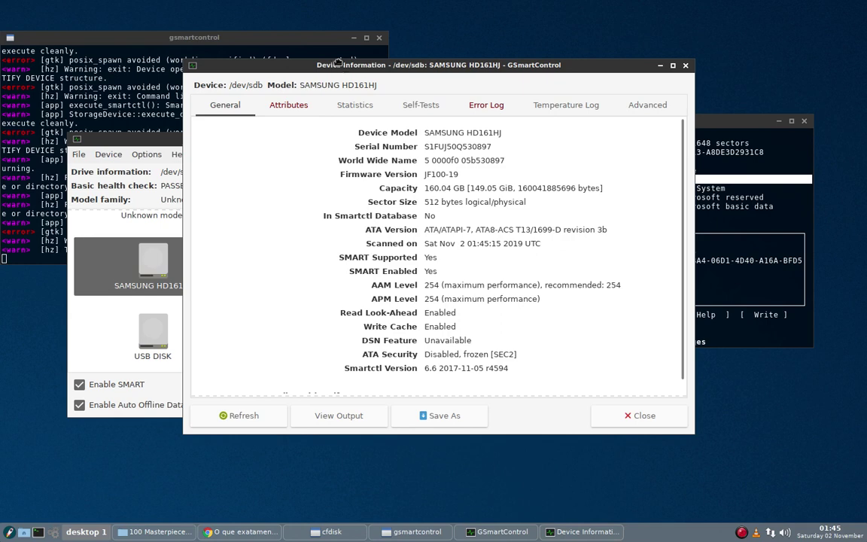
pyautogui.moveTo(305, 62); pyautogui.dragTo(211, 112)
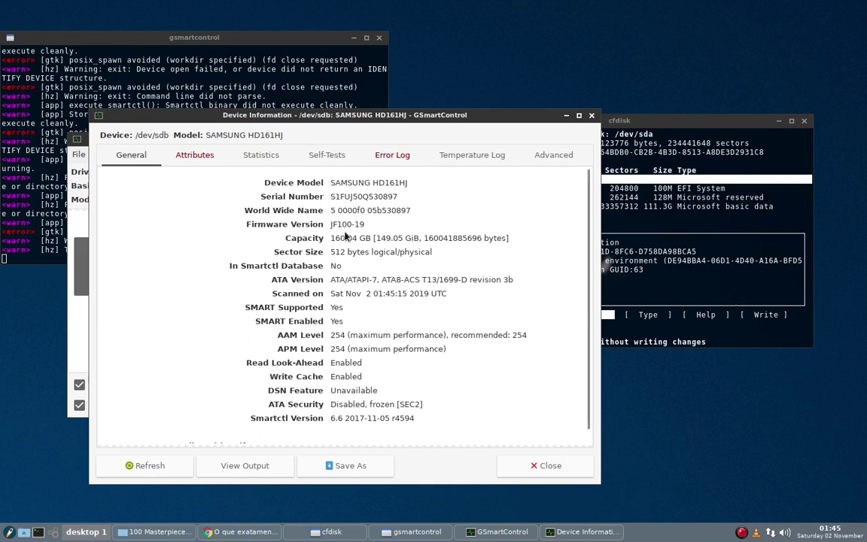
# Examine the drive's general information and its complete list of SMART attributes
pyautogui.scroll(-1, 378, 442)
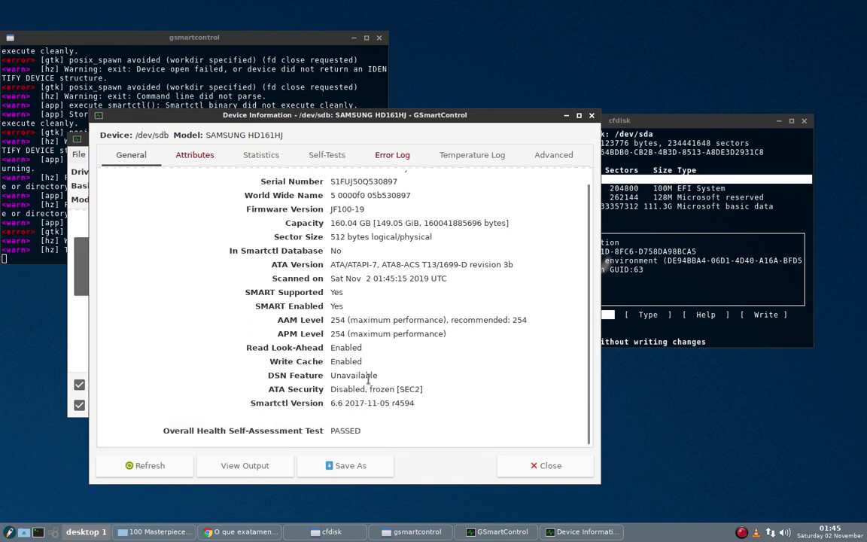
pyautogui.scroll(1, 369, 380)
pyautogui.click(196, 154)
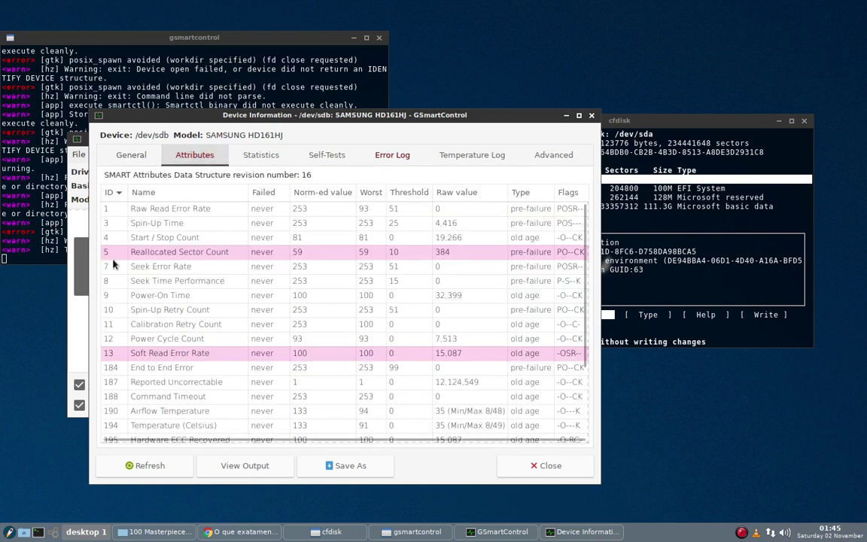
pyautogui.scroll(-3, 282, 284)
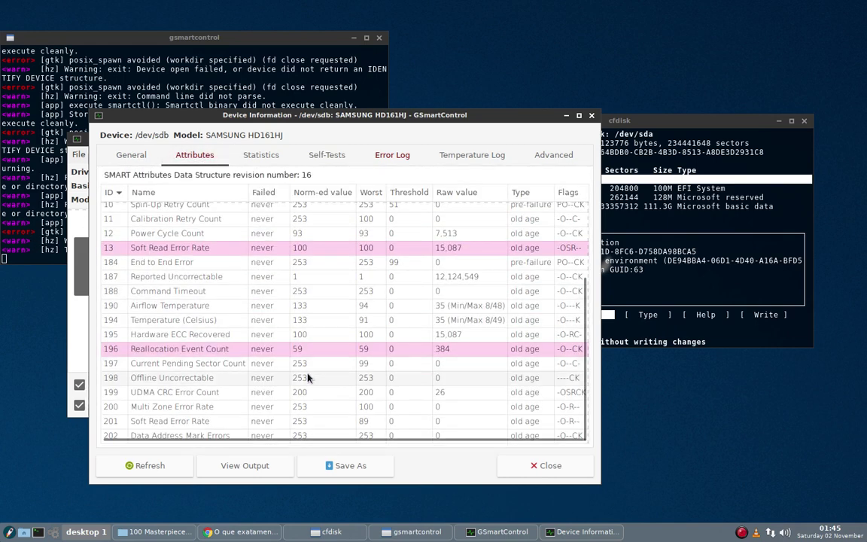
pyautogui.scroll(3, 308, 378)
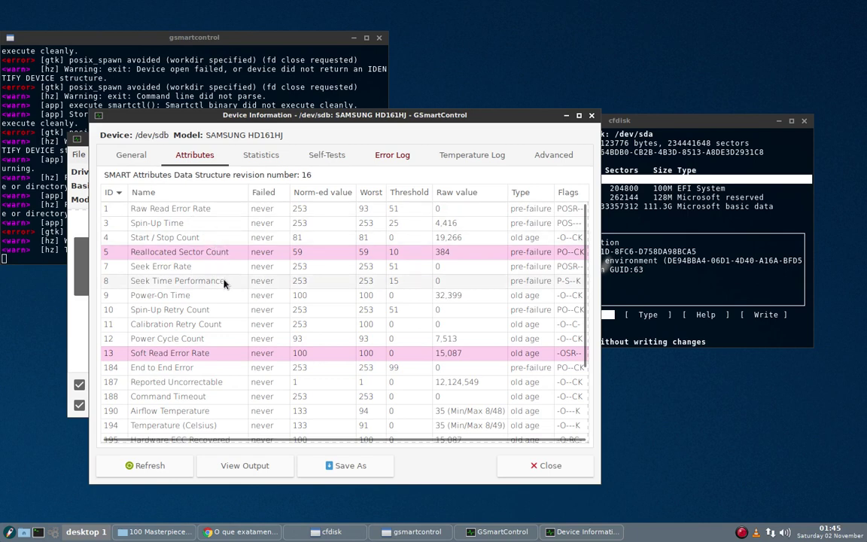
pyautogui.moveTo(289, 322)
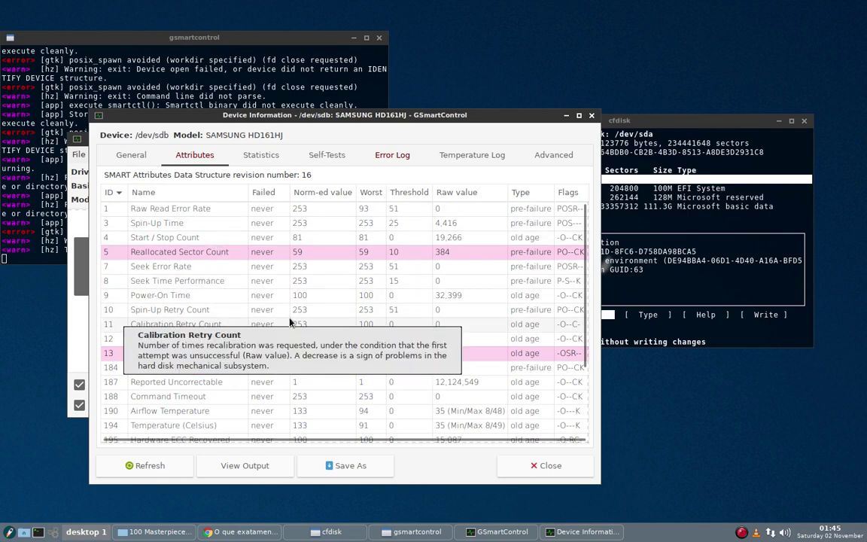
pyautogui.scroll(-3, 291, 323)
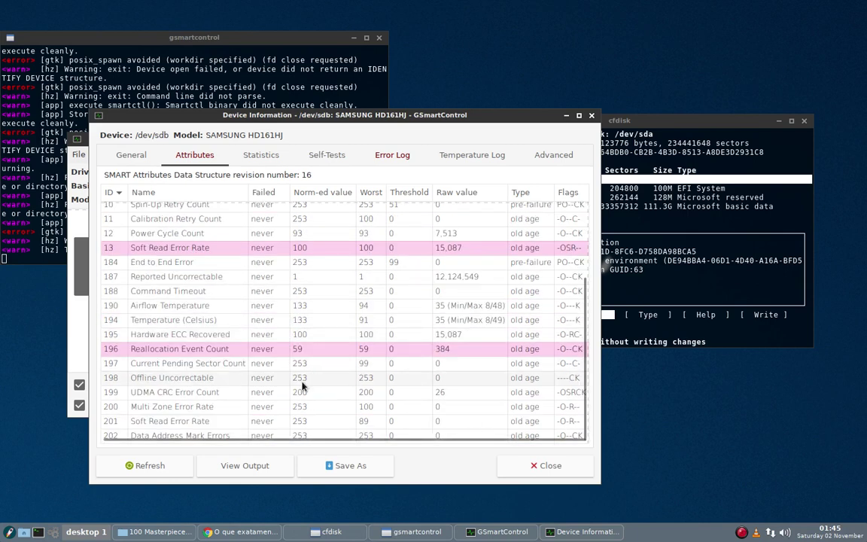
pyautogui.scroll(3, 299, 386)
# Examine the drive's statistics, self-tests, error log, temperature log and advanced capabilities, and close the device information
pyautogui.click(240, 147)
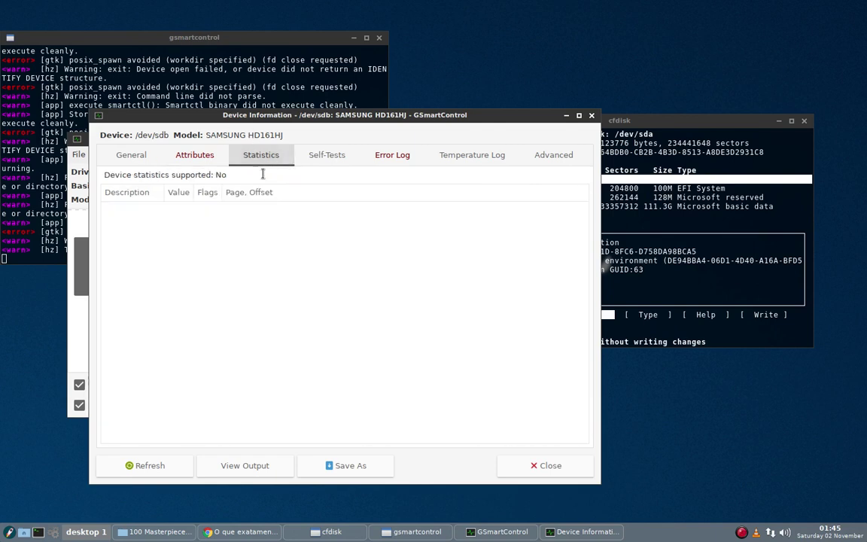
pyautogui.click(321, 155)
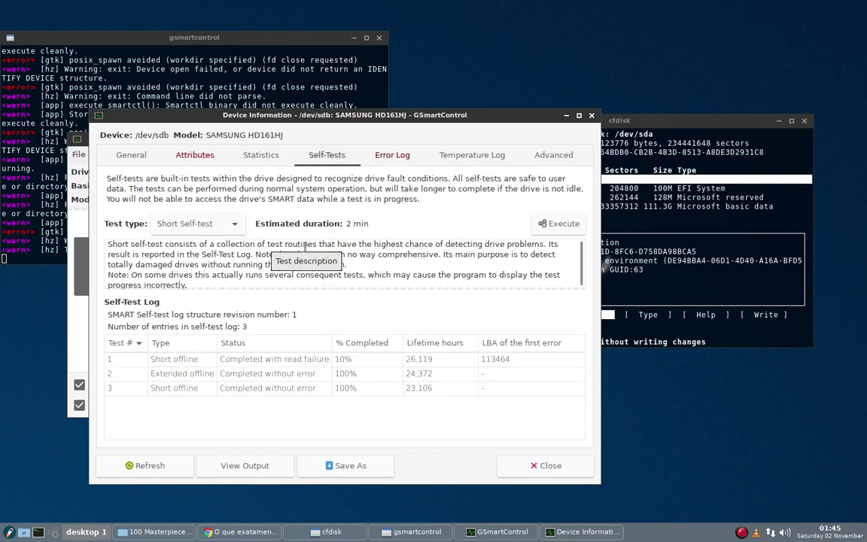
pyautogui.click(390, 155)
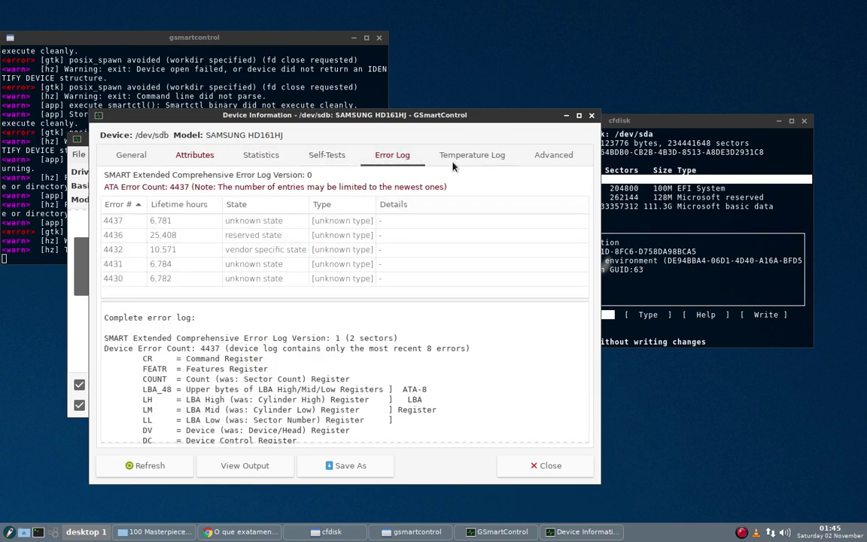
pyautogui.click(473, 156)
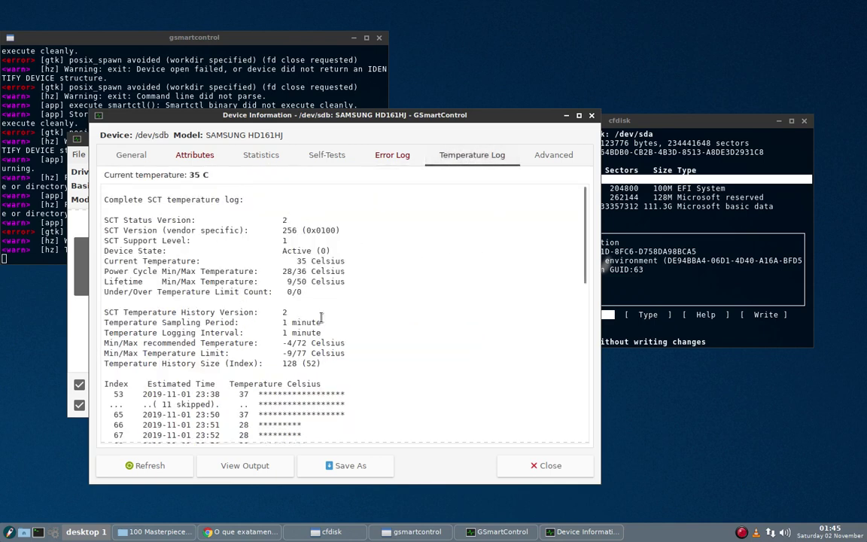
pyautogui.scroll(-5, 321, 317)
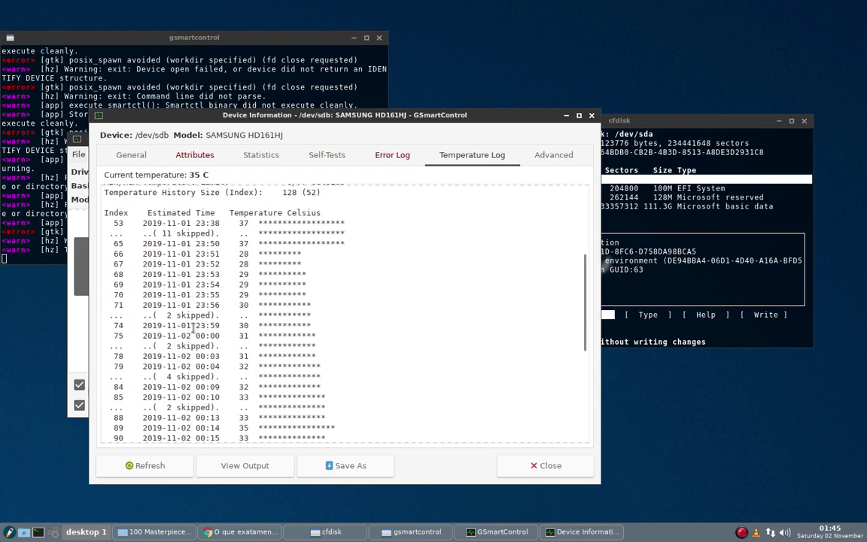
pyautogui.scroll(-5, 193, 344)
pyautogui.scroll(10, 421, 353)
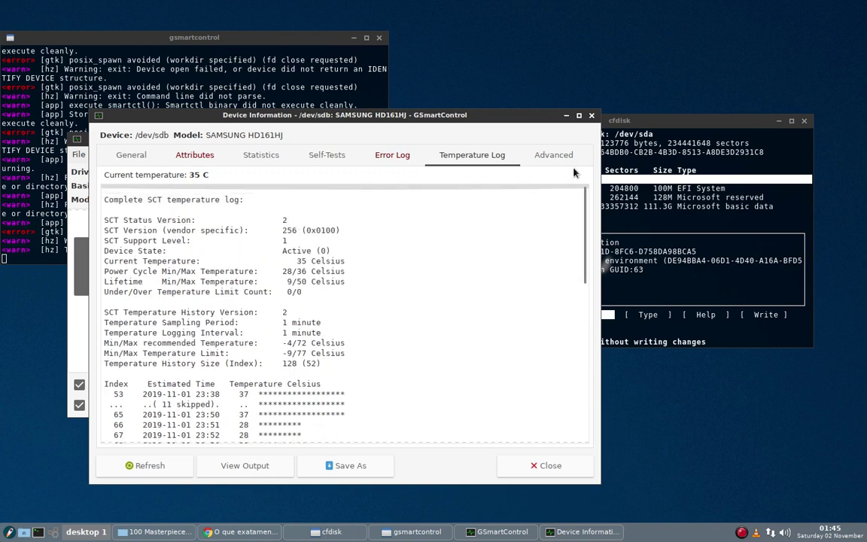
pyautogui.click(557, 154)
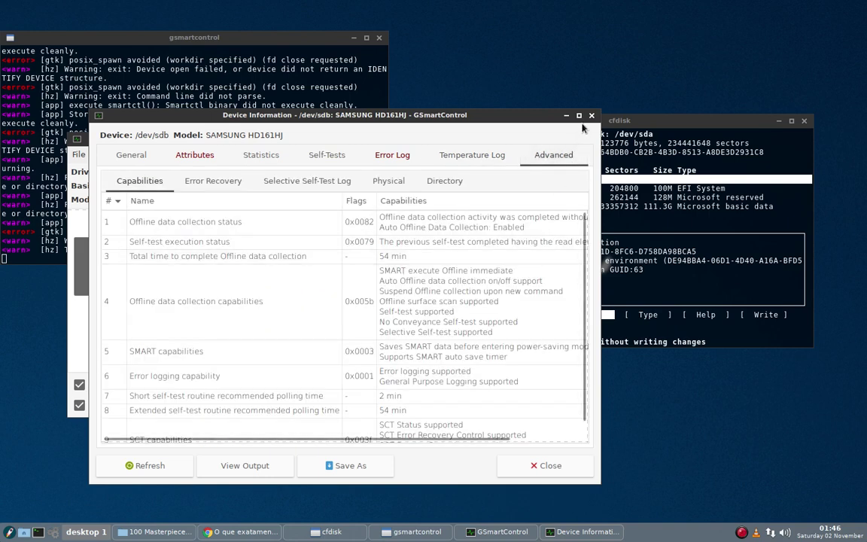
pyautogui.click(540, 465)
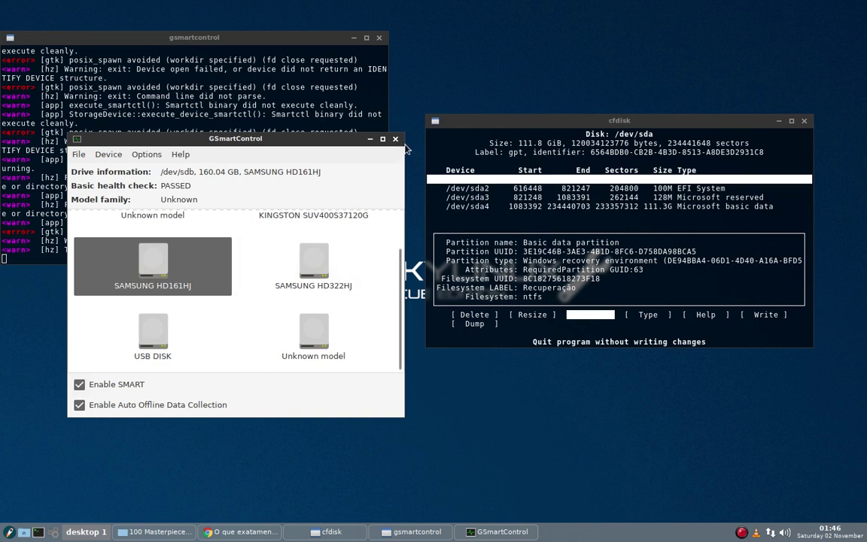
# Close GSmartControl and quit cfdisk without writing changes
pyautogui.scroll(1, 294, 305)
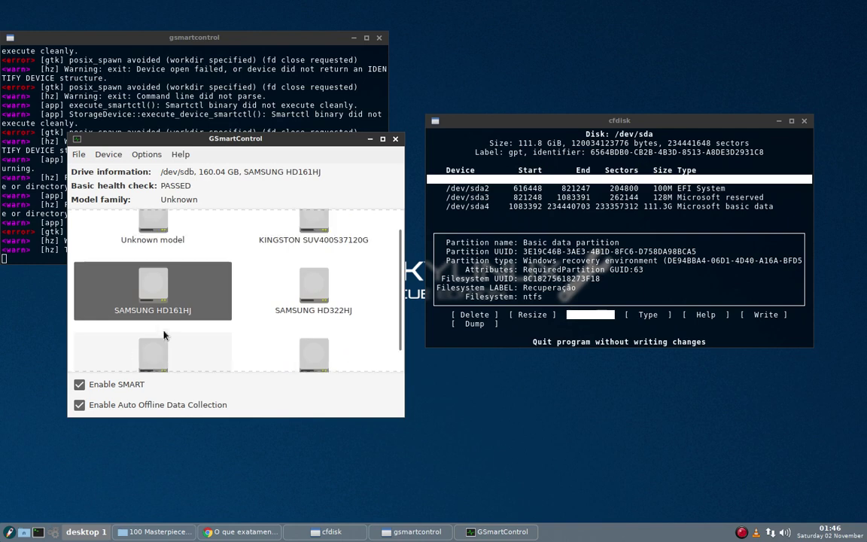
pyautogui.click(395, 139)
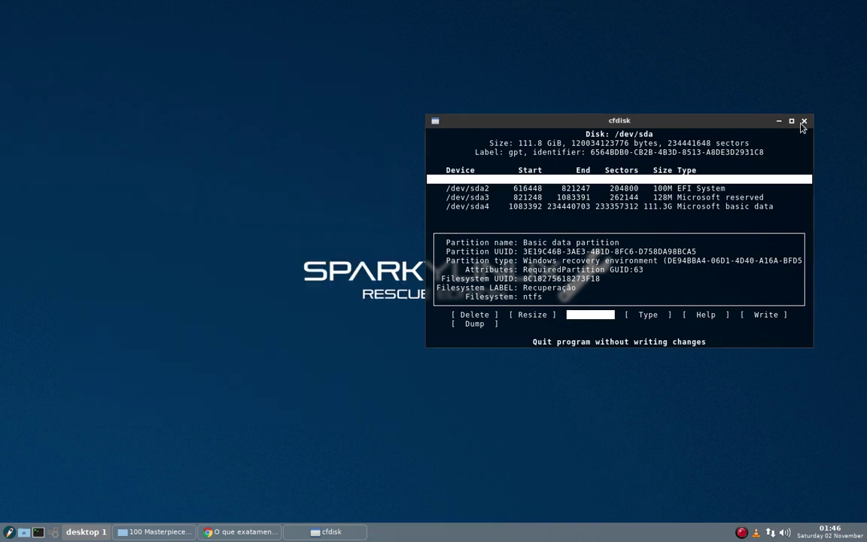
pyautogui.press('Return')
# Try to open Logical Volume Management from the Disk rescue tools and dismiss its error message
pyautogui.rightClick(310, 119)
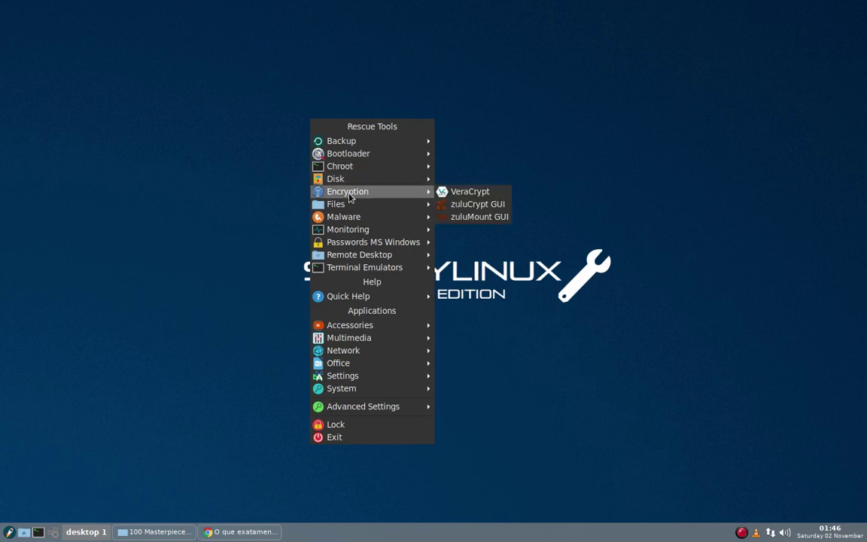
pyautogui.moveTo(360, 178)
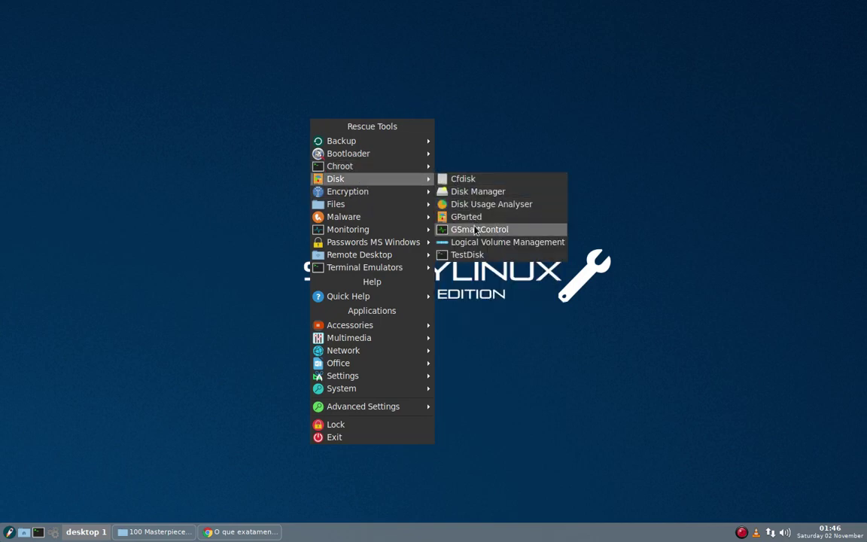
pyautogui.click(489, 242)
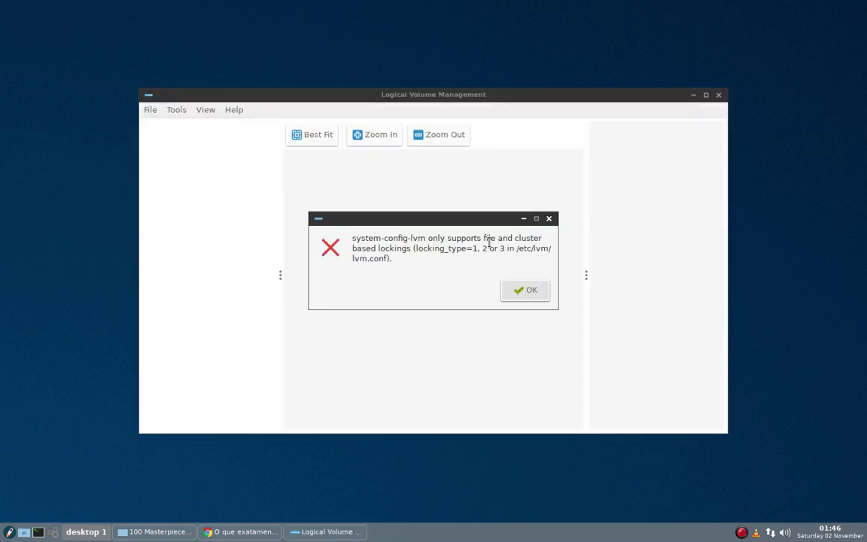
pyautogui.click(528, 293)
# Launch TestDisk from the Disk rescue tools
pyautogui.rightClick(293, 86)
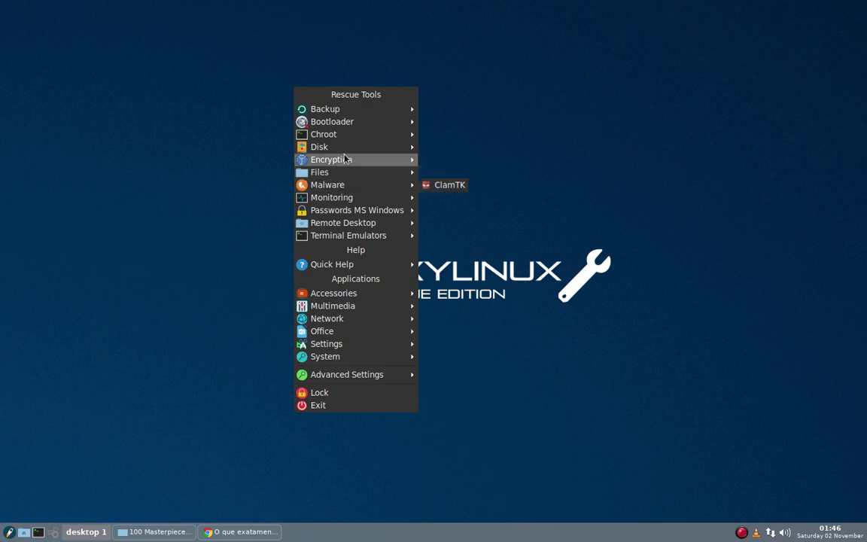
pyautogui.moveTo(401, 149)
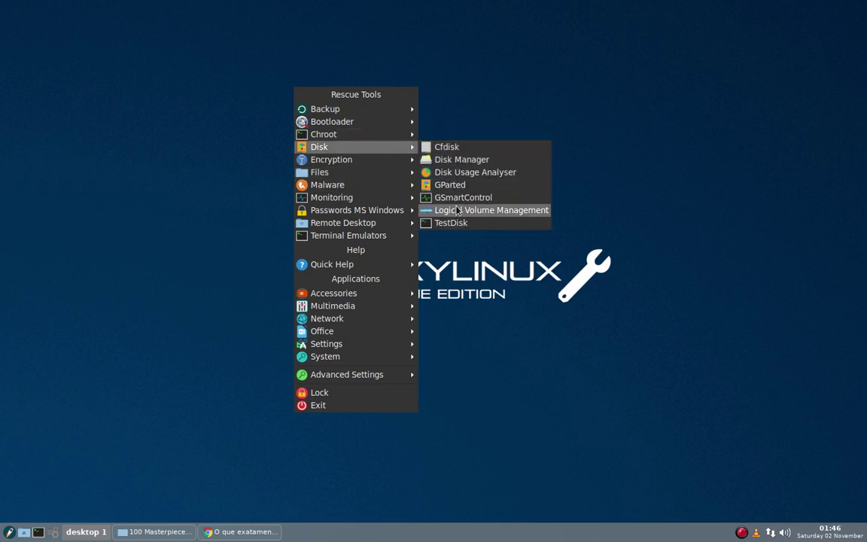
pyautogui.click(451, 223)
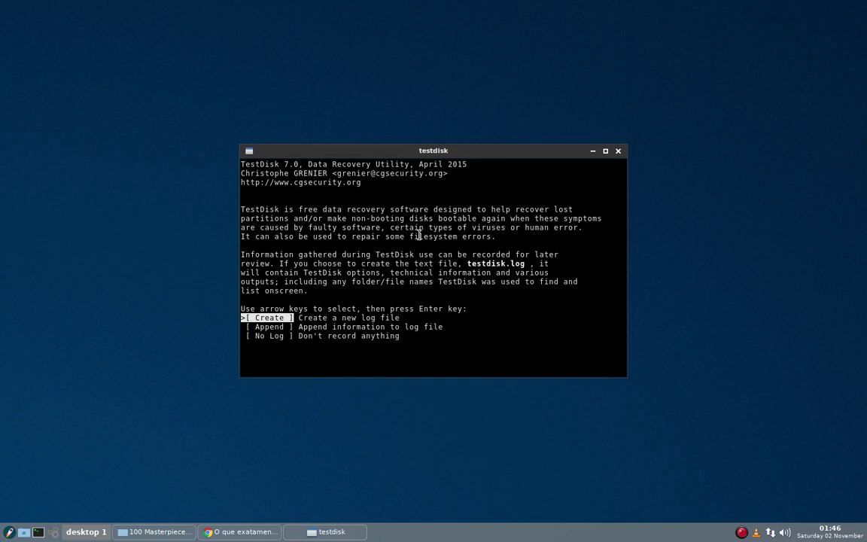
# Look through TestDisk's log file options Create, Append and No Log, and close it without confirming any
pyautogui.press('Down')
pyautogui.press('Up')
pyautogui.press('Down')
pyautogui.press('Down')
pyautogui.press('Up')
pyautogui.press('Up')
pyautogui.press('Down')
pyautogui.press('Down')
pyautogui.press('Up')
pyautogui.press('Down')
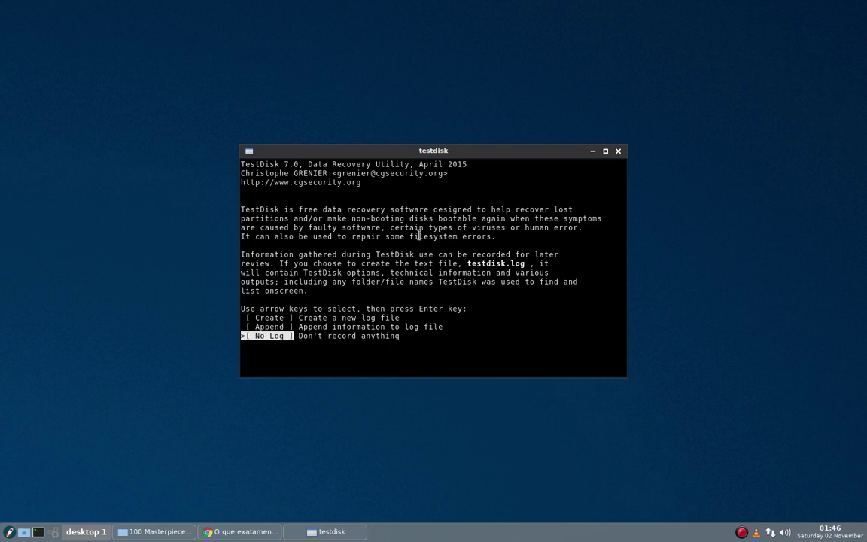
pyautogui.click(618, 153)
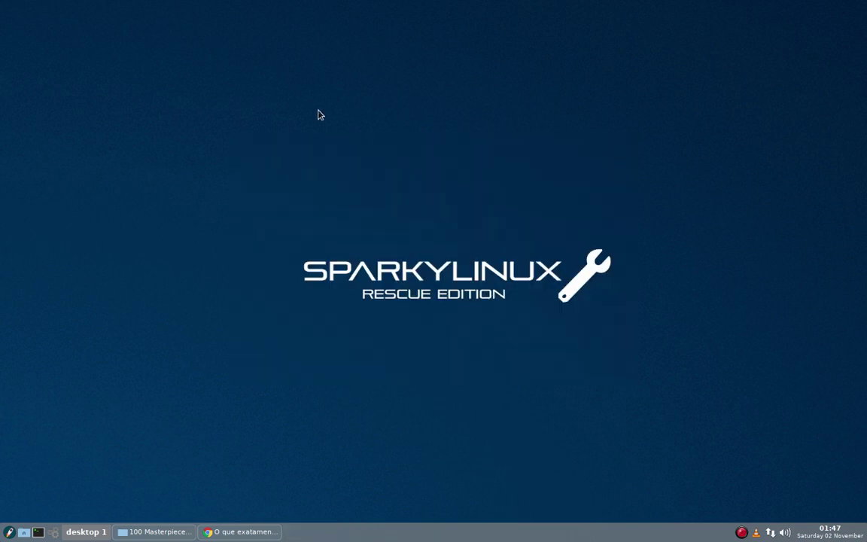
# Launch VeraCrypt from the Encryption rescue tools, view its volume commands and close it
pyautogui.rightClick(319, 114)
pyautogui.moveTo(284, 181)
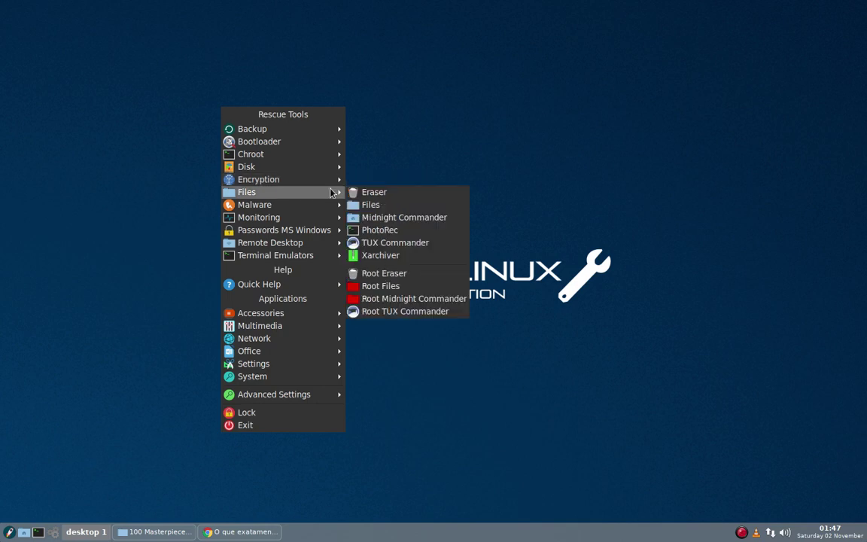
pyautogui.click(389, 181)
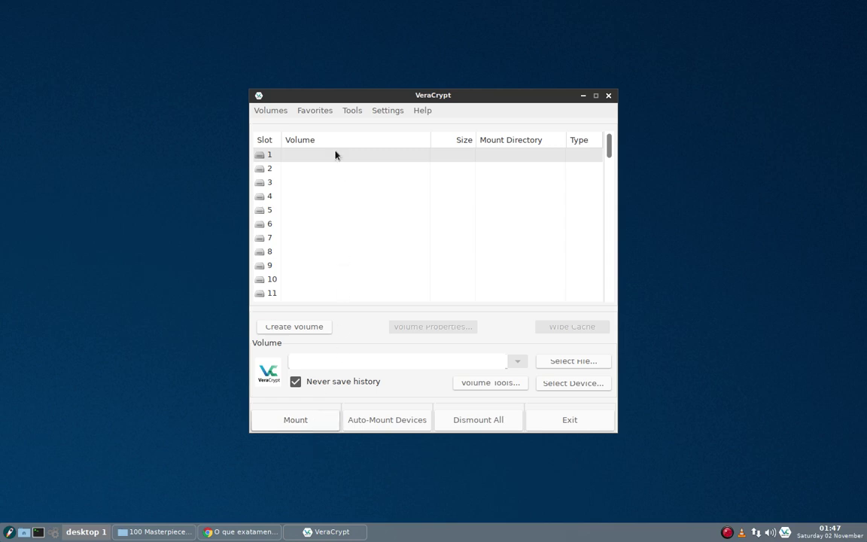
pyautogui.click(316, 111)
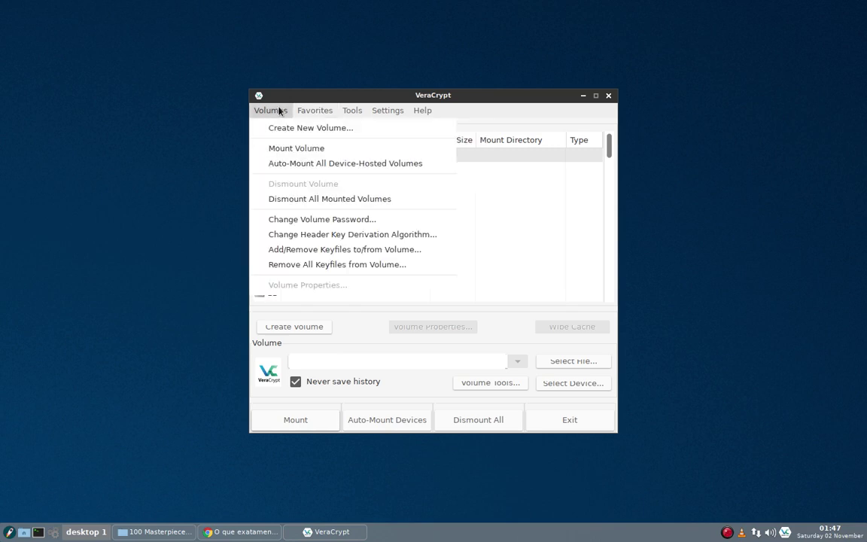
pyautogui.click(609, 96)
# Launch zuluCrypt GUI from the Encryption rescue tools
pyautogui.rightClick(304, 111)
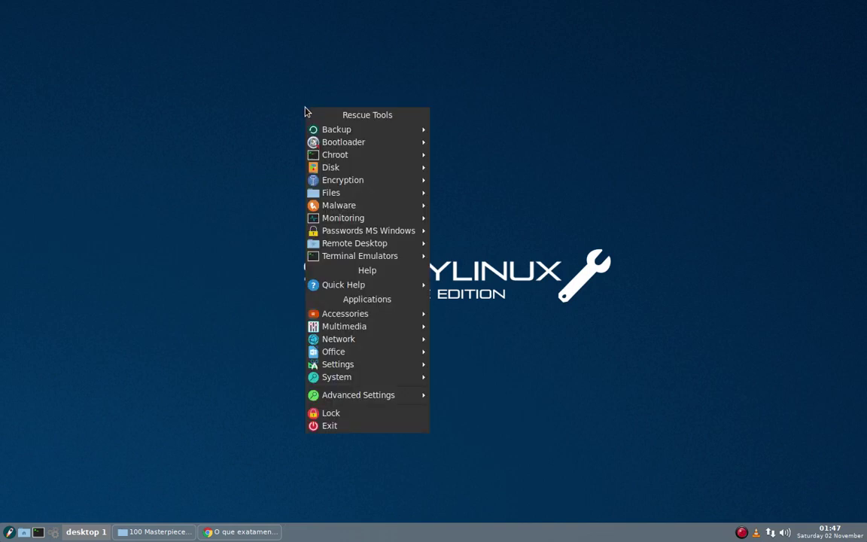
pyautogui.moveTo(406, 181)
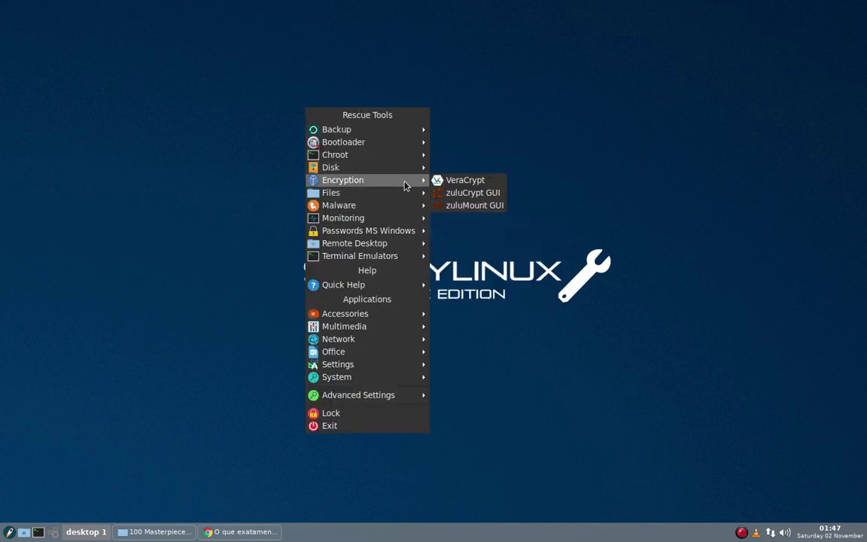
pyautogui.click(477, 195)
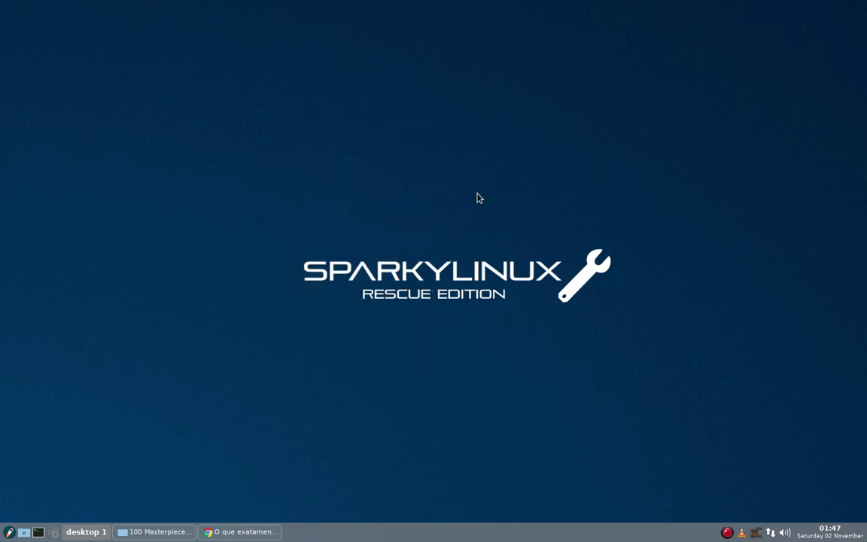
# Launch zuluMount GUI from the Encryption rescue tools, dismiss its error message and move its window lower to uncover zuluCrypt
pyautogui.rightClick(501, 39)
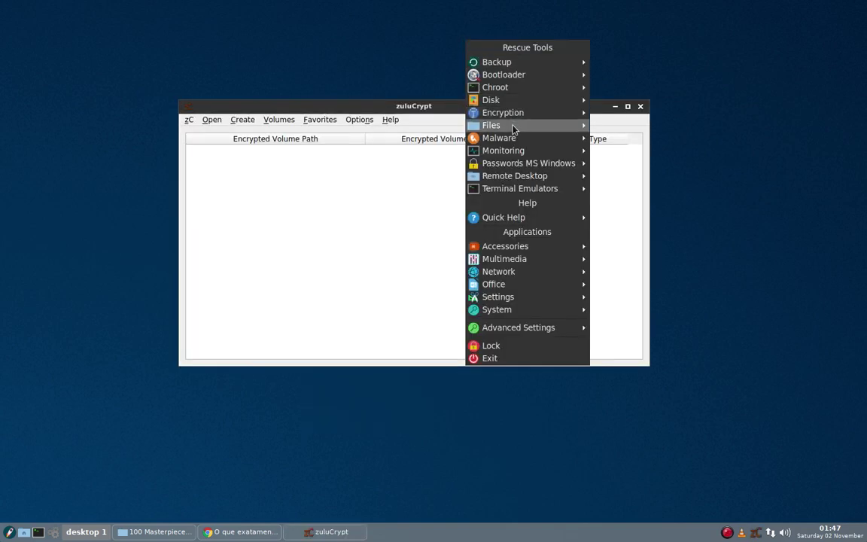
pyautogui.moveTo(564, 129)
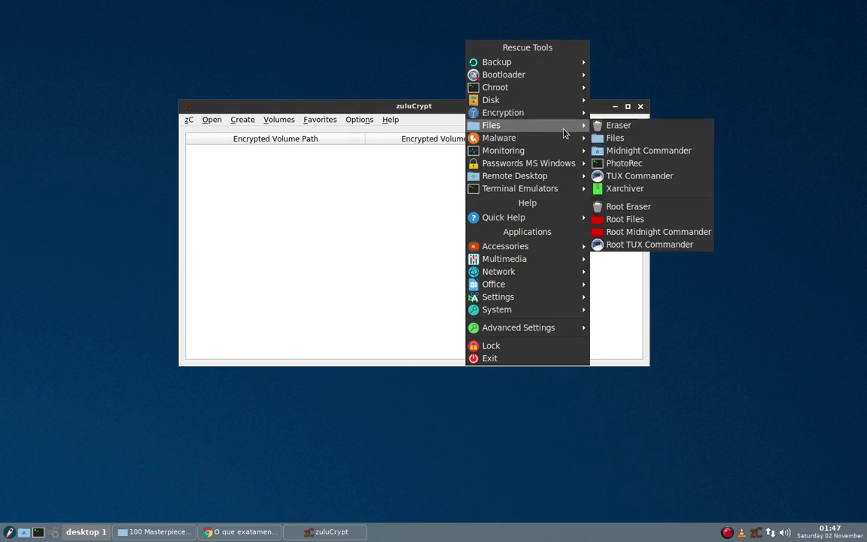
pyautogui.click(616, 140)
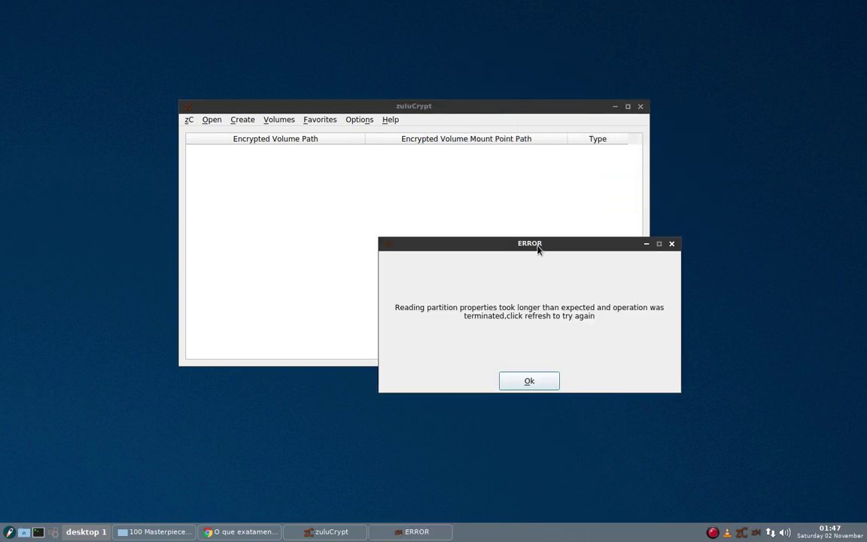
pyautogui.click(527, 380)
pyautogui.moveTo(525, 201); pyautogui.dragTo(462, 233)
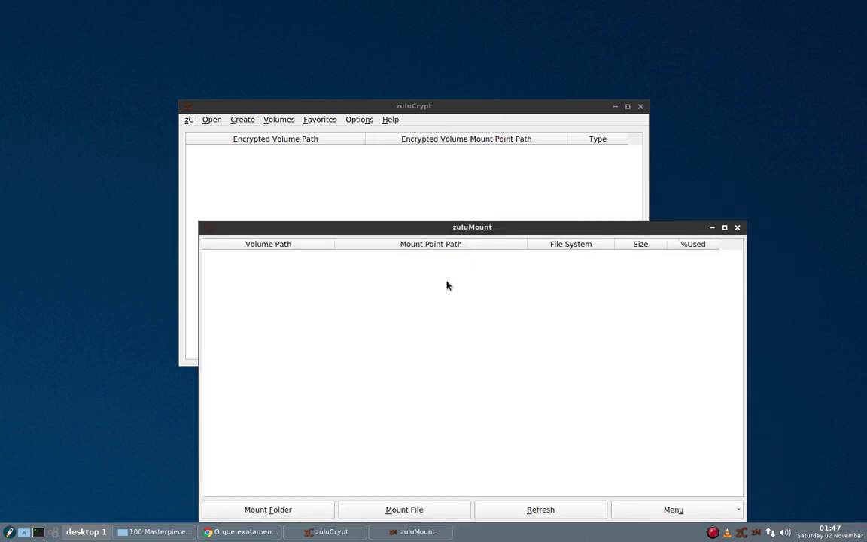
# Bring zuluCrypt to the front and close both the zuluCrypt and zuluMount windows
pyautogui.click(350, 167)
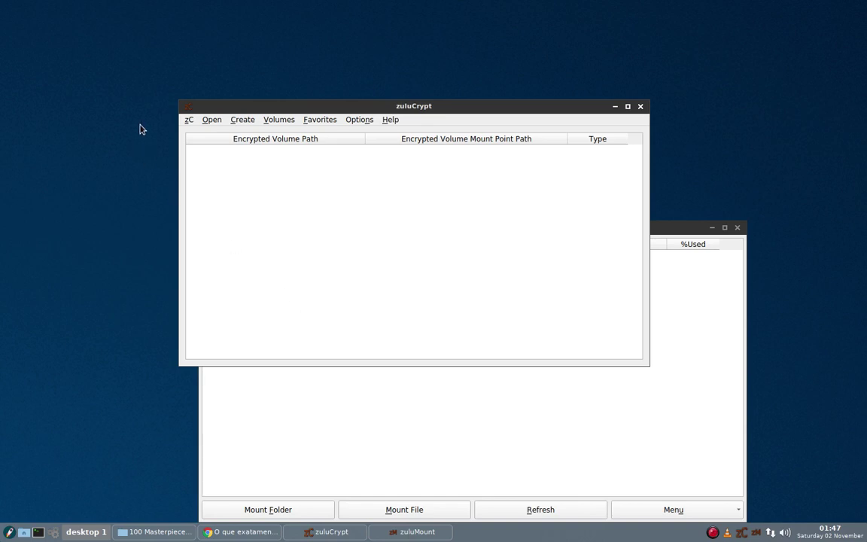
pyautogui.click(640, 106)
pyautogui.click(738, 227)
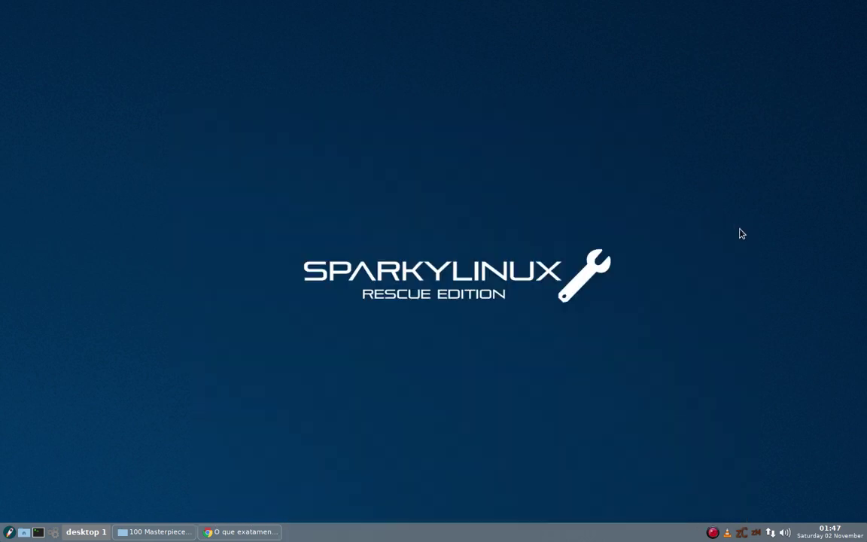
# Launch Eraser from the Files rescue tools, highlight its Directory option and exit without erasing anything
pyautogui.rightClick(454, 65)
pyautogui.moveTo(494, 188)
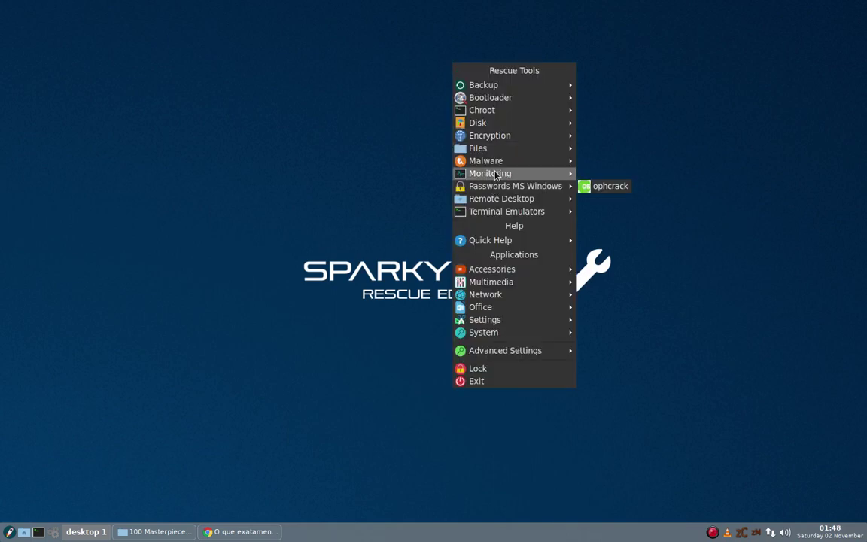
pyautogui.moveTo(501, 164)
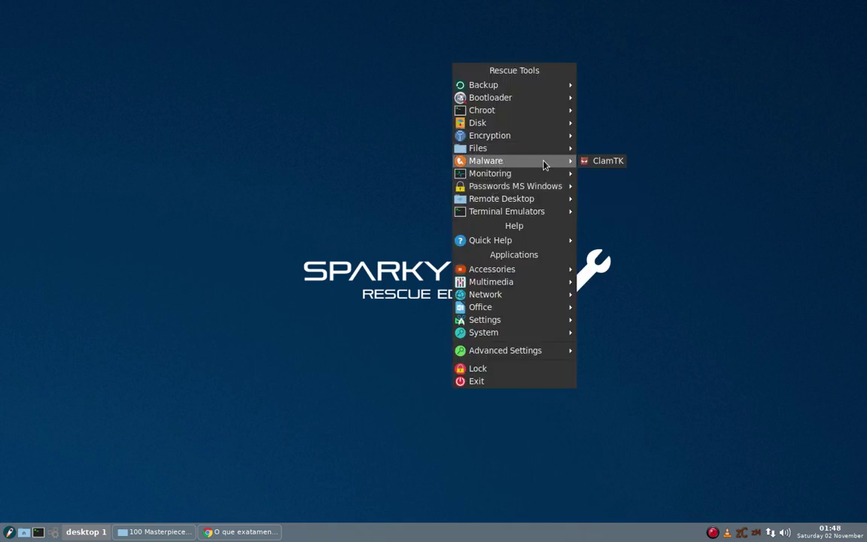
pyautogui.moveTo(539, 149)
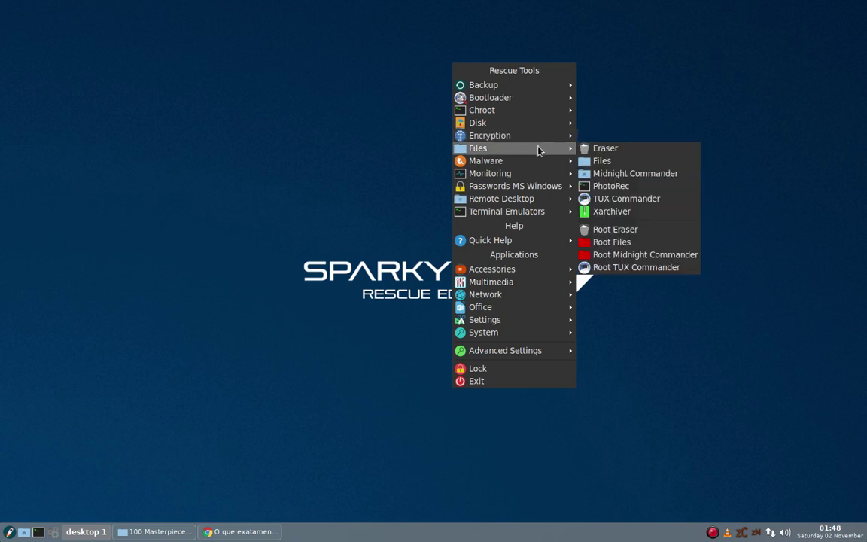
pyautogui.click(589, 149)
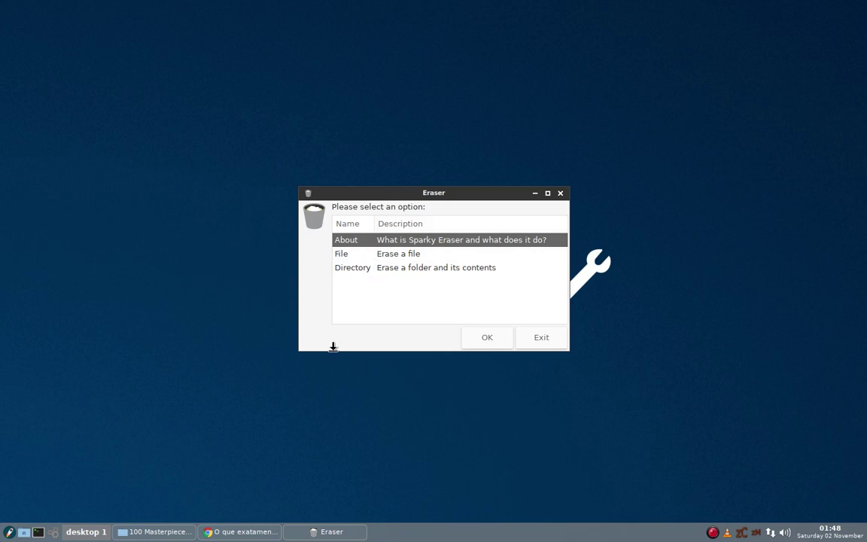
pyautogui.click(399, 270)
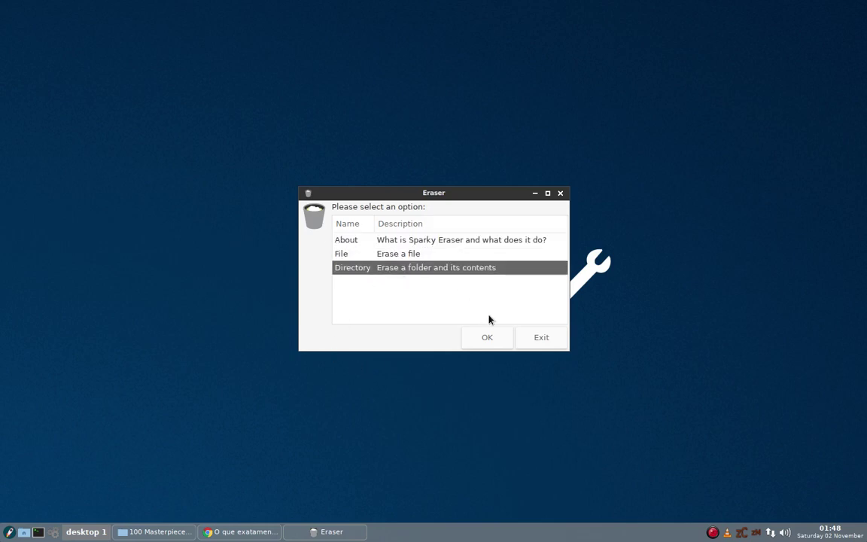
pyautogui.click(541, 338)
# Open the file manager from the Files rescue tools
pyautogui.rightClick(478, 133)
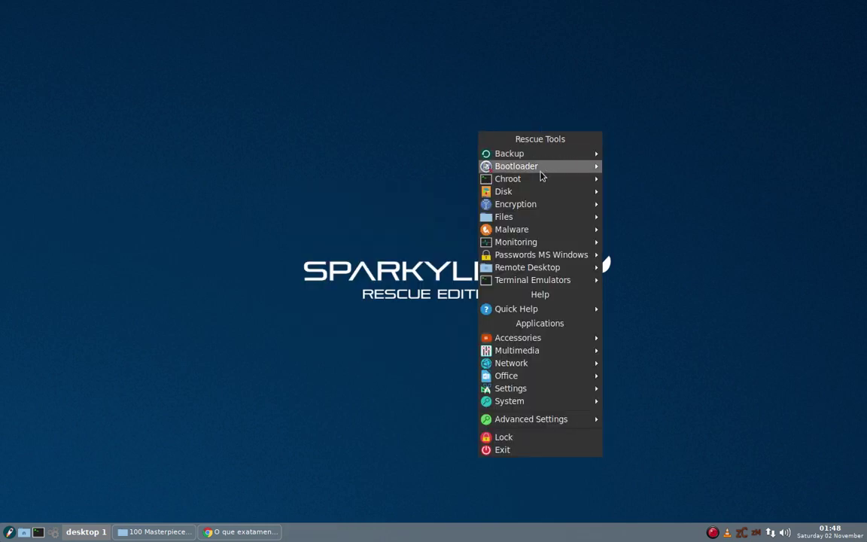
pyautogui.moveTo(548, 185)
pyautogui.moveTo(543, 216)
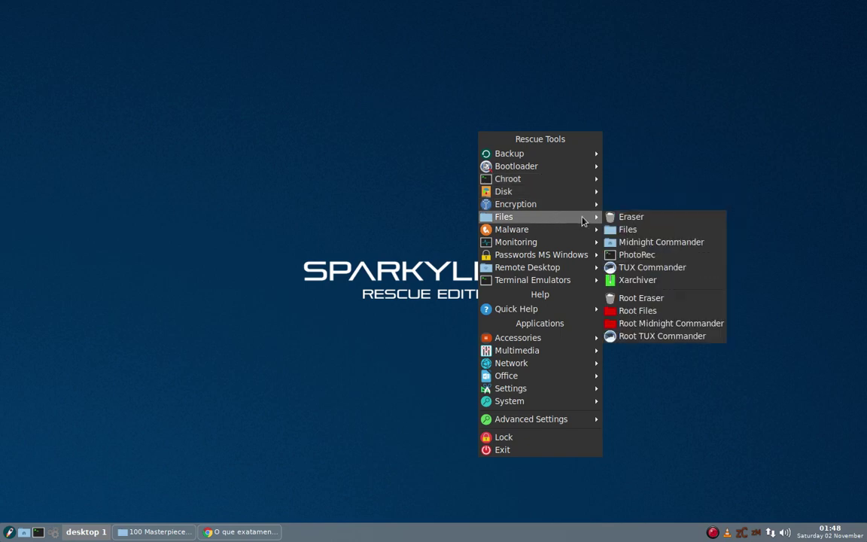
pyautogui.click(629, 230)
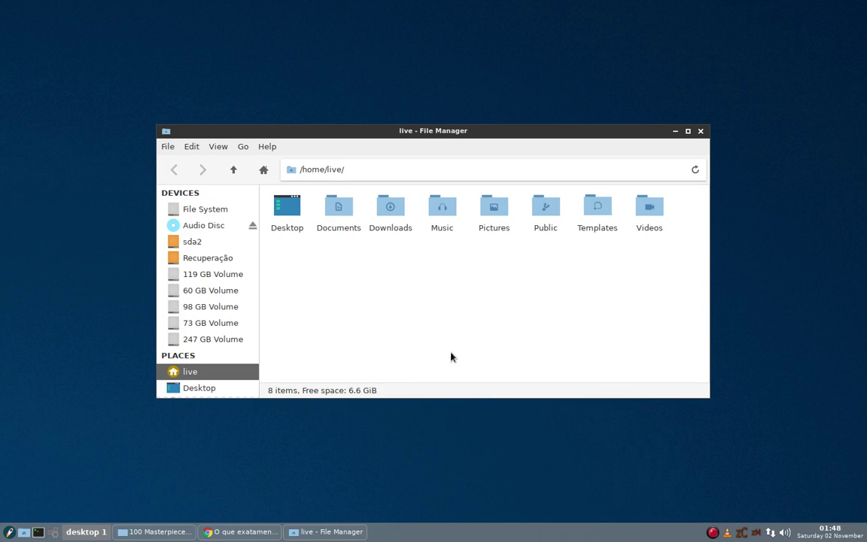
# Look over the device list, open the 60 GB Volume and go to the user's personal folder inside home
pyautogui.moveTo(223, 298)
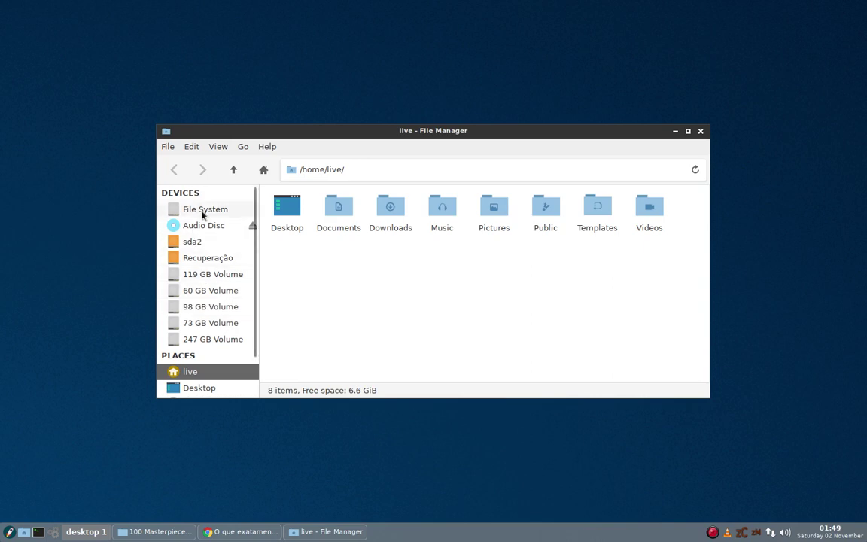
pyautogui.scroll(-1, 215, 256)
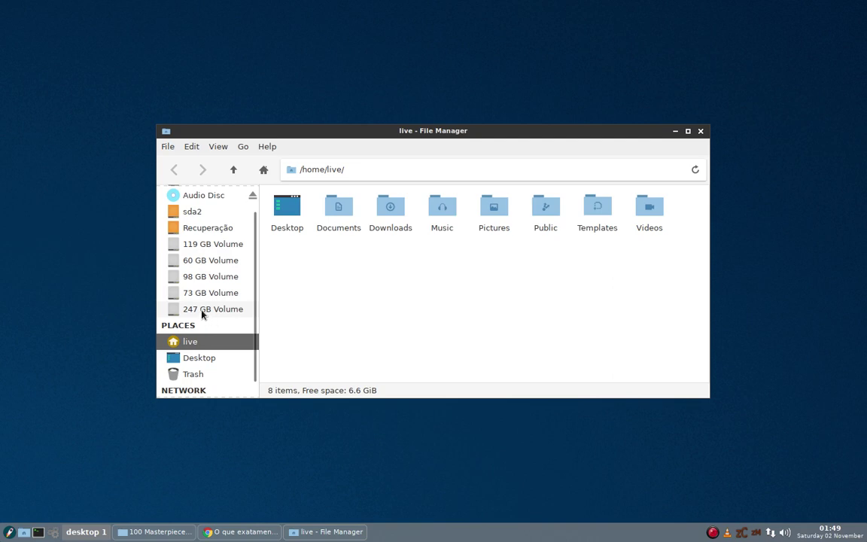
pyautogui.scroll(1, 201, 309)
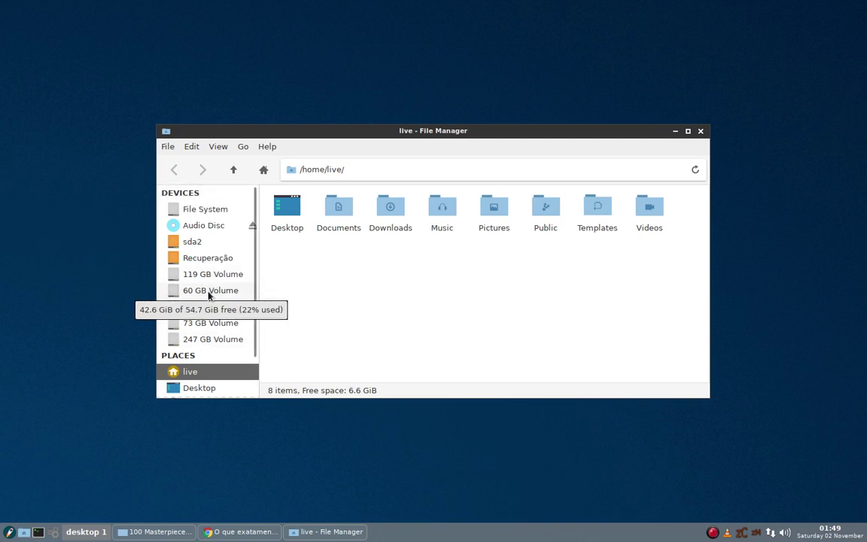
pyautogui.click(208, 292)
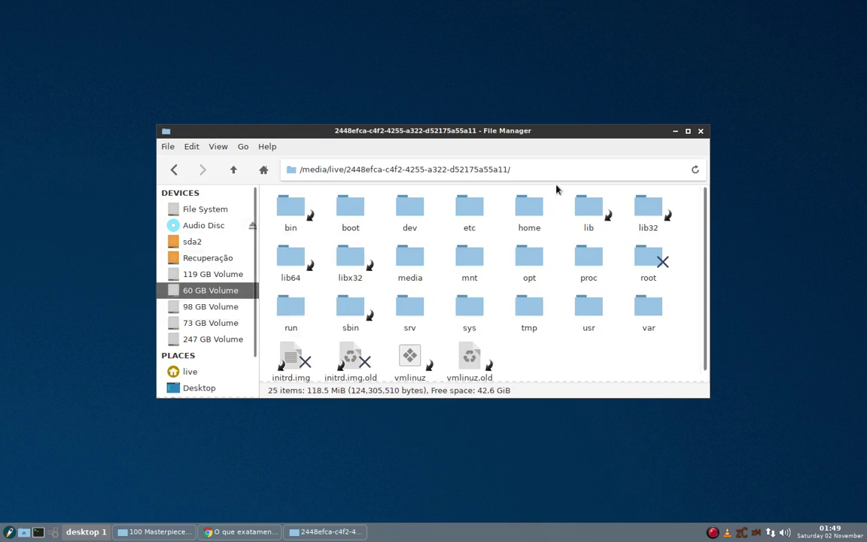
pyautogui.doubleClick(529, 206)
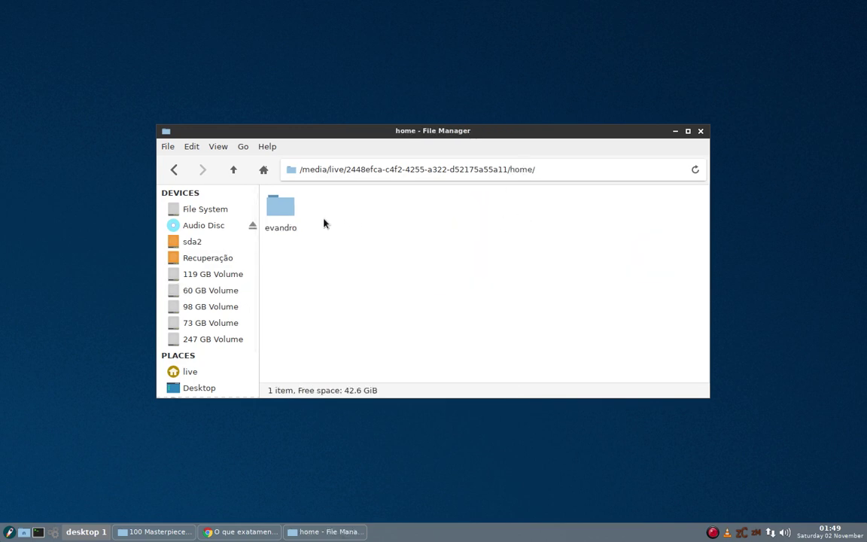
pyautogui.doubleClick(280, 206)
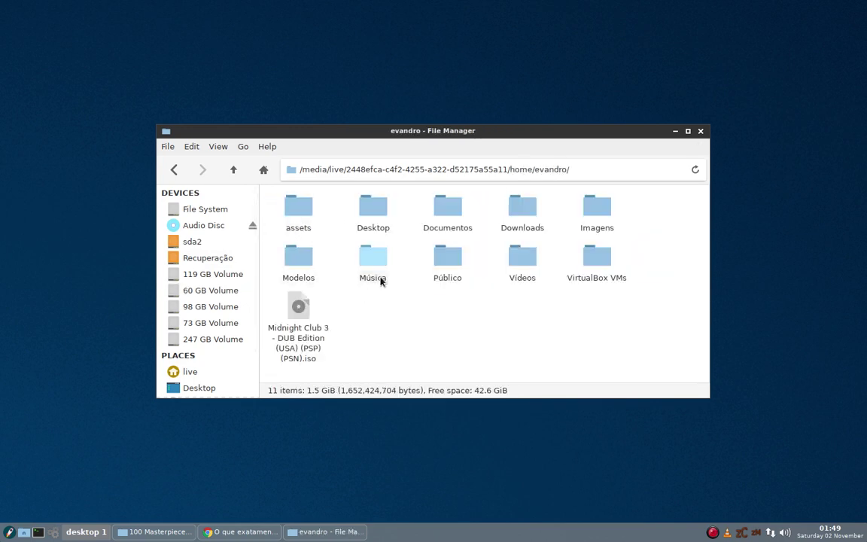
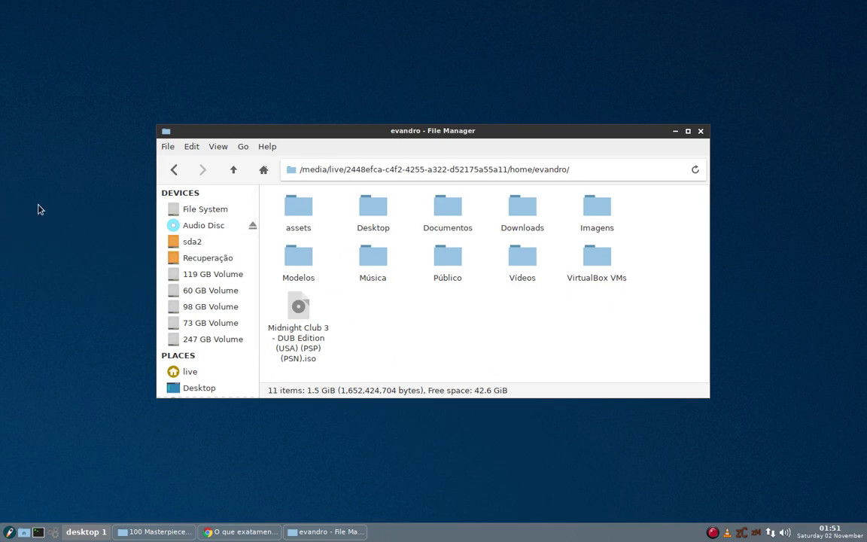
# Move the file manager window aside and close it
pyautogui.moveTo(480, 137); pyautogui.dragTo(550, 105)
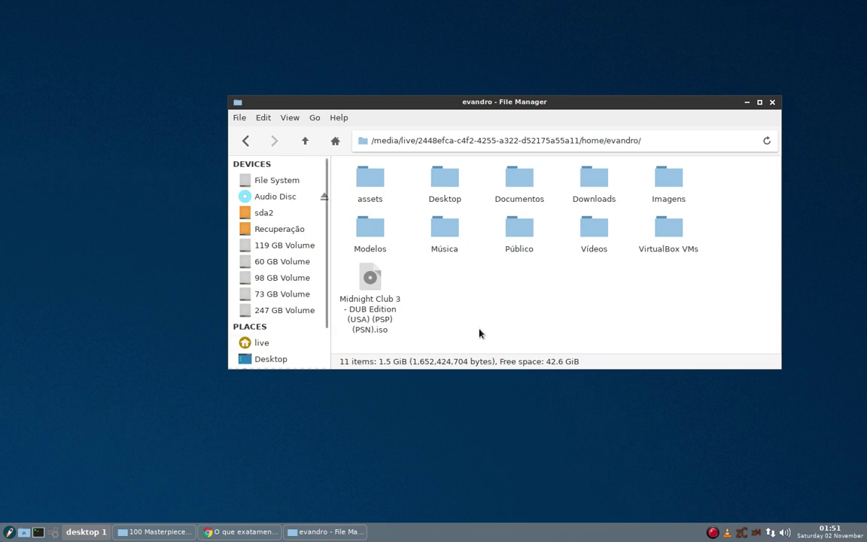
pyautogui.click(772, 102)
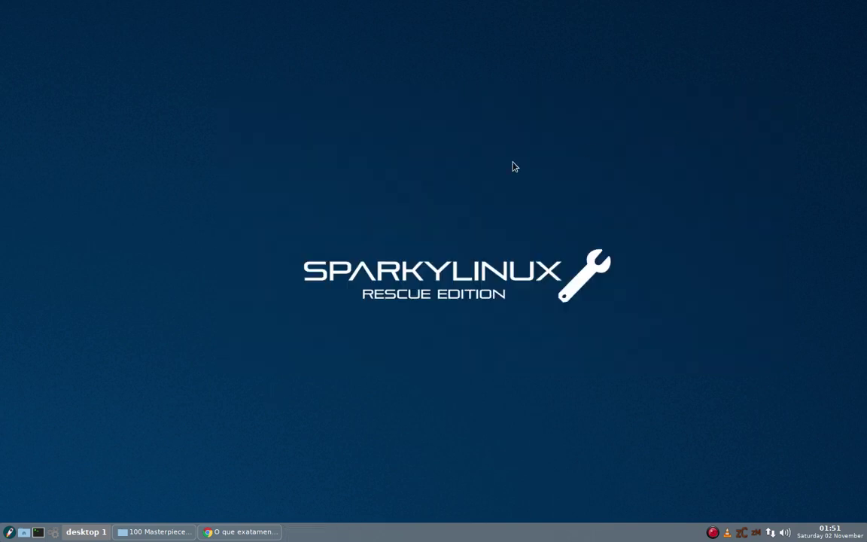
# Launch Midnight Commander from the Files rescue tools, look through its directory listing and close it
pyautogui.rightClick(442, 172)
pyautogui.moveTo(486, 291)
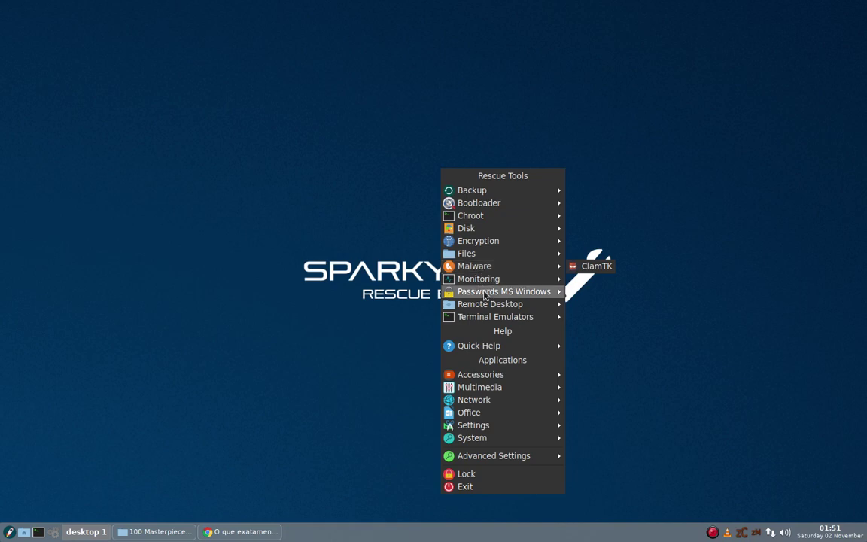
pyautogui.moveTo(498, 254)
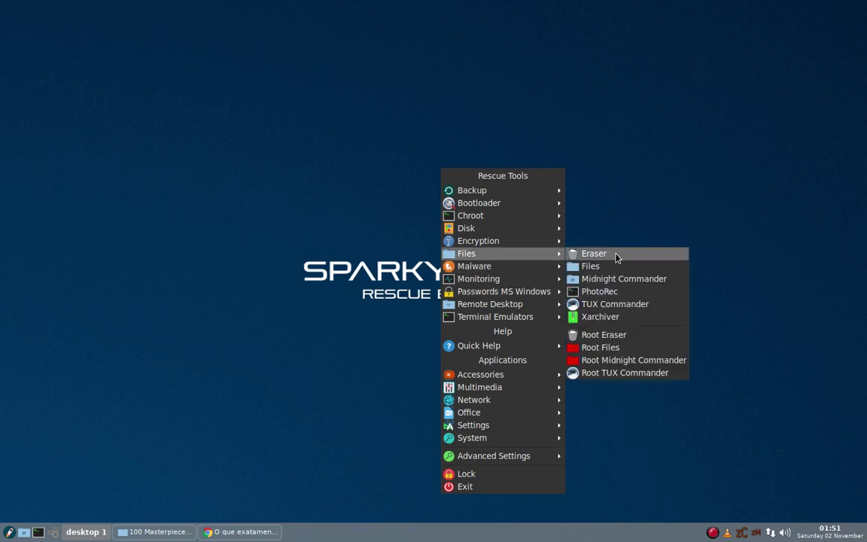
pyautogui.click(620, 281)
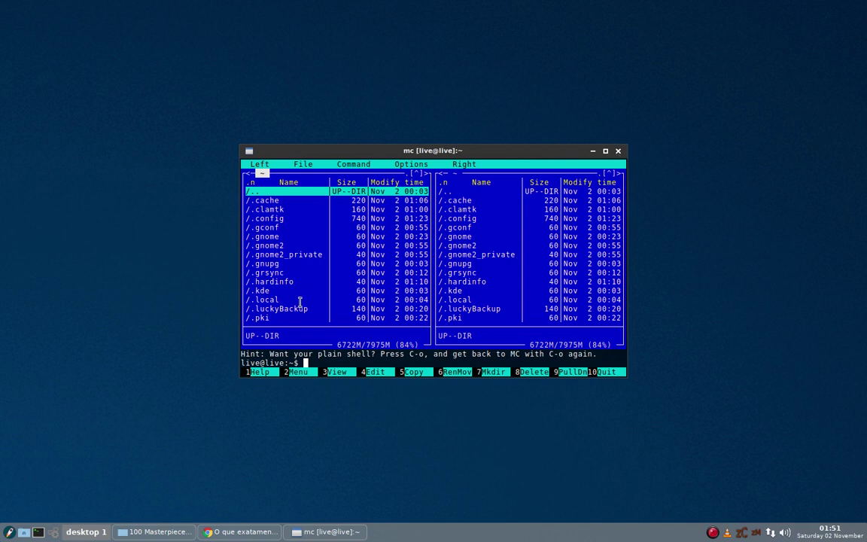
pyautogui.scroll(-5, 299, 301)
pyautogui.scroll(5, 346, 305)
pyautogui.click(618, 155)
# Launch PhotoRec from the Files rescue tools, move the media selection down to /dev/sr0 and close it without proceeding
pyautogui.rightClick(532, 174)
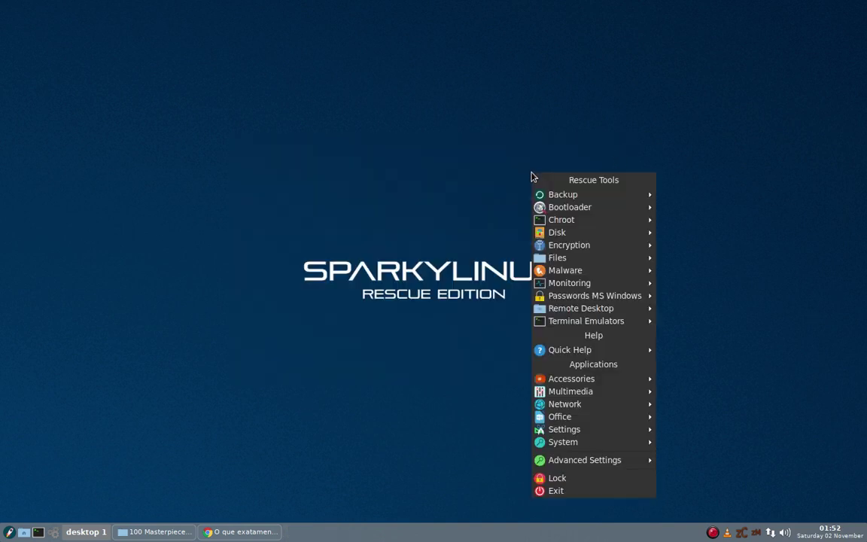
pyautogui.moveTo(578, 224)
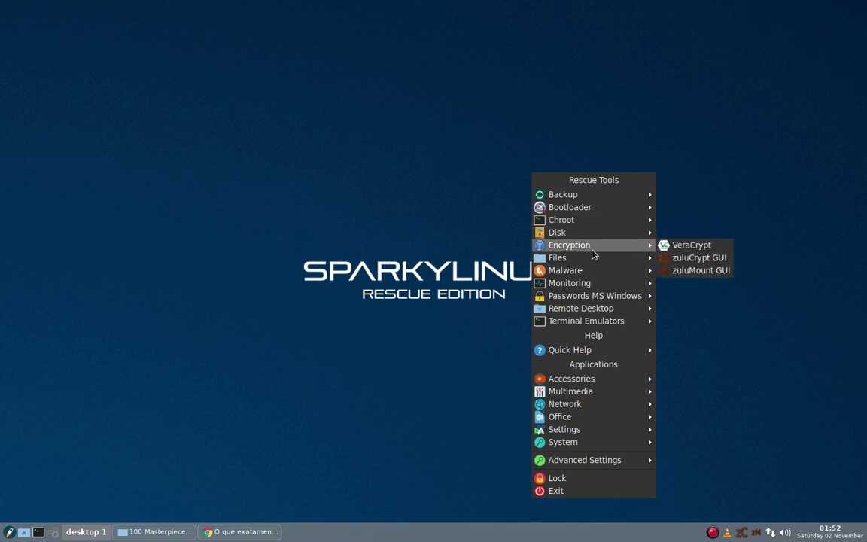
pyautogui.moveTo(631, 257)
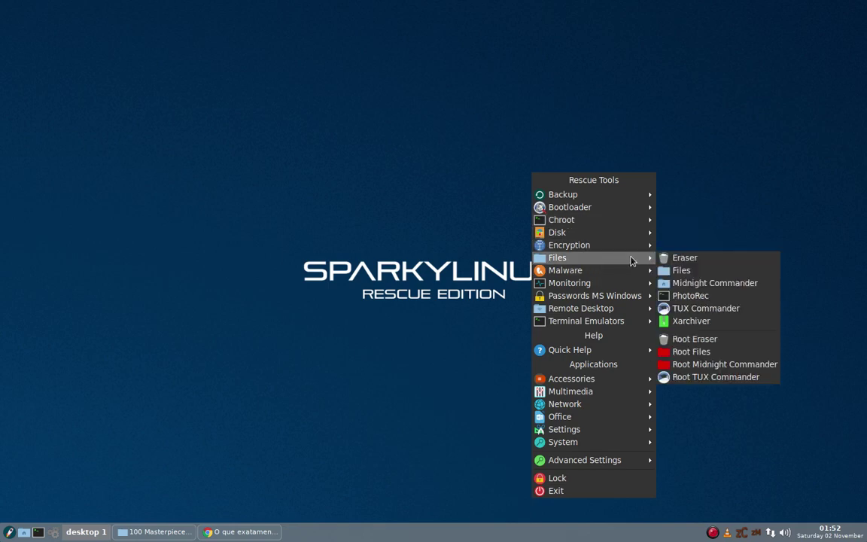
pyautogui.click(700, 300)
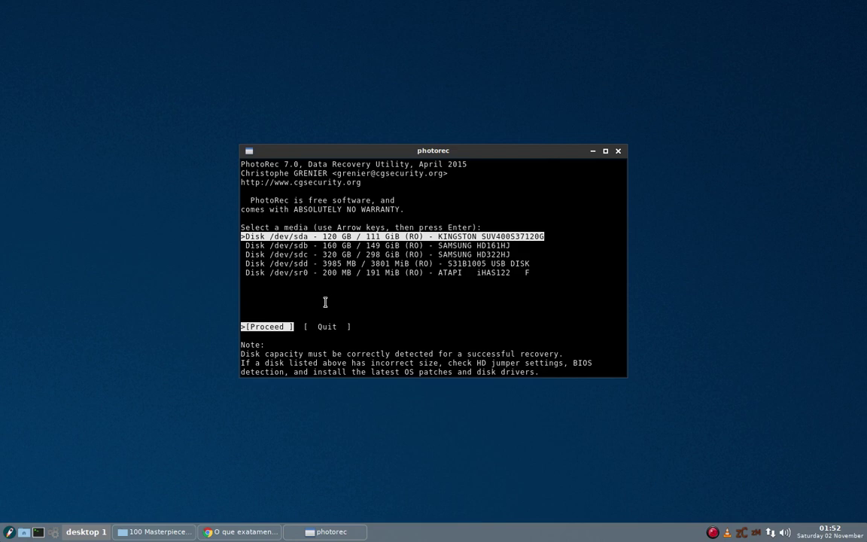
pyautogui.press('Down')
pyautogui.press('Down')
pyautogui.press('Down')
pyautogui.press('Down')
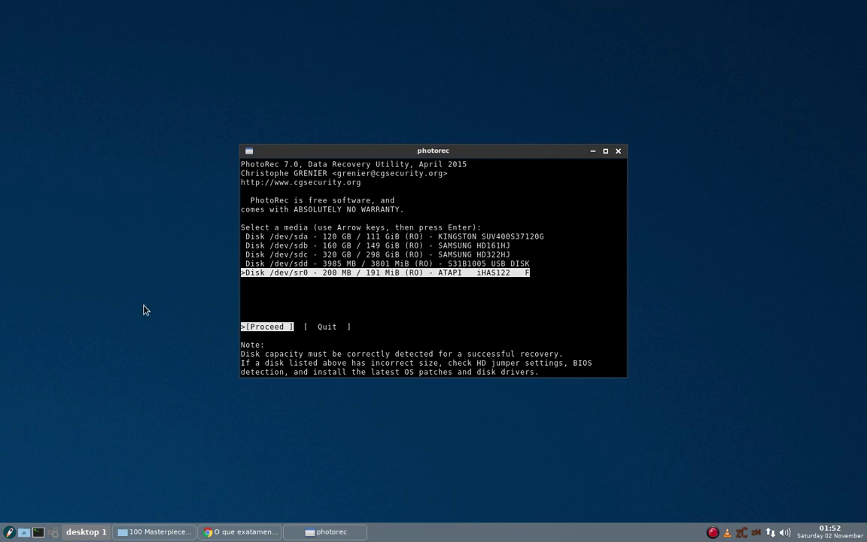
pyautogui.click(618, 151)
# Open TUX Commander from the Files rescue tools
pyautogui.rightClick(549, 171)
pyautogui.moveTo(606, 268)
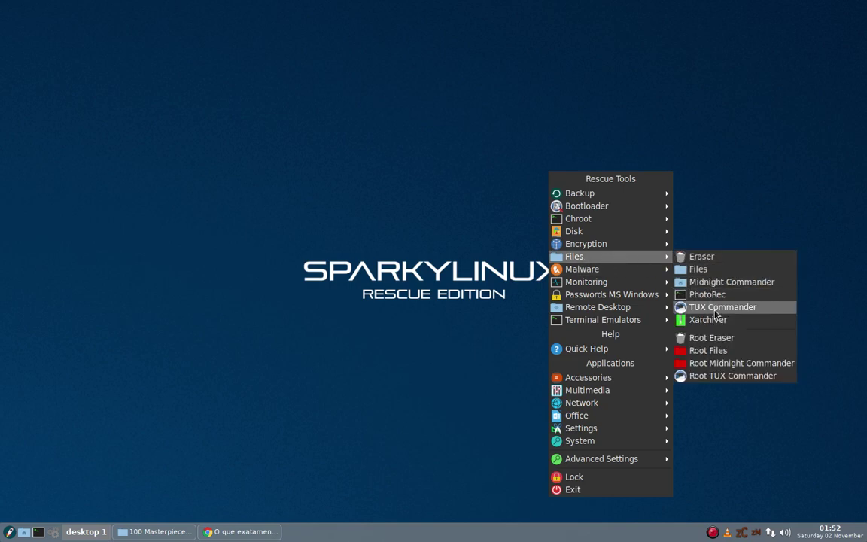
pyautogui.click(718, 308)
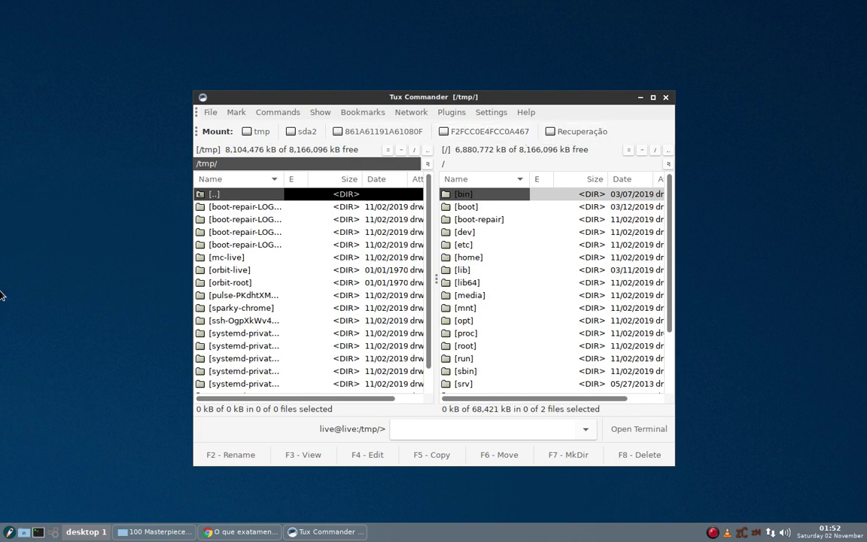
# Open a separate file manager window, view the 98, 73, 247 and 119 GB volumes in turn and close it
pyautogui.click(21, 533)
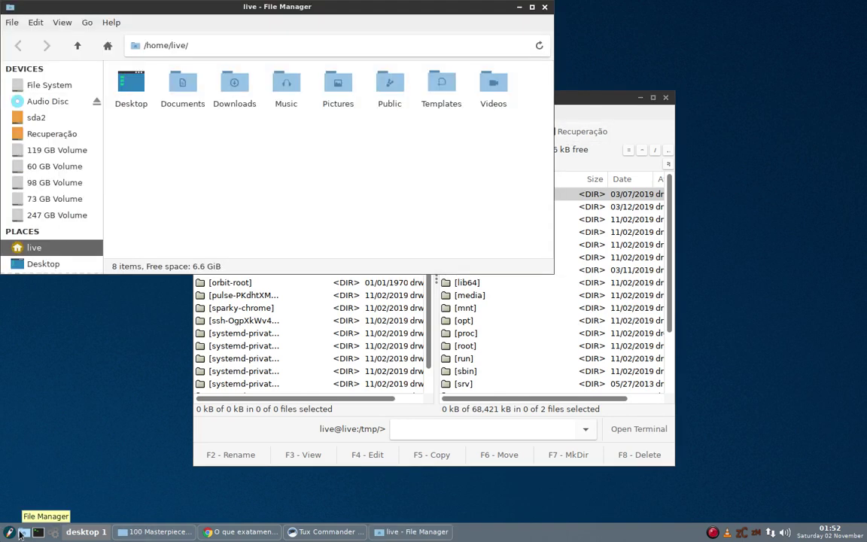
pyautogui.click(60, 181)
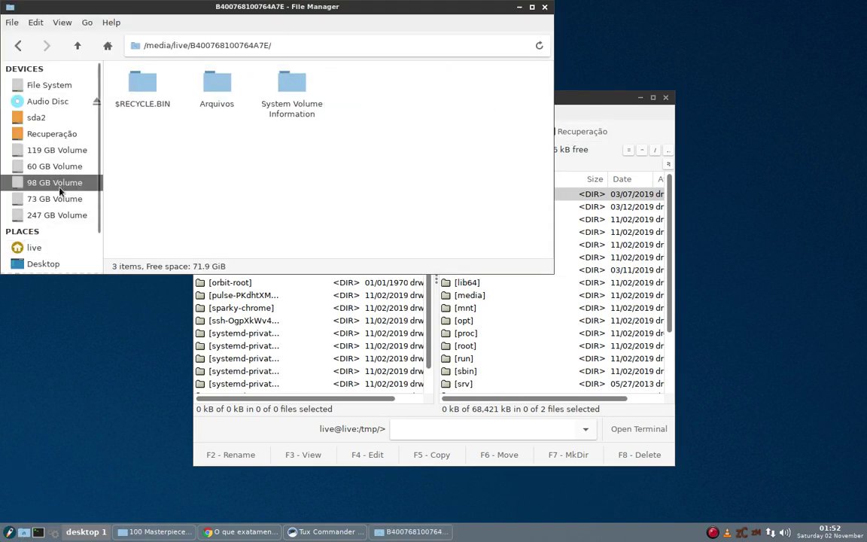
pyautogui.click(54, 199)
pyautogui.click(57, 214)
pyautogui.click(64, 153)
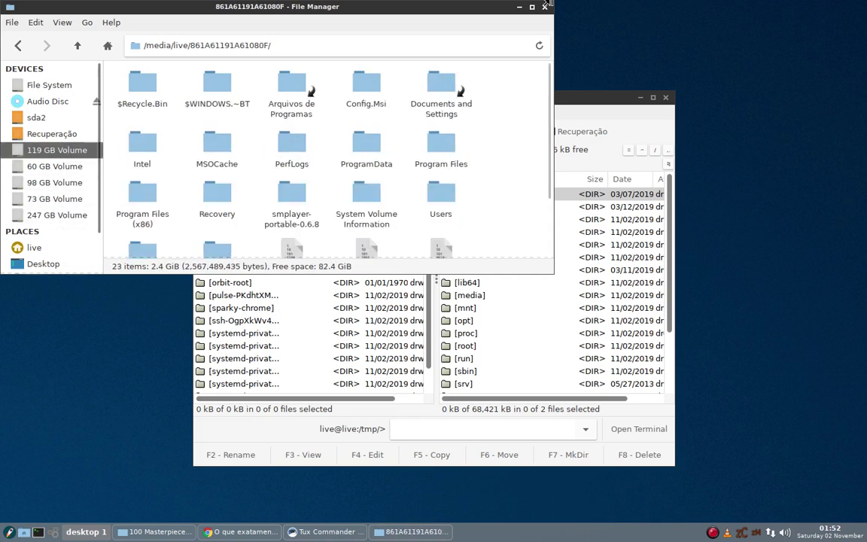
pyautogui.click(544, 7)
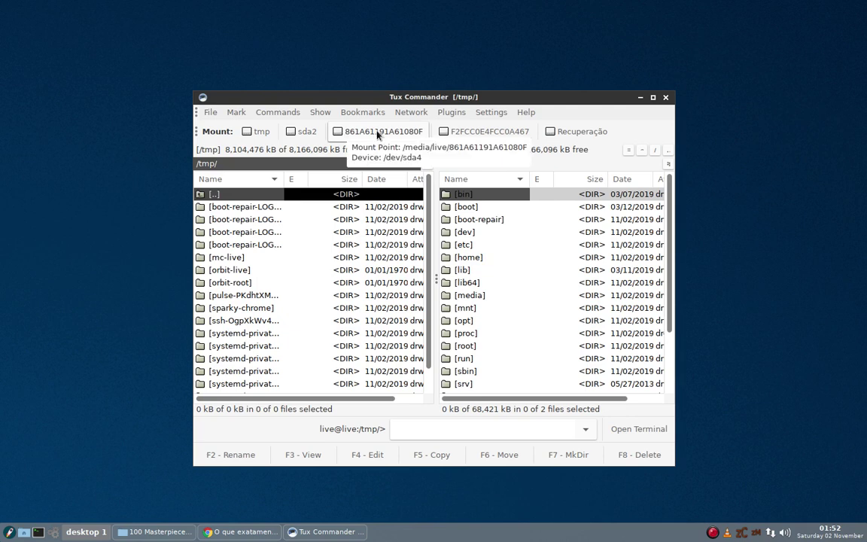
# Browse the 861A61191A61080F, F2FCC0E4FCC0A467 and Recuperação mounts in Tux Commander, ending on tmp
pyautogui.click(339, 132)
pyautogui.click(475, 132)
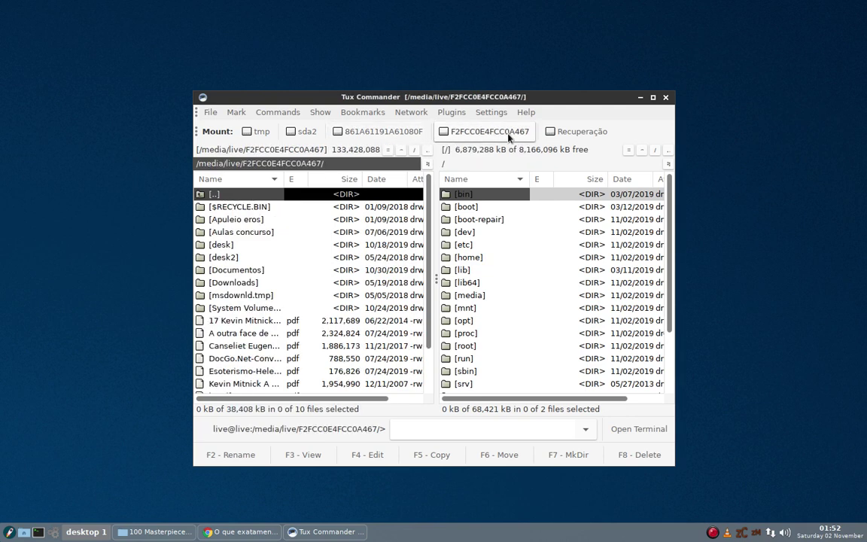
pyautogui.click(566, 135)
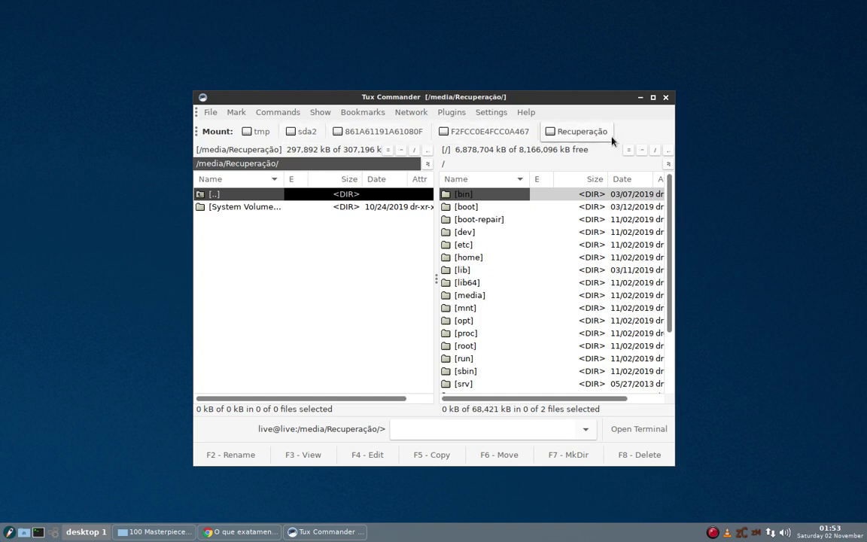
pyautogui.click(258, 131)
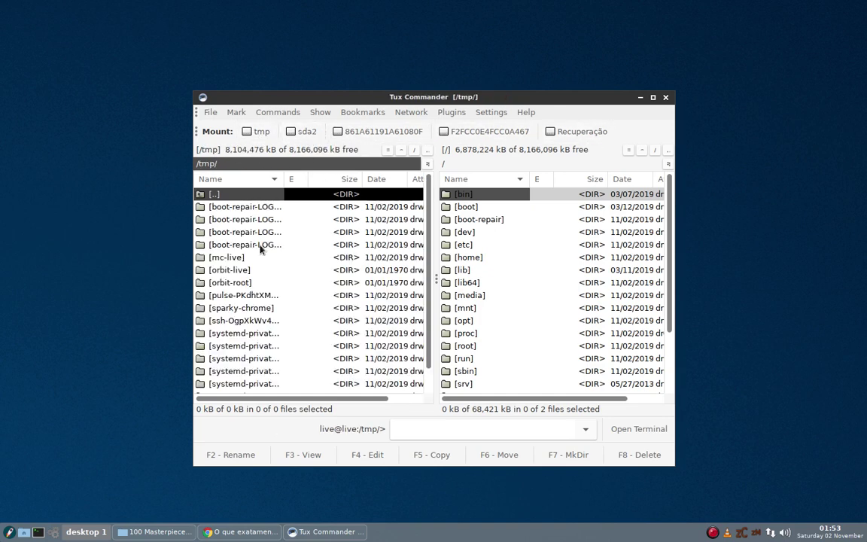
# Look over the available actions for the mc-live folder, dismiss them and select the third boot-repair-LOG folder
pyautogui.rightClick(252, 257)
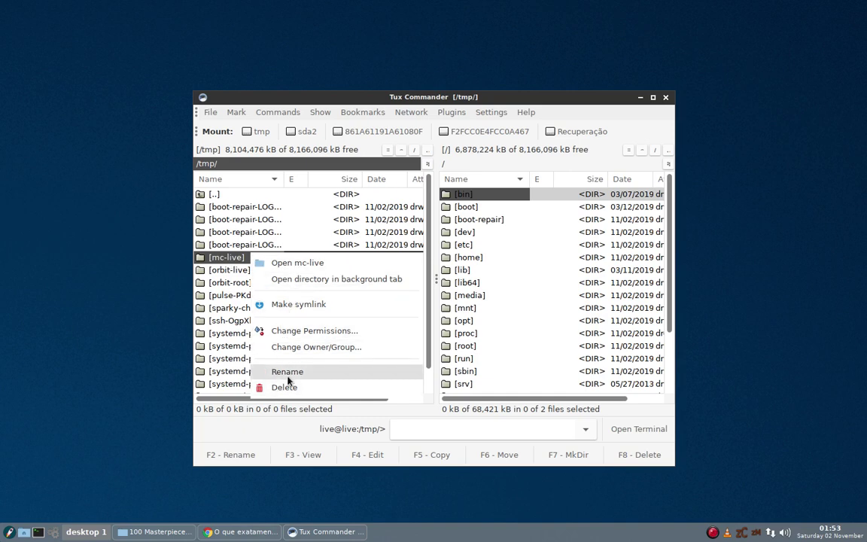
pyautogui.click(210, 260)
pyautogui.click(240, 233)
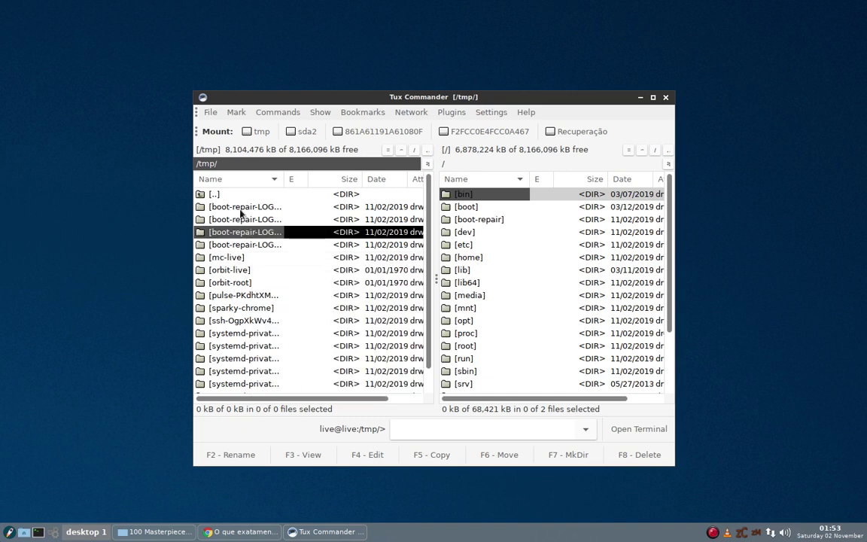
# Look over Tux Commander's commands and settings, view its About information and close the program
pyautogui.click(211, 111)
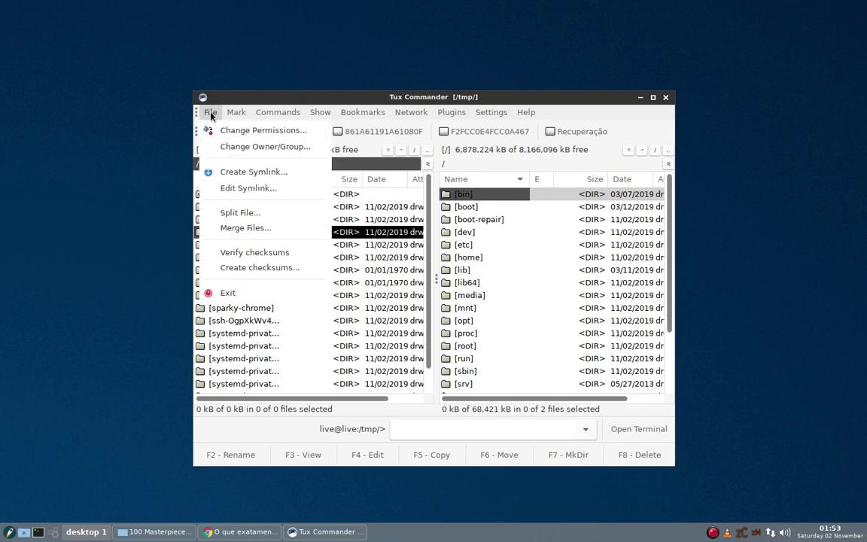
pyautogui.moveTo(293, 114)
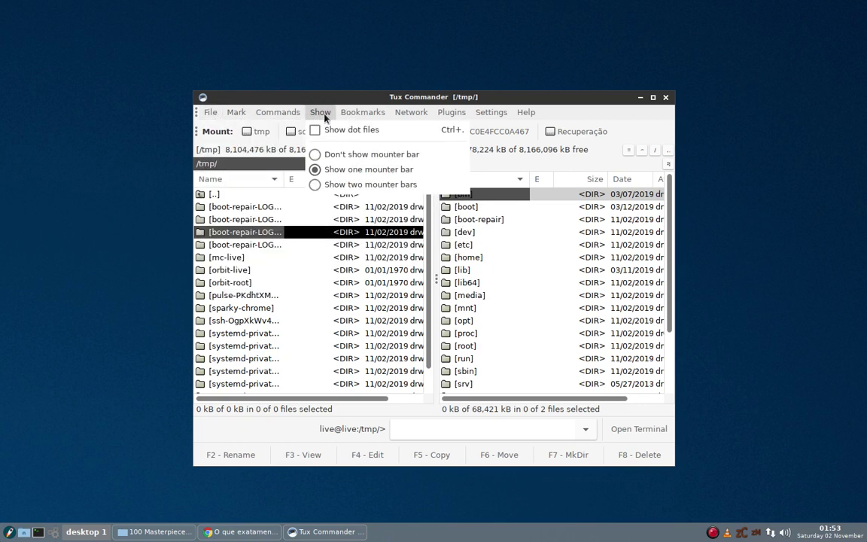
pyautogui.moveTo(448, 113)
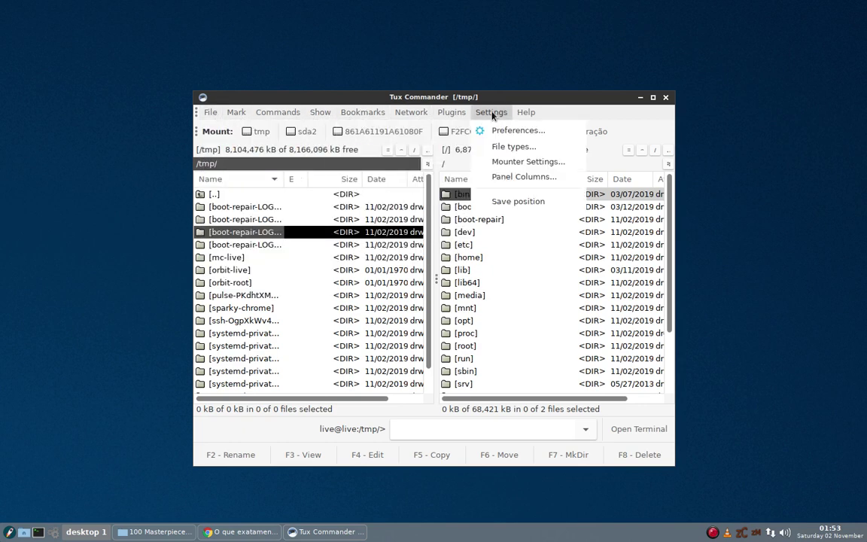
pyautogui.moveTo(540, 114)
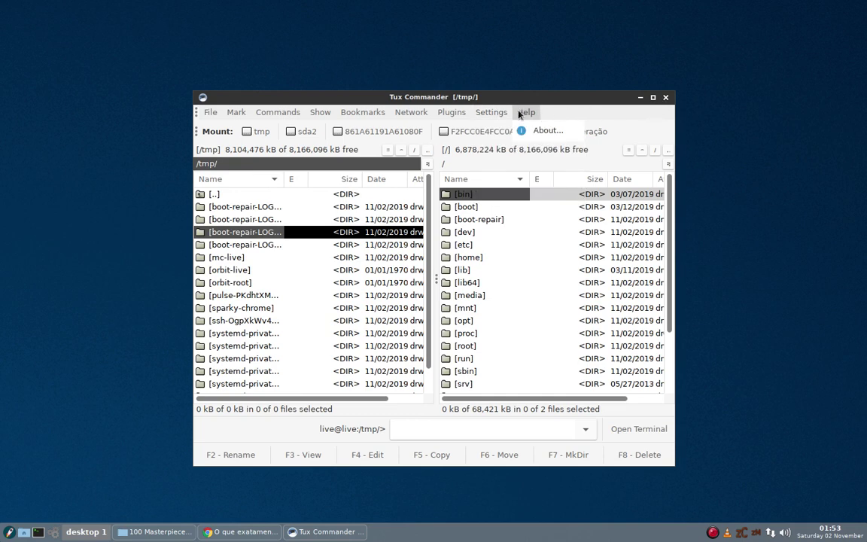
pyautogui.click(525, 112)
pyautogui.click(525, 112)
pyautogui.click(546, 130)
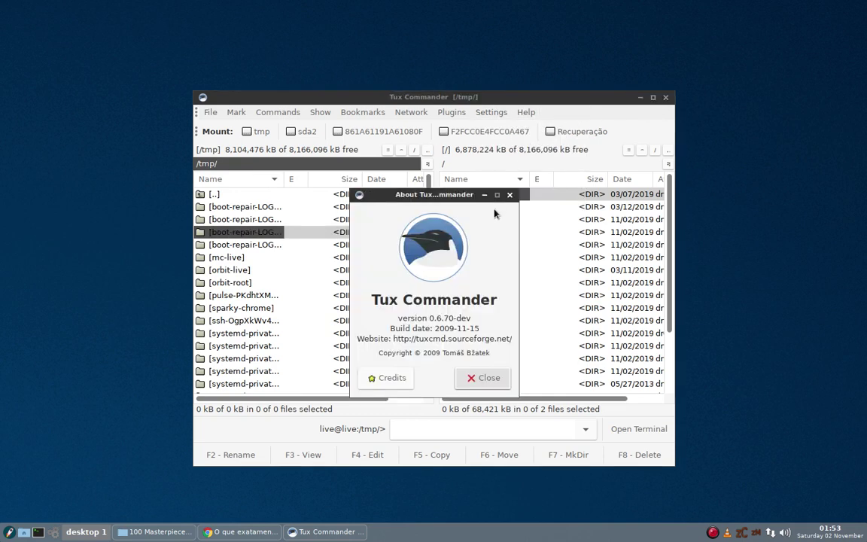
pyautogui.click(510, 194)
pyautogui.click(665, 98)
# Look over the remaining Files rescue tools, including Xarchiver and the root versions, without launching any
pyautogui.rightClick(418, 130)
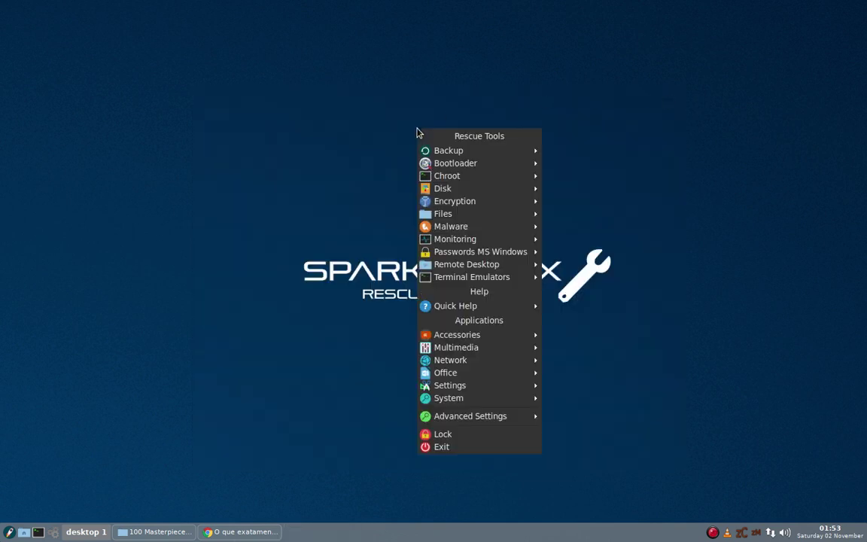
pyautogui.moveTo(451, 214)
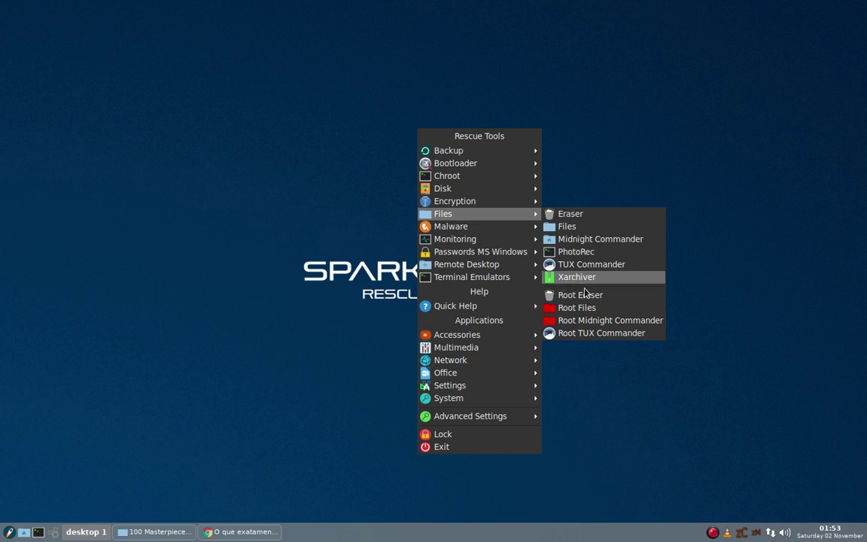
pyautogui.click(316, 226)
pyautogui.rightClick(328, 144)
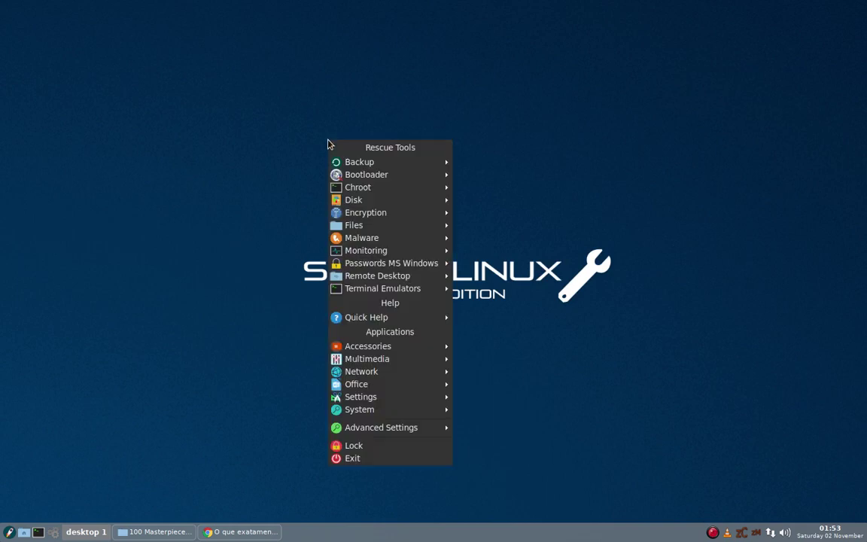
pyautogui.click(583, 160)
# Pause the running screen recording
pyautogui.rightClick(713, 532)
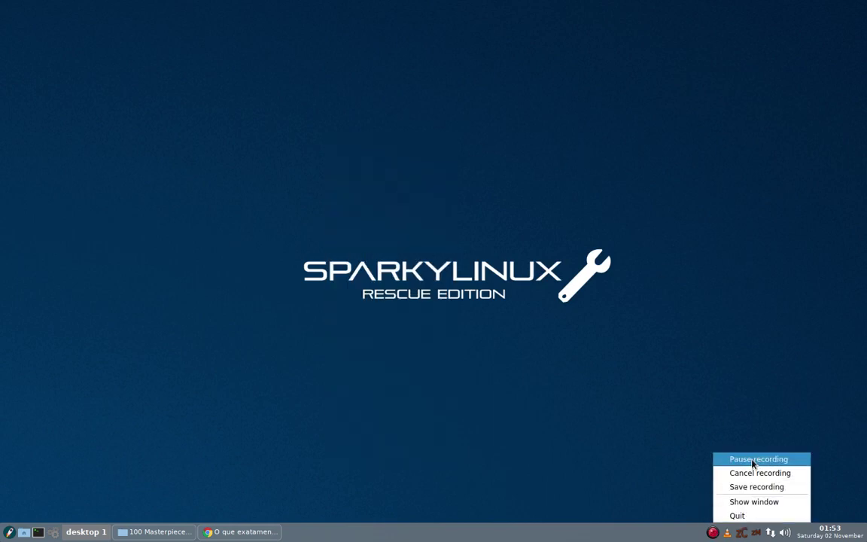
pyautogui.click(768, 465)
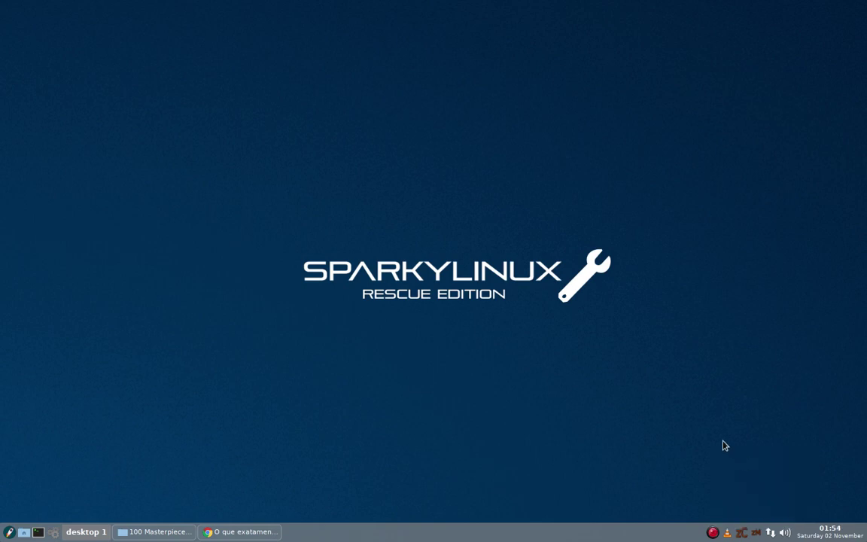
# Launch ClamTK from the Malware rescue tools, look over its configuration, history, update and analysis options, and quit it
pyautogui.rightClick(607, 121)
pyautogui.moveTo(633, 241)
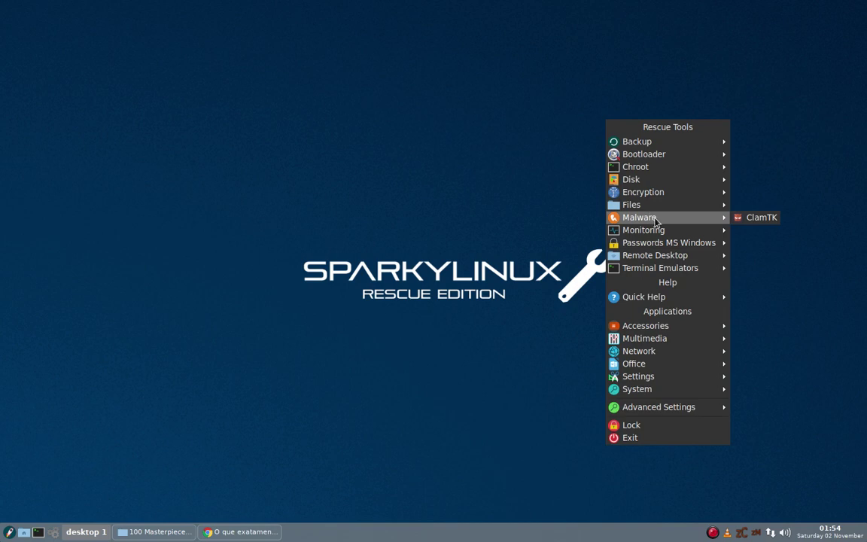
pyautogui.moveTo(655, 208)
pyautogui.click(766, 223)
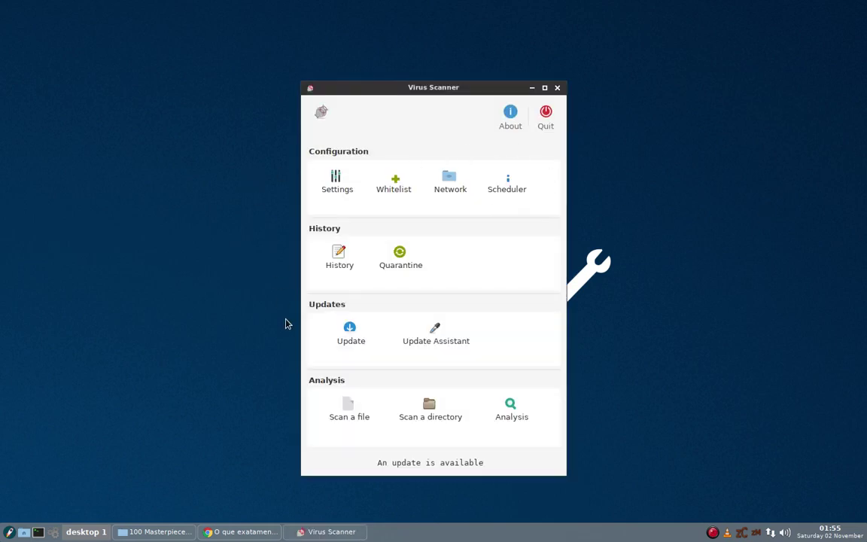
pyautogui.click(547, 120)
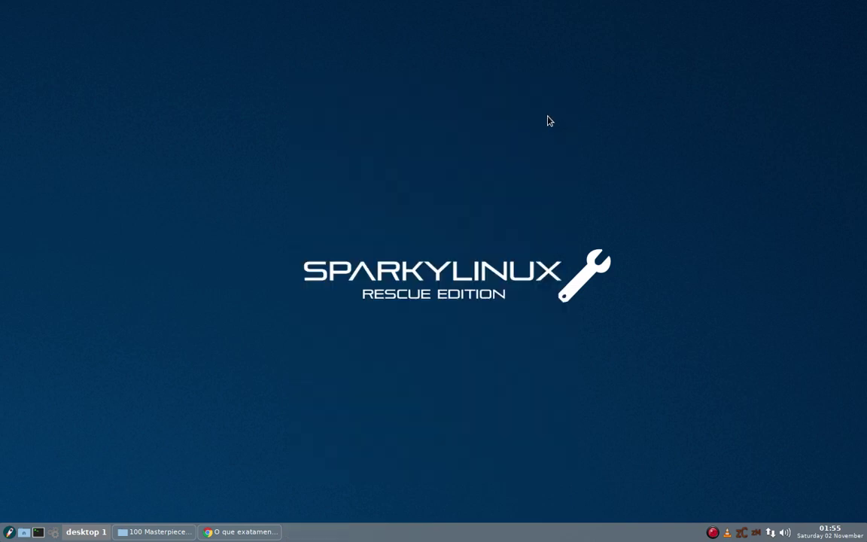
# Launch htop, nmon, Task Manager and top one after another from the Monitoring rescue tools
pyautogui.rightClick(526, 182)
pyautogui.moveTo(563, 288)
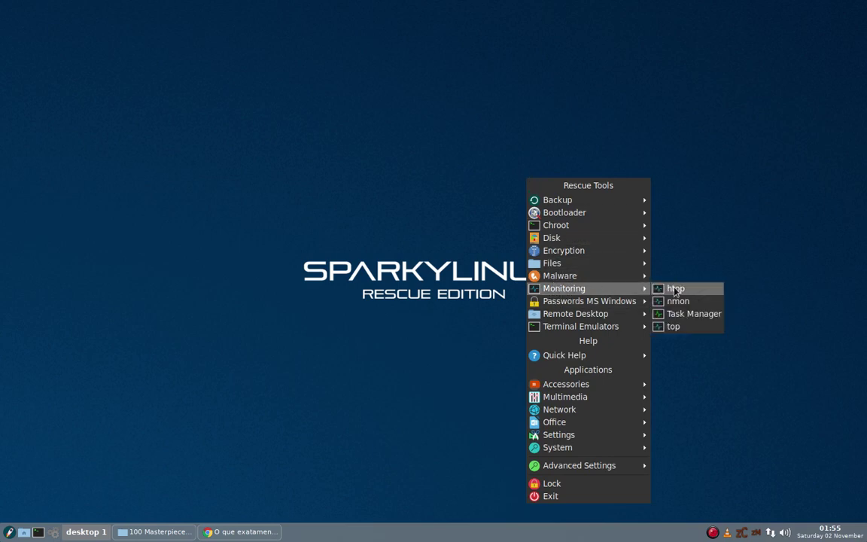
pyautogui.click(660, 290)
pyautogui.rightClick(671, 84)
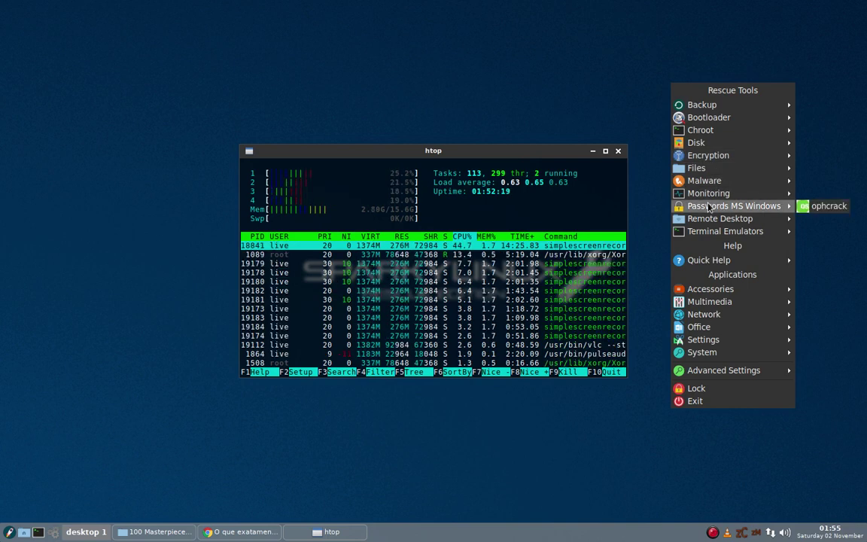
pyautogui.moveTo(708, 194)
pyautogui.click(638, 206)
pyautogui.rightClick(671, 217)
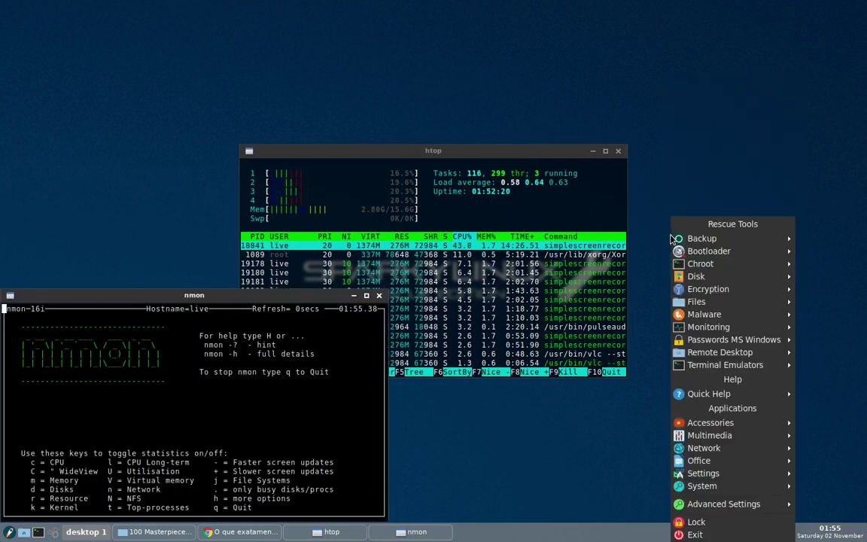
pyautogui.moveTo(679, 333)
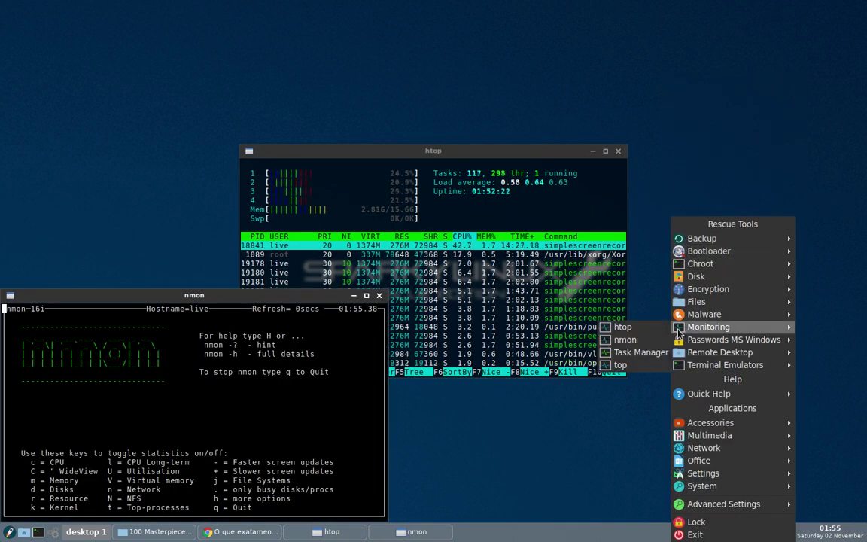
pyautogui.click(640, 352)
pyautogui.rightClick(708, 155)
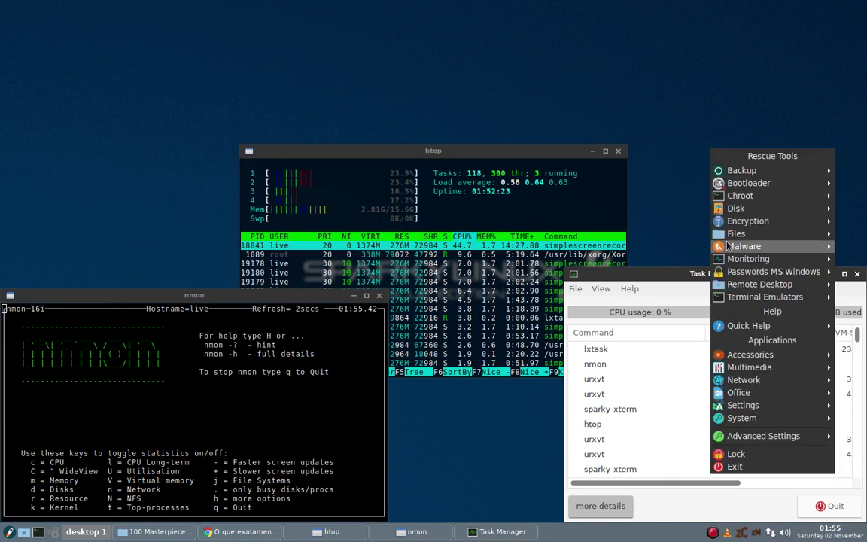
pyautogui.moveTo(719, 259)
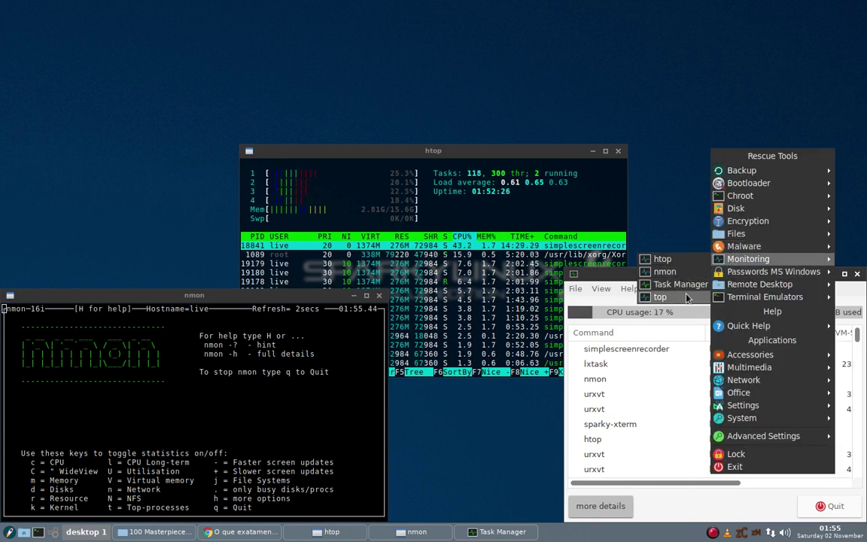
pyautogui.click(661, 297)
# Arrange the htop, Task Manager and nmon windows so all four monitors can be seen side by side
pyautogui.moveTo(503, 150); pyautogui.dragTo(715, 6)
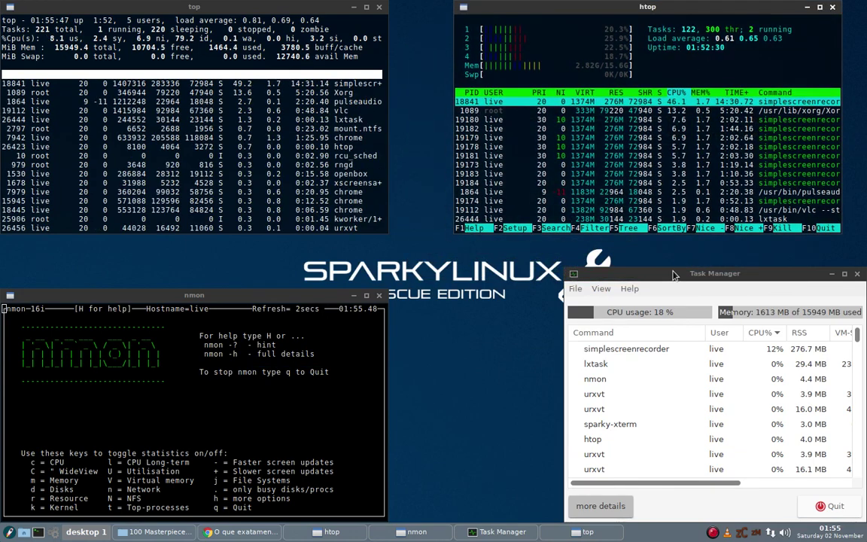
pyautogui.moveTo(651, 274); pyautogui.dragTo(622, 254)
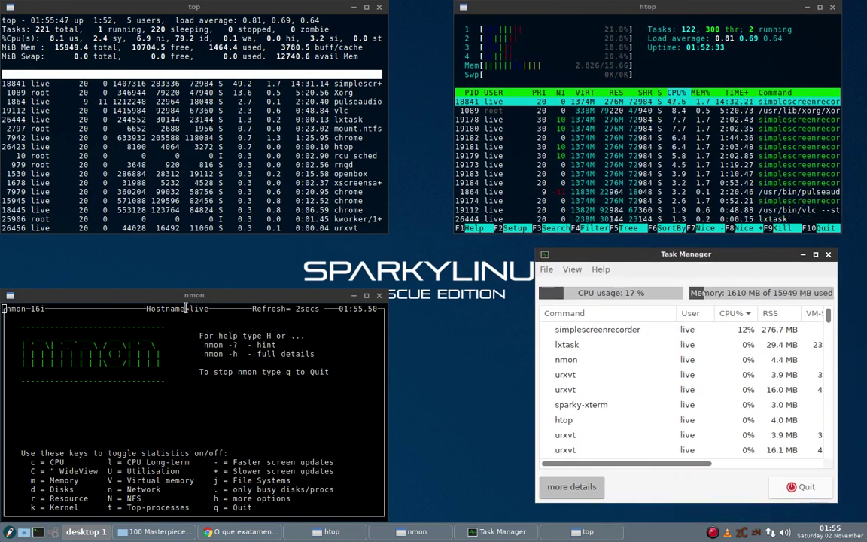
pyautogui.moveTo(213, 296); pyautogui.dragTo(249, 279)
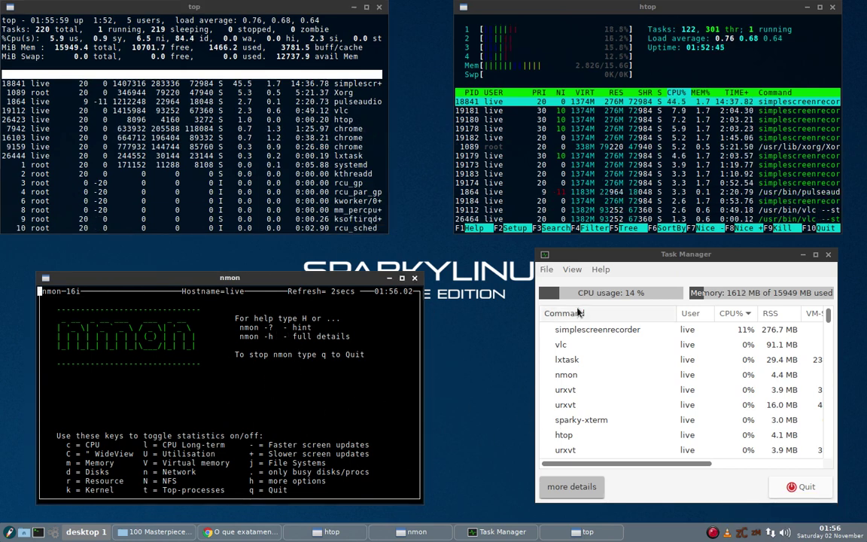
# Examine the processes in htop and Task Manager, and view the actions available for the vlc process without applying any
pyautogui.click(615, 156)
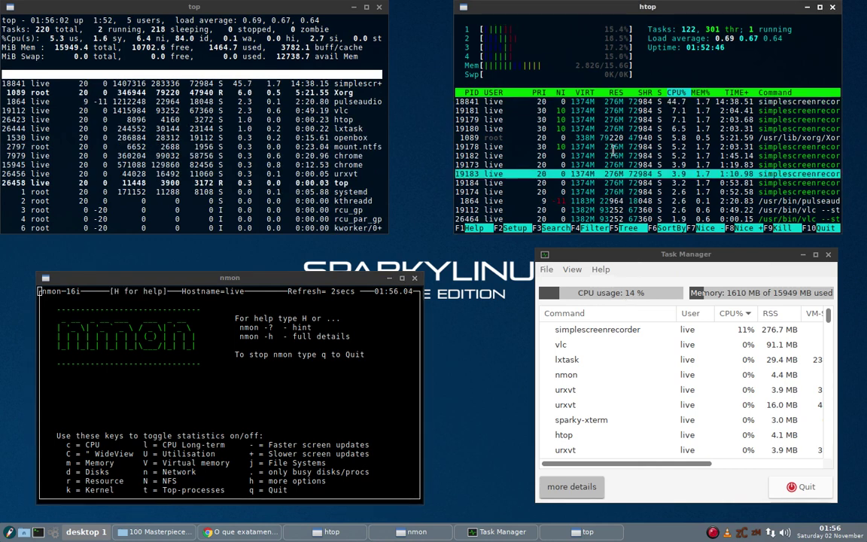
pyautogui.scroll(1, 556, 150)
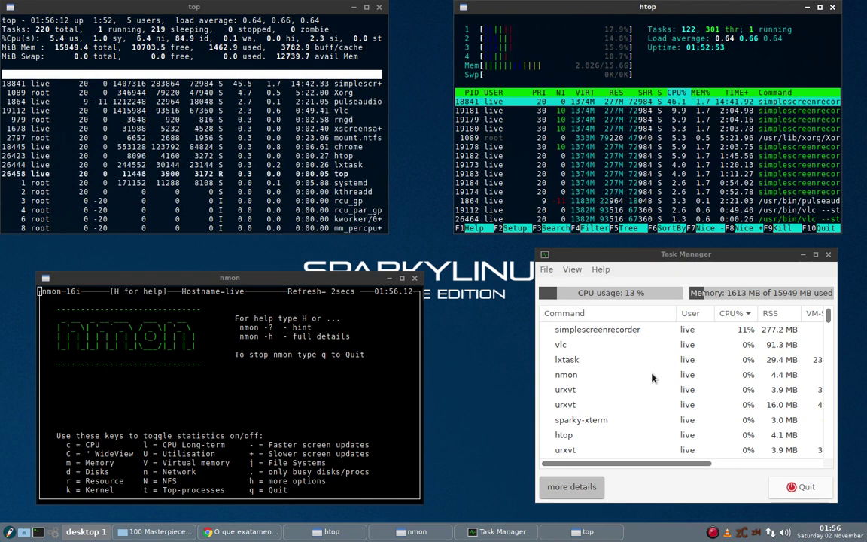
pyautogui.click(595, 374)
pyautogui.click(578, 350)
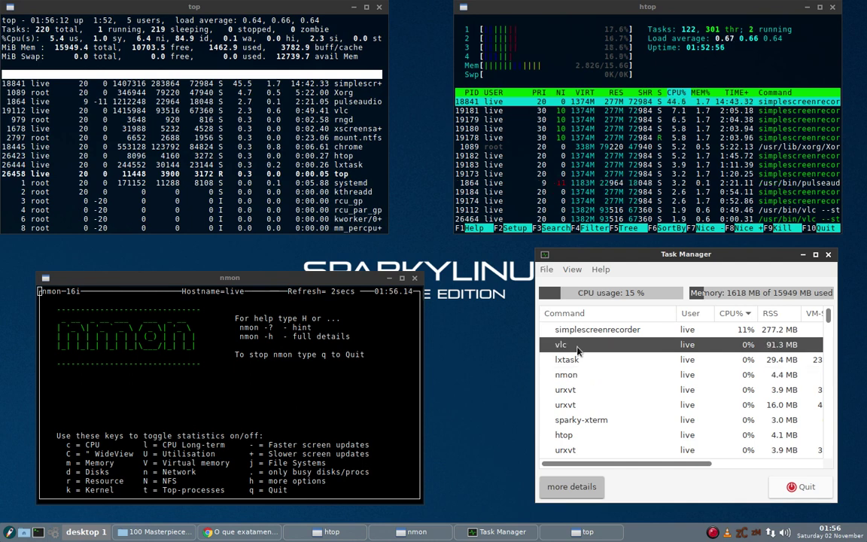
pyautogui.moveTo(676, 258); pyautogui.dragTo(613, 254)
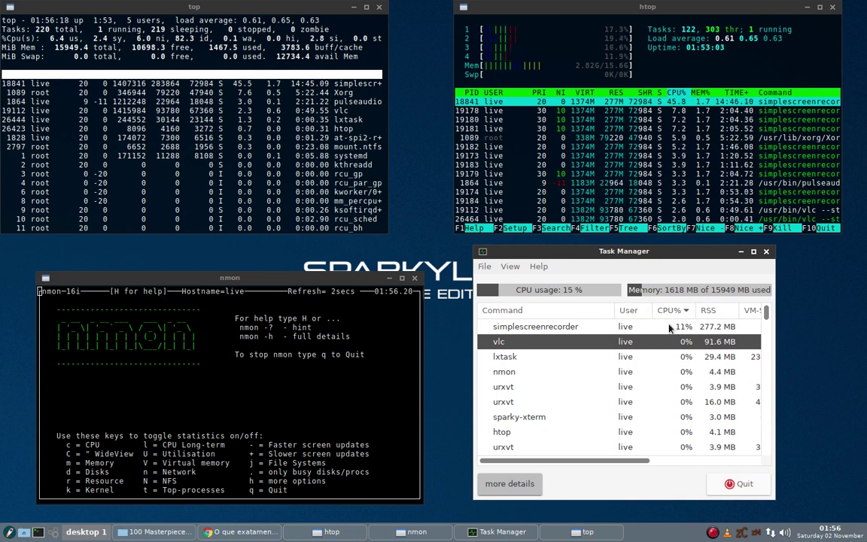
pyautogui.click(580, 146)
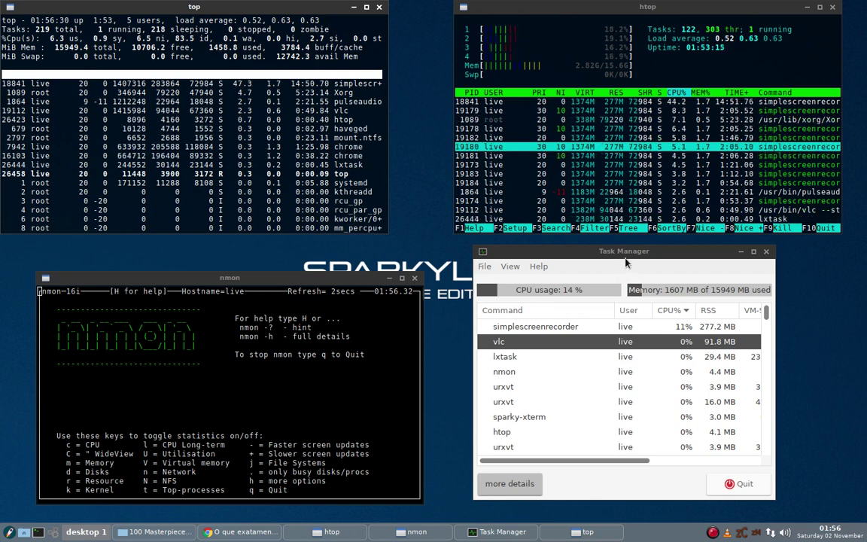
pyautogui.moveTo(624, 254)
pyautogui.mouseDown()
pyautogui.moveTo(726, 313)
pyautogui.moveTo(634, 253)
pyautogui.moveTo(730, 229)
pyautogui.moveTo(650, 280)
pyautogui.moveTo(635, 269)
pyautogui.mouseUp()
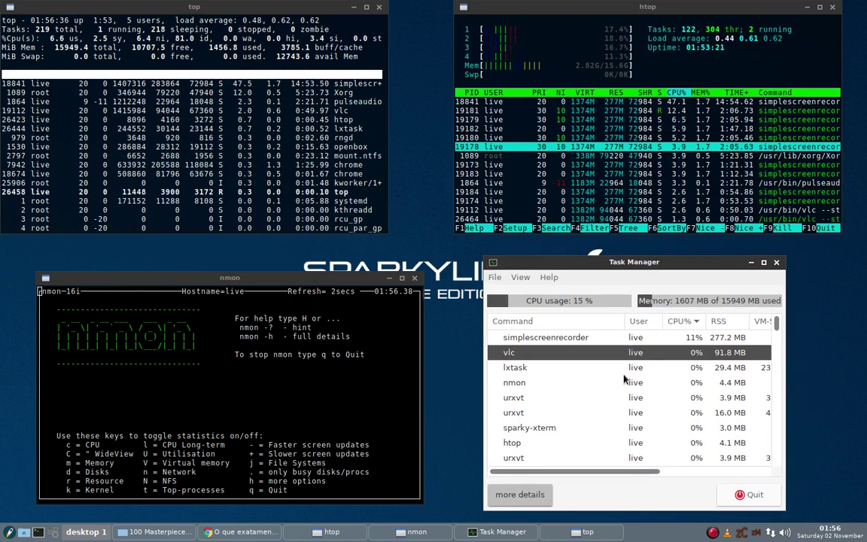
pyautogui.rightClick(511, 356)
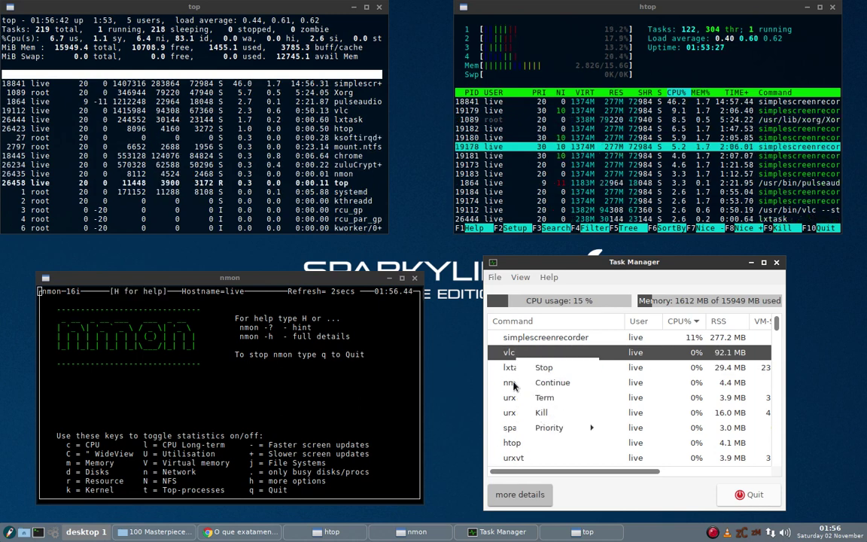
pyautogui.click(564, 444)
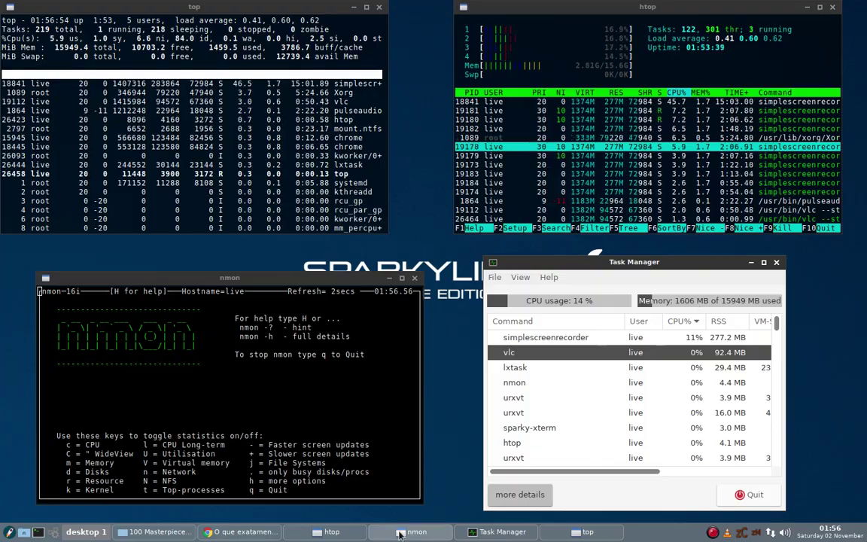
# Show the Chrome window briefly, hide it, and look through Task Manager's process list for the chrome entries
pyautogui.click(225, 533)
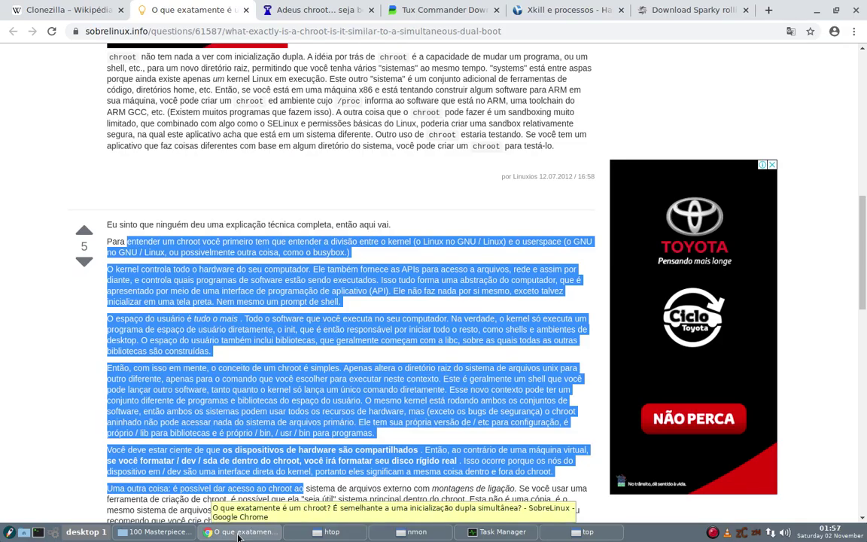
pyautogui.click(238, 533)
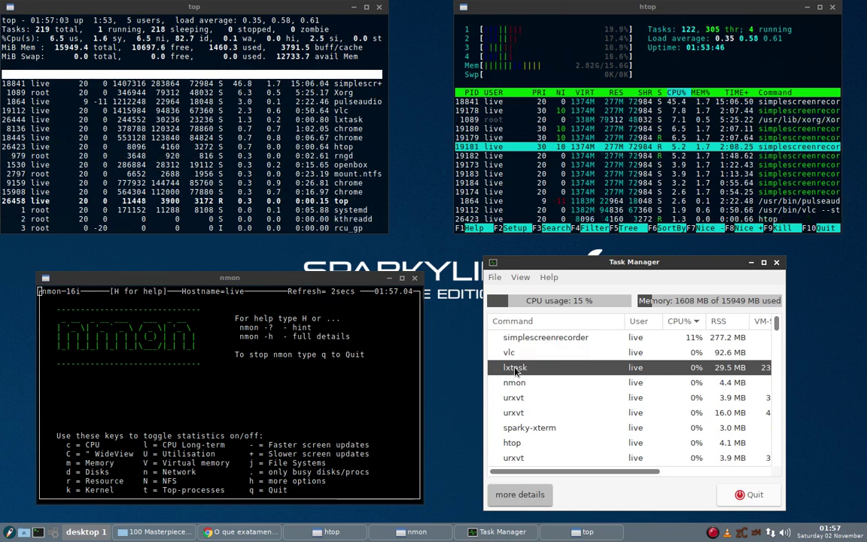
pyautogui.scroll(-3, 516, 372)
pyautogui.scroll(-1, 518, 399)
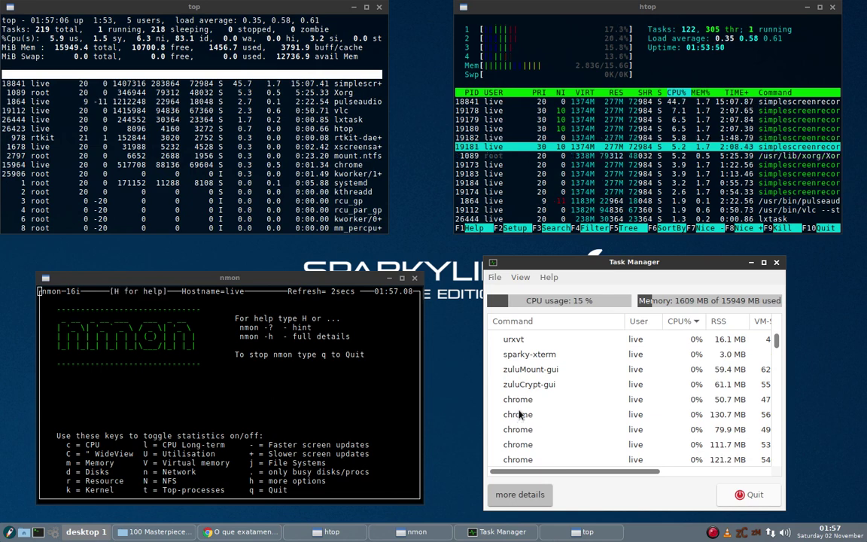
pyautogui.scroll(-1, 518, 440)
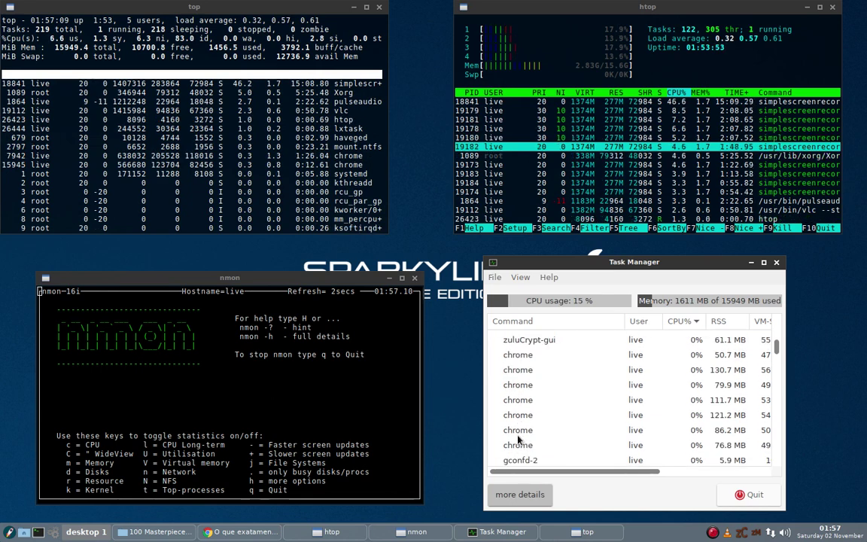
pyautogui.scroll(-1, 519, 441)
pyautogui.scroll(3, 600, 368)
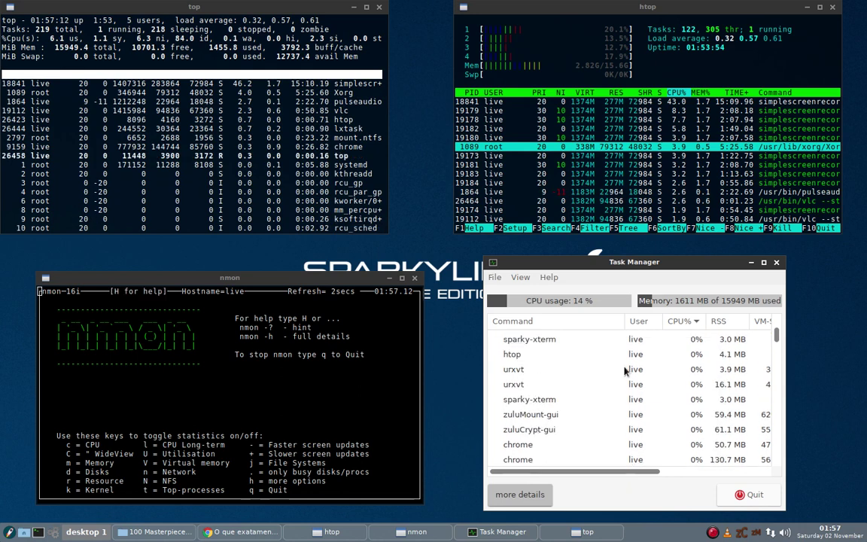
# Close the Task Manager, top, htop and nmon windows
pyautogui.click(776, 262)
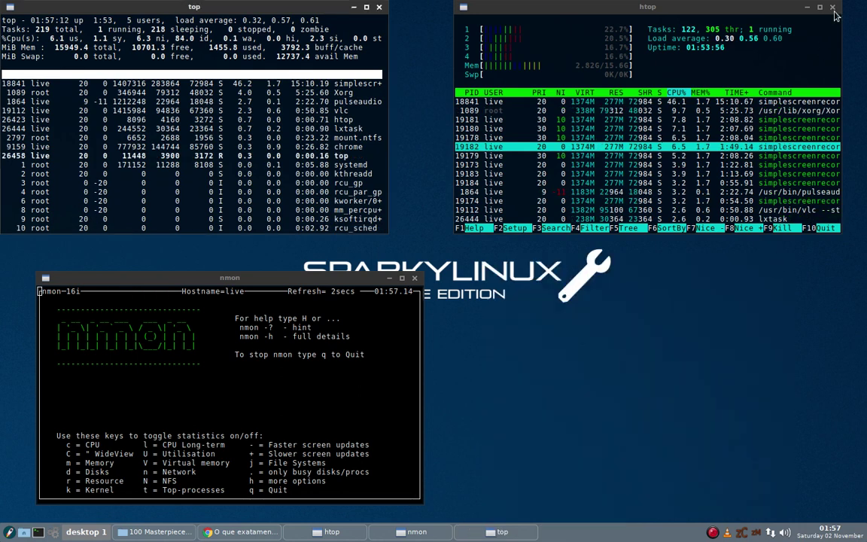
pyautogui.click(380, 8)
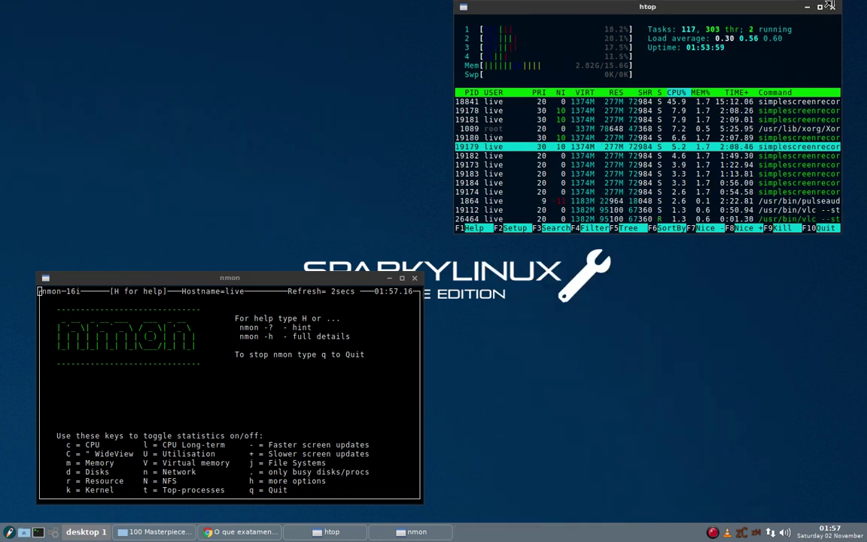
pyautogui.press('q')
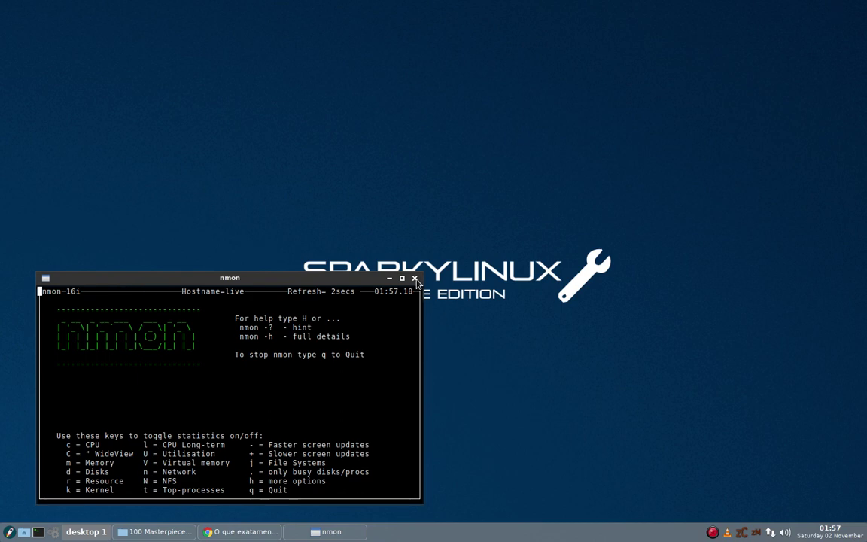
pyautogui.press('q')
# Look at the ophcrack entry among the Passwords MS Windows rescue tools without launching it
pyautogui.rightClick(613, 126)
pyautogui.moveTo(646, 247)
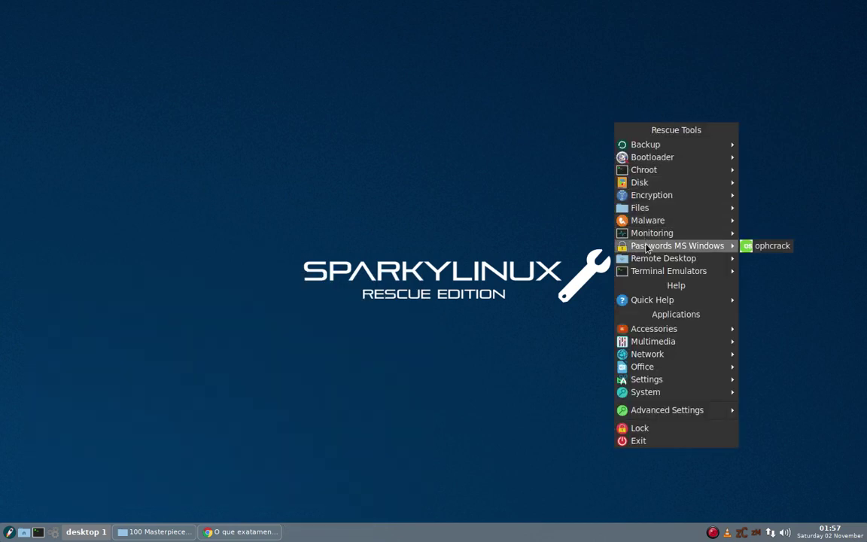
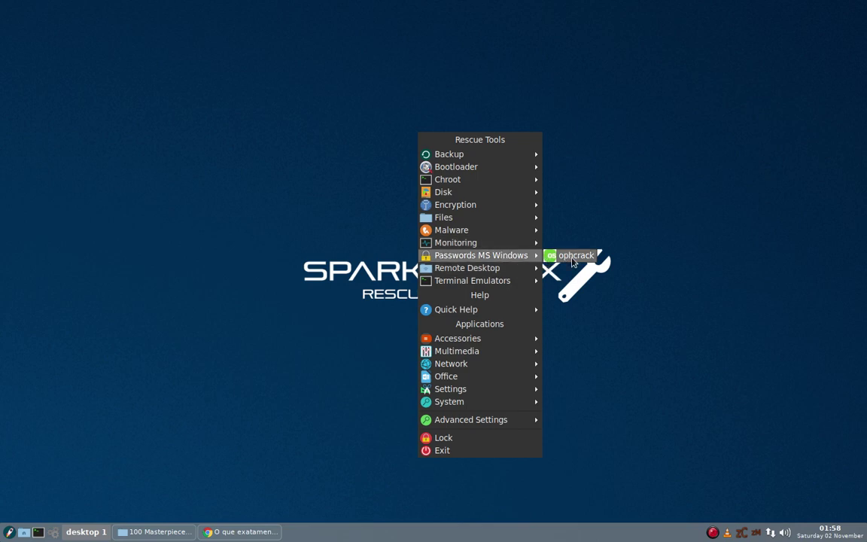
# Launch Gigolo and rdesktop GUI from the Remote Desktop rescue tools and move their windows apart
pyautogui.moveTo(514, 274)
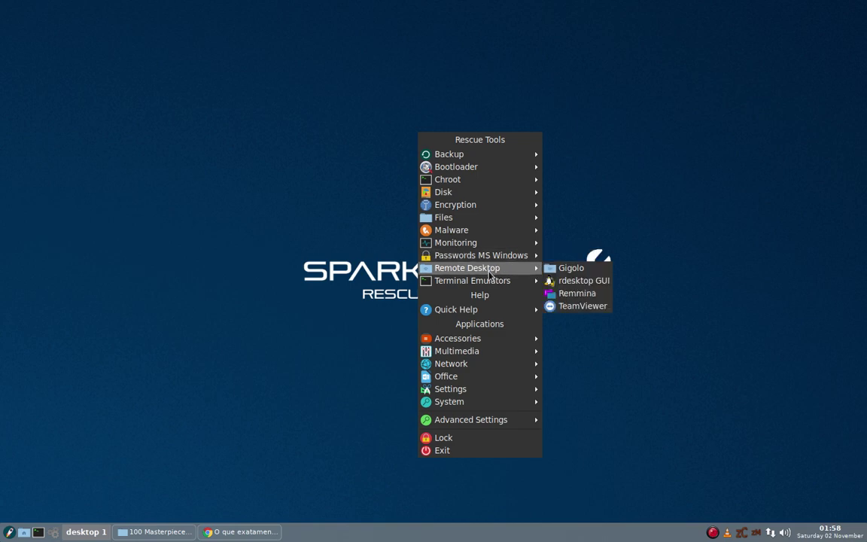
pyautogui.click(550, 269)
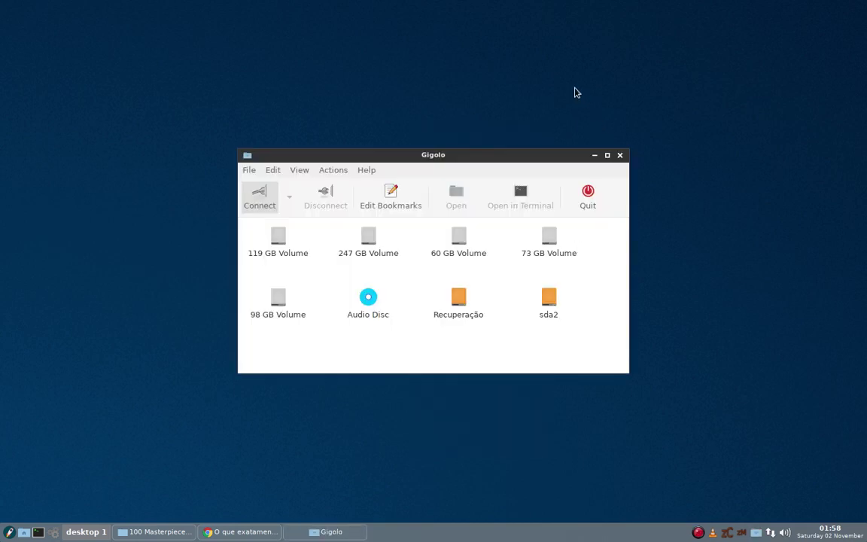
pyautogui.rightClick(529, 78)
pyautogui.moveTo(583, 209)
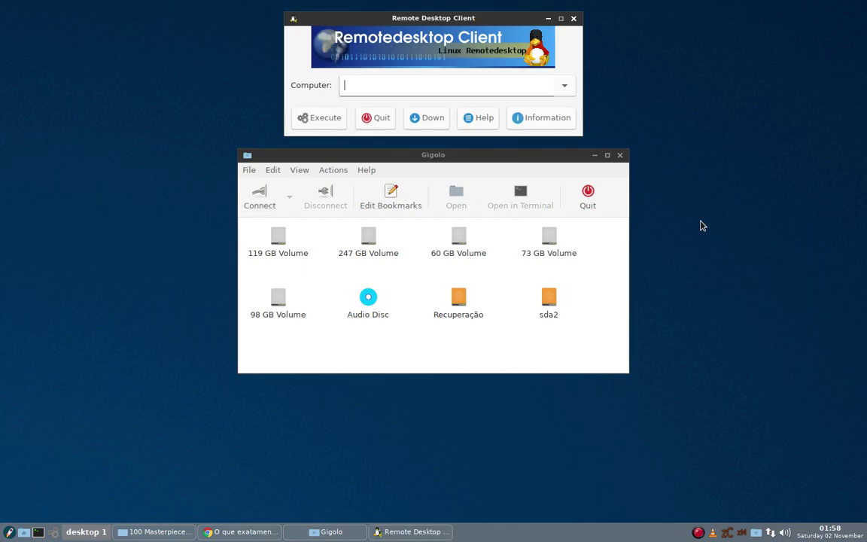
pyautogui.moveTo(466, 158); pyautogui.dragTo(631, 251)
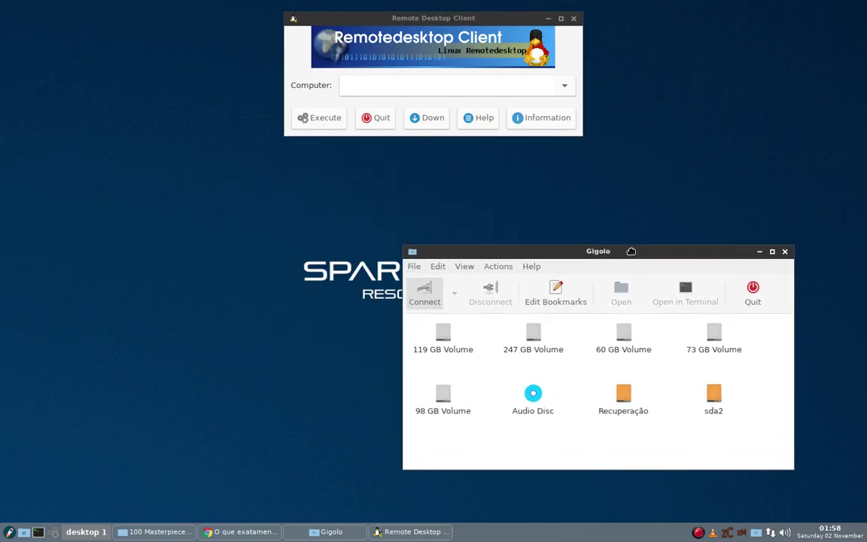
pyautogui.moveTo(464, 23); pyautogui.dragTo(253, 57)
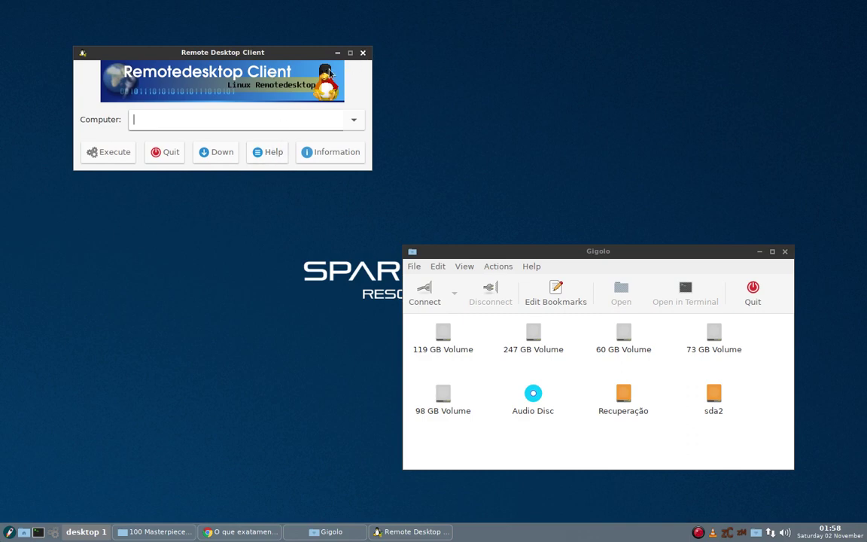
# Launch Remmina from the Remote Desktop rescue tools
pyautogui.rightClick(556, 30)
pyautogui.click(447, 135)
pyautogui.rightClick(553, 72)
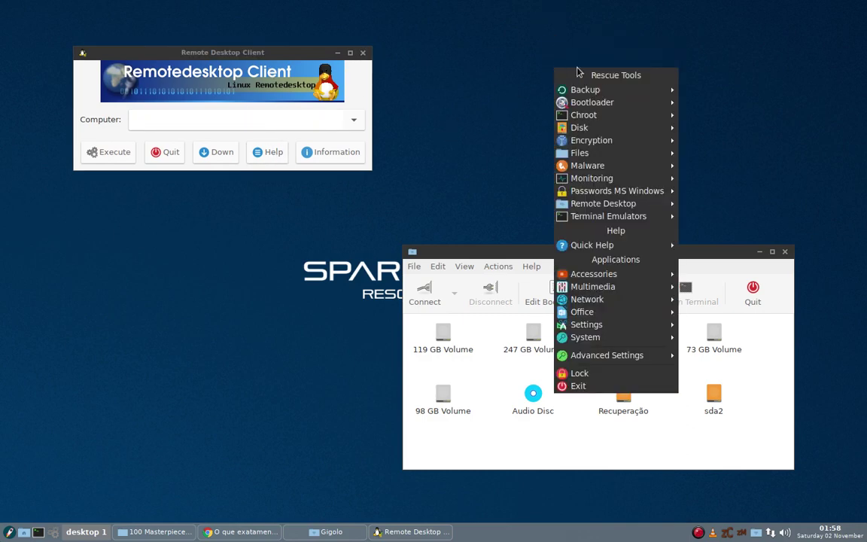
pyautogui.moveTo(613, 206)
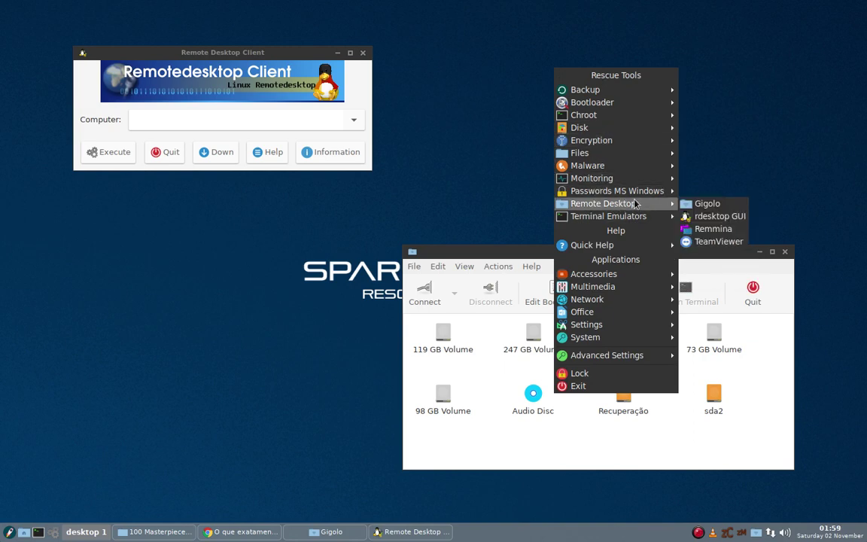
pyautogui.click(712, 228)
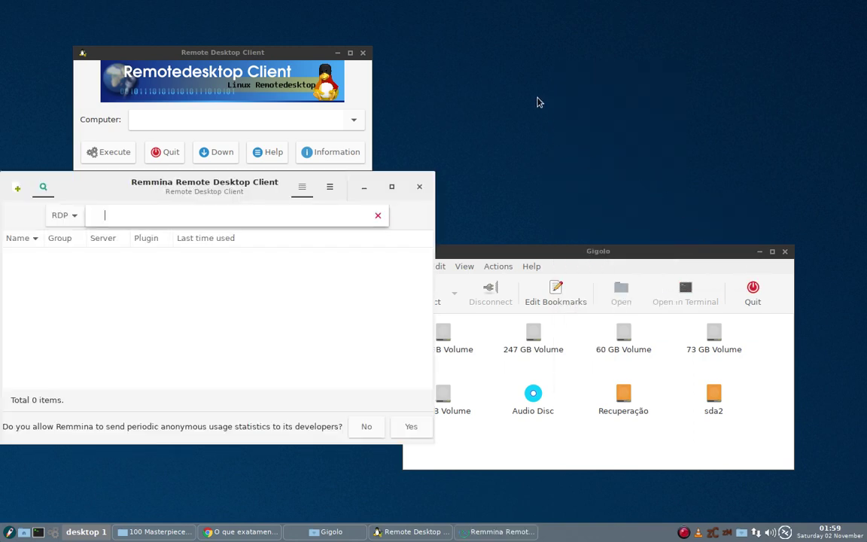
# Launch TeamViewer from the Remote Desktop rescue tools, accept its installation and confirm downloading the required packages
pyautogui.rightClick(536, 84)
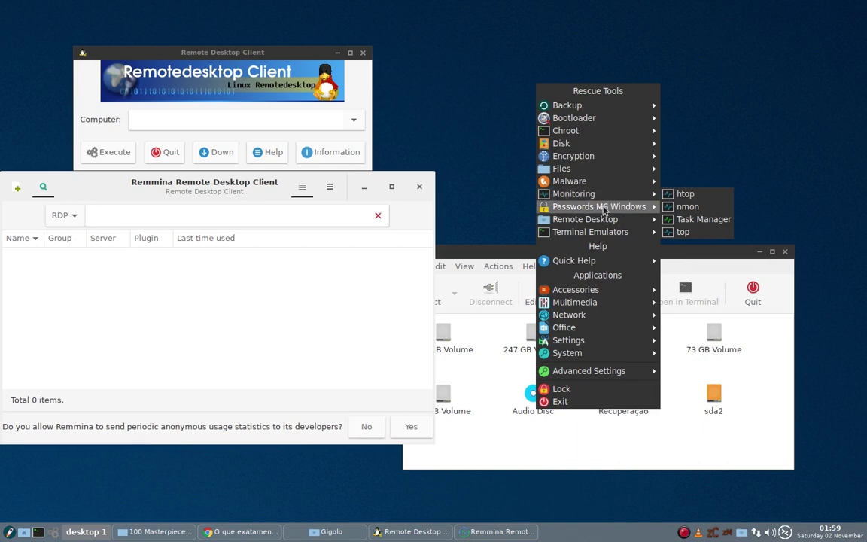
pyautogui.moveTo(611, 221)
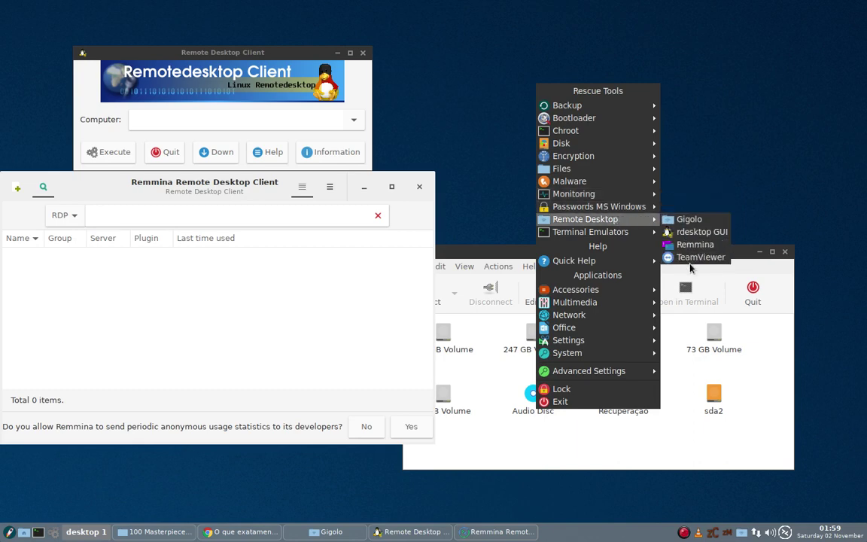
pyautogui.click(682, 257)
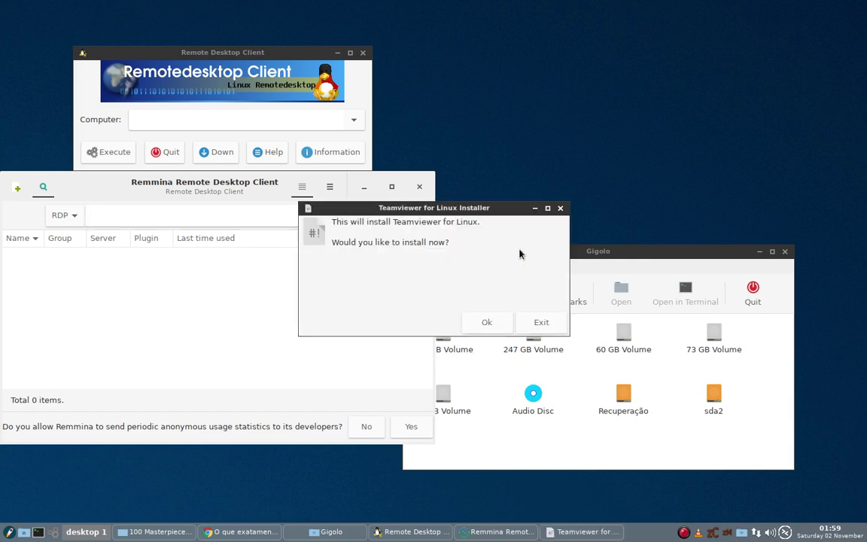
pyautogui.click(488, 329)
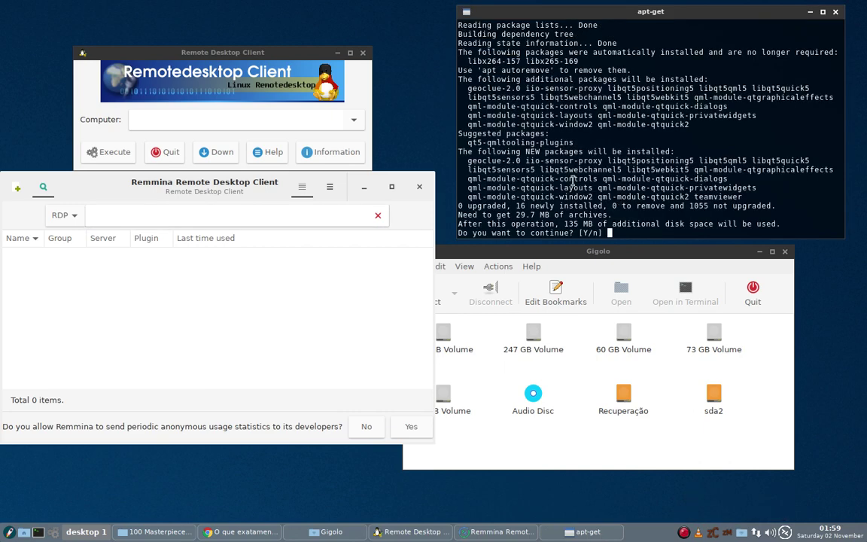
pyautogui.press('Return')
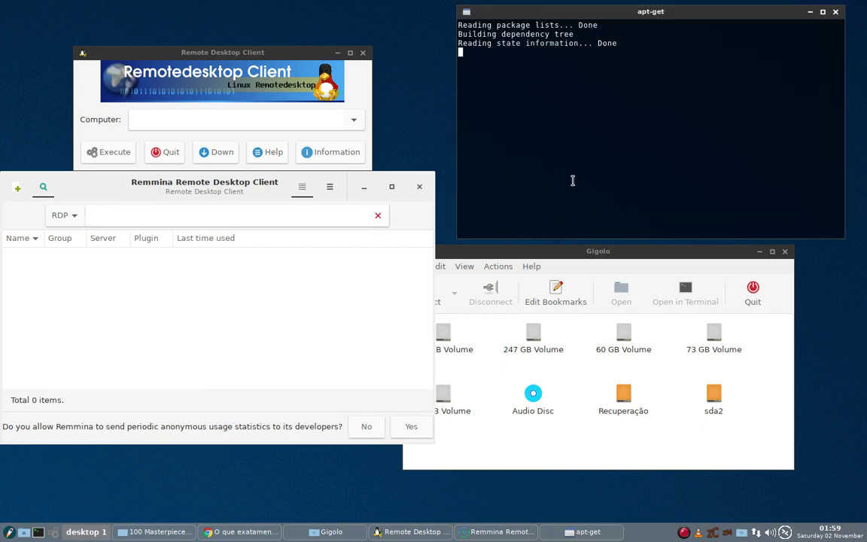
pyautogui.click(539, 356)
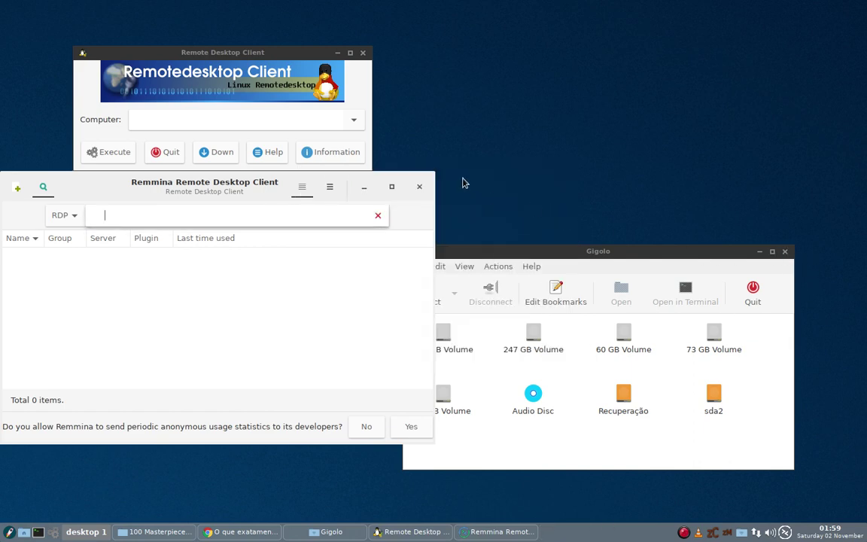
# Close the Remmina, Remote Desktop Client and Gigolo windows
pyautogui.click(420, 186)
pyautogui.click(362, 53)
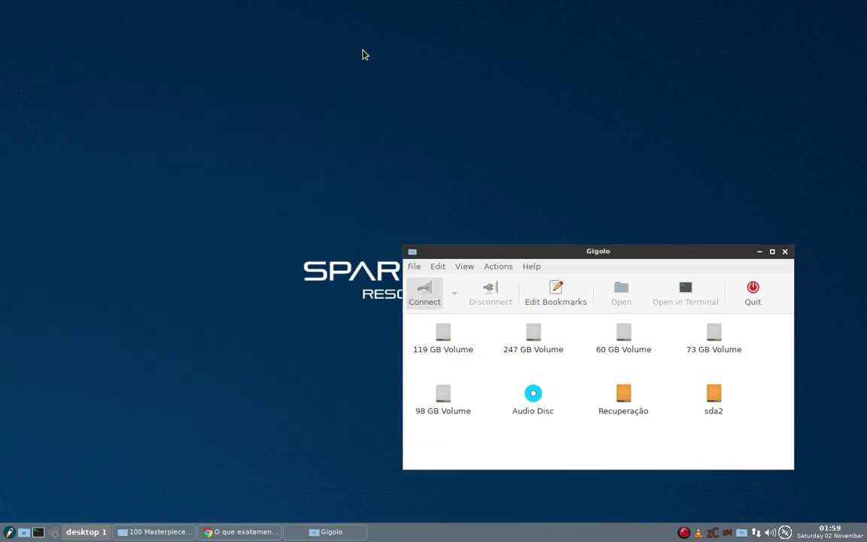
pyautogui.click(784, 251)
# Launch Lxterminal from the Terminal Emulators rescue tools
pyautogui.rightClick(535, 140)
pyautogui.moveTo(602, 167)
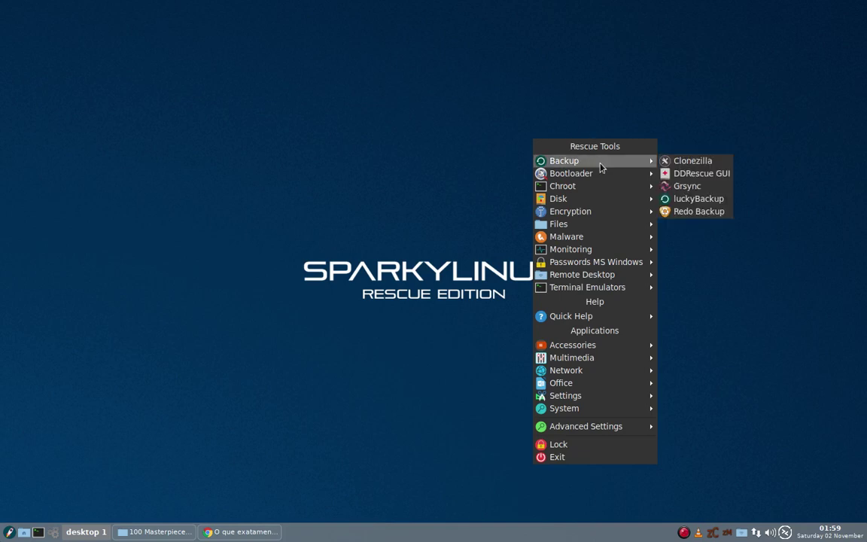
pyautogui.moveTo(575, 250)
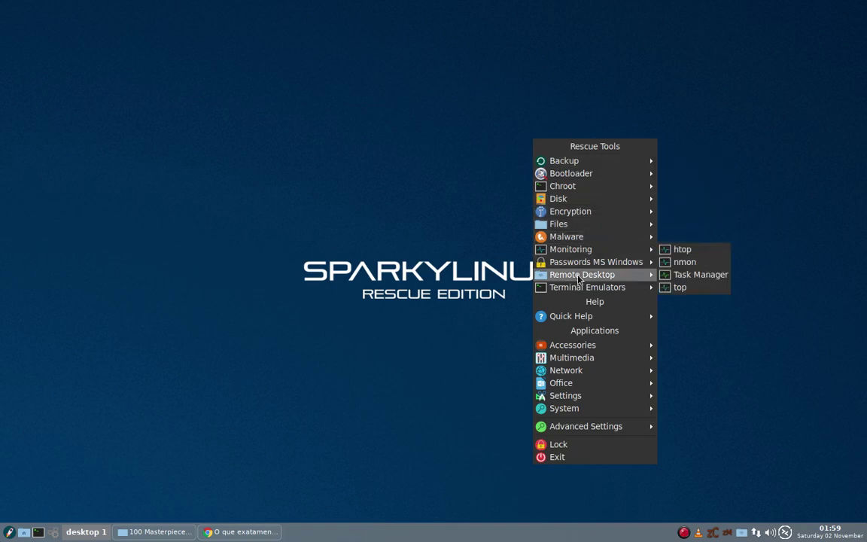
pyautogui.moveTo(576, 289)
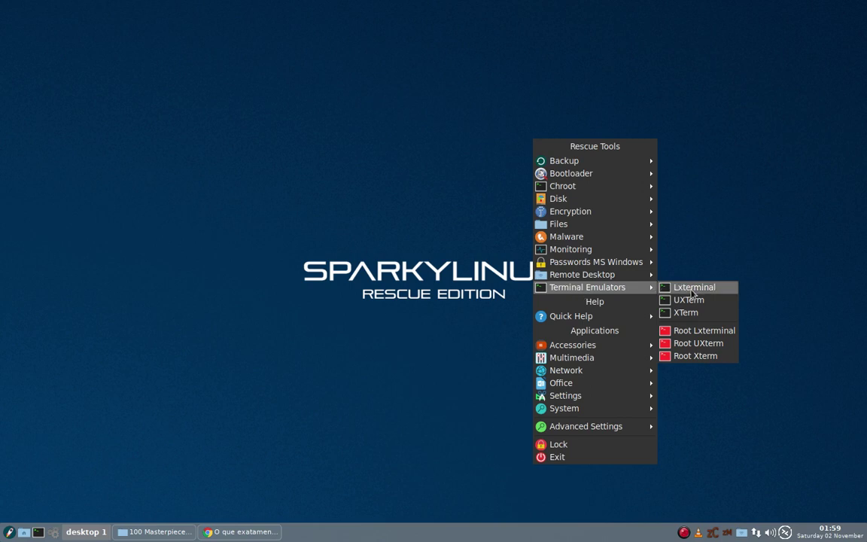
pyautogui.click(689, 287)
# Launch UXTerm and XTerm from the Terminal Emulators rescue tools
pyautogui.rightClick(679, 300)
pyautogui.moveTo(723, 364)
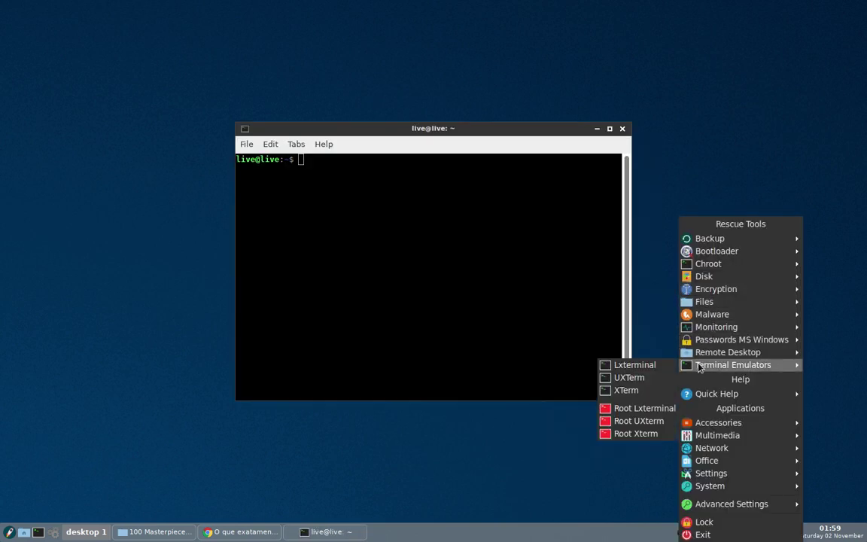
pyautogui.click(636, 376)
pyautogui.rightClick(717, 307)
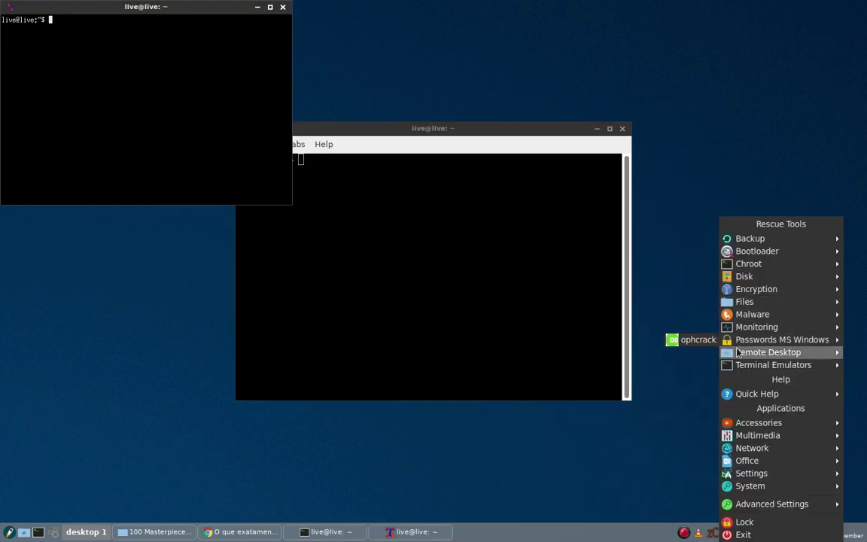
pyautogui.moveTo(753, 365)
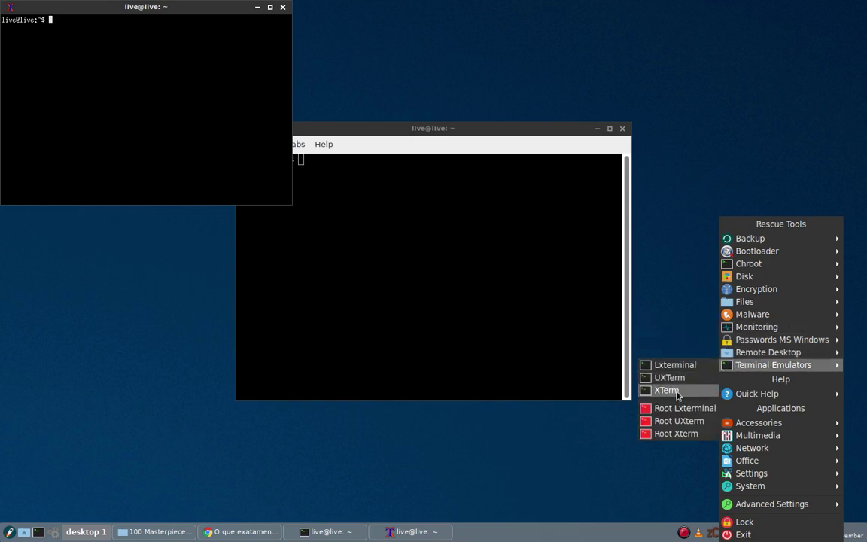
pyautogui.click(649, 389)
# Move the three terminal windows apart so that none of them overlap on the desktop
pyautogui.moveTo(176, 322); pyautogui.dragTo(725, 317)
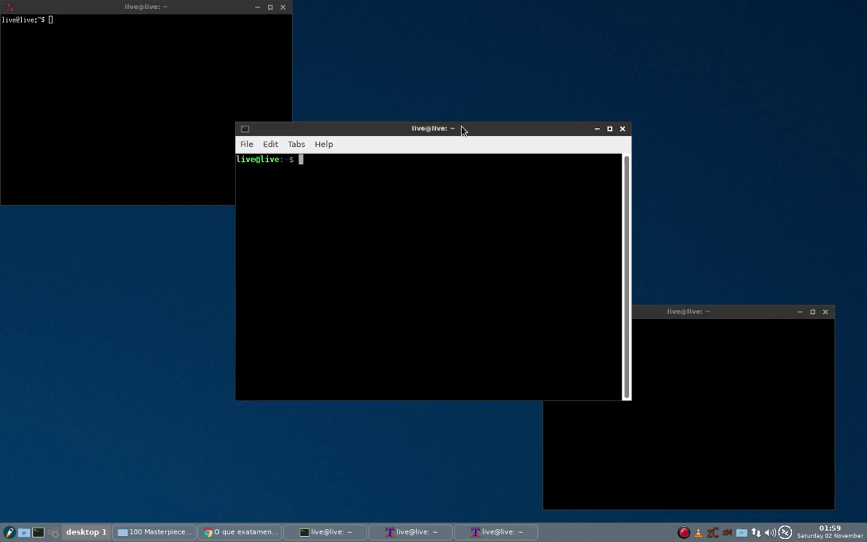
pyautogui.moveTo(462, 129); pyautogui.dragTo(620, 7)
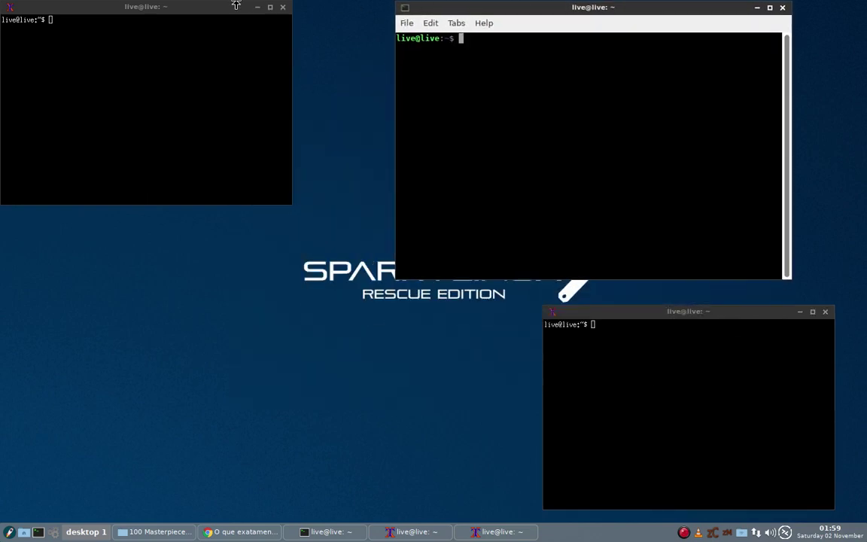
pyautogui.moveTo(212, 6); pyautogui.dragTo(243, 83)
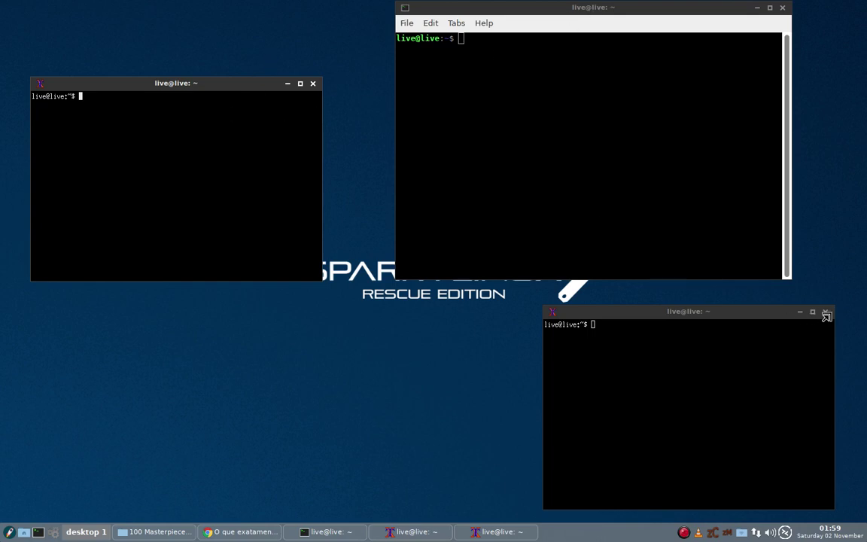
# Look at the root versions of the terminals among the Terminal Emulators without launching any, and dismiss the desktop menu
pyautogui.rightClick(357, 323)
pyautogui.moveTo(421, 364)
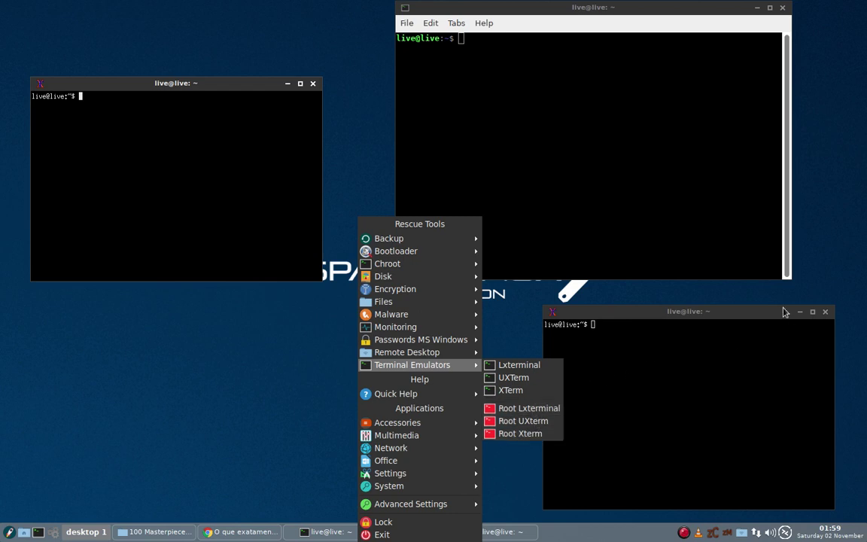
pyautogui.click(707, 331)
# Close the XTerm, Lxterminal and UXTerm windows
pyautogui.click(824, 312)
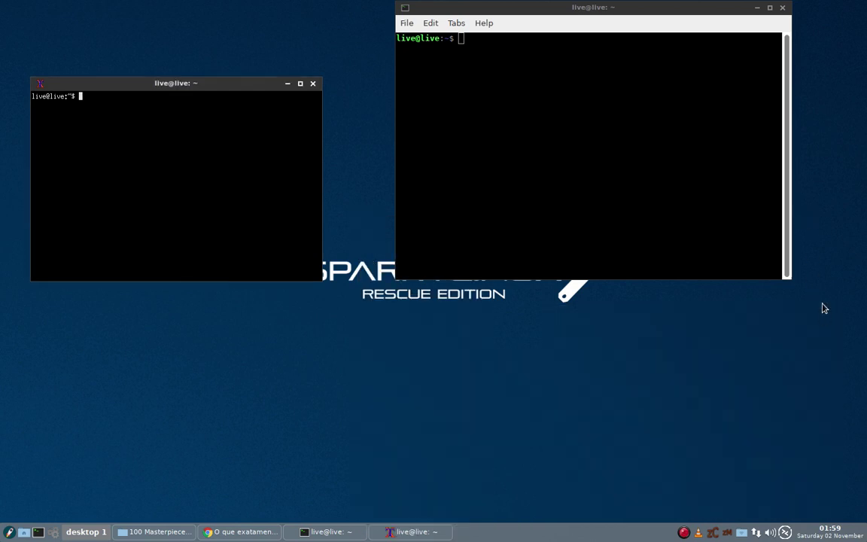
pyautogui.click(782, 8)
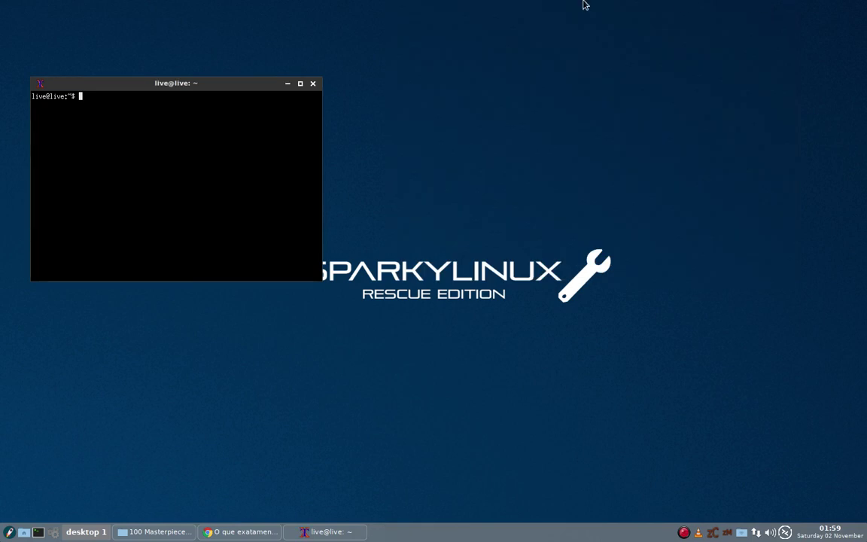
pyautogui.click(312, 83)
# View the DDRescue manual from the Backup Help entries of Quick Help and dismiss it, closing its tab and minimizing the browser
pyautogui.rightClick(539, 132)
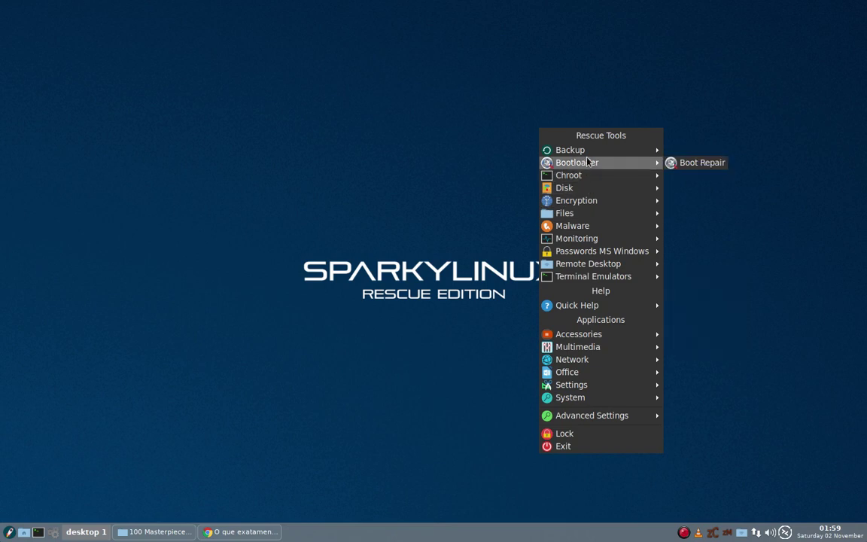
pyautogui.moveTo(574, 191)
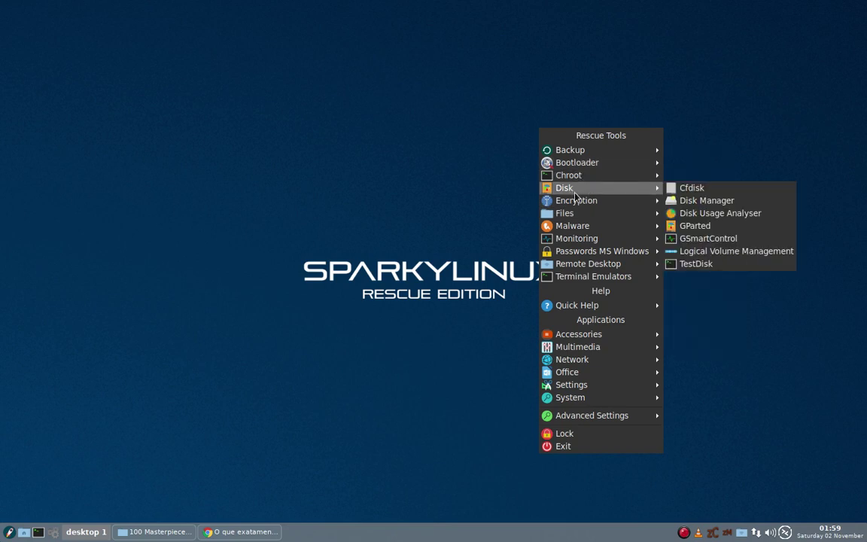
pyautogui.moveTo(580, 305)
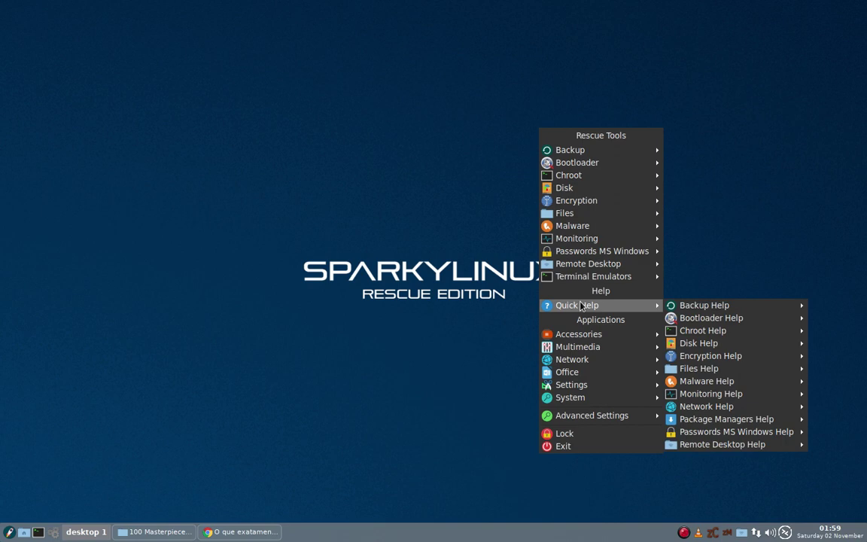
pyautogui.moveTo(698, 313)
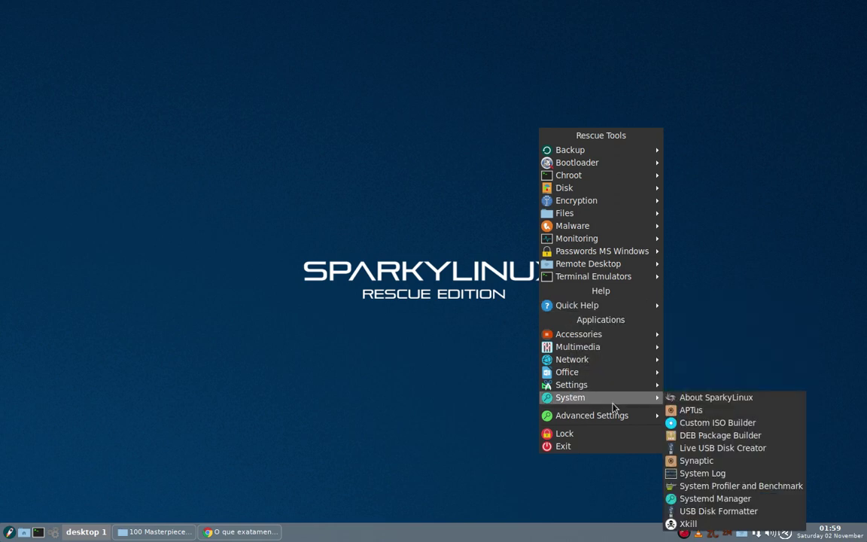
pyautogui.moveTo(633, 305)
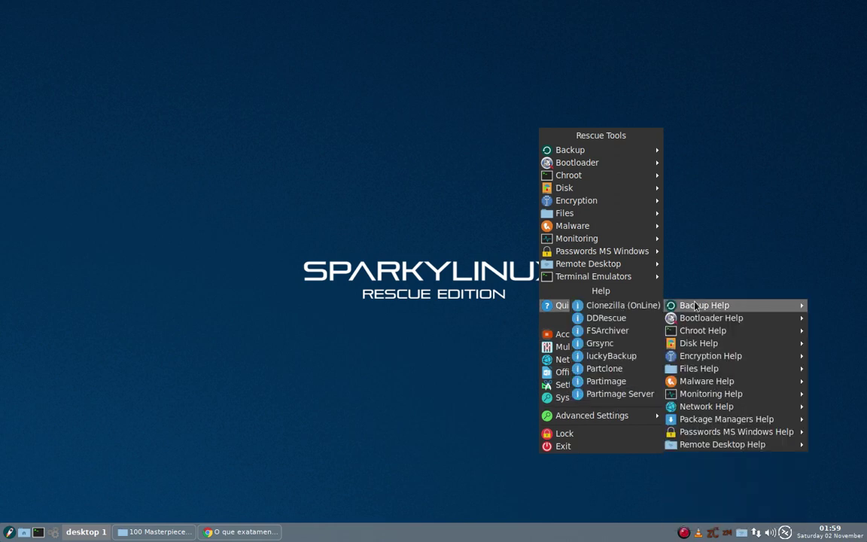
pyautogui.click(606, 318)
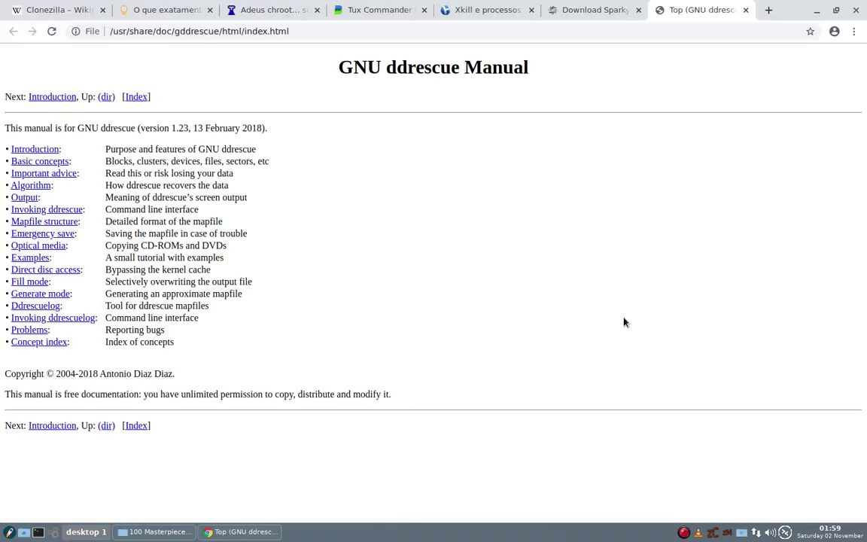
pyautogui.click(743, 10)
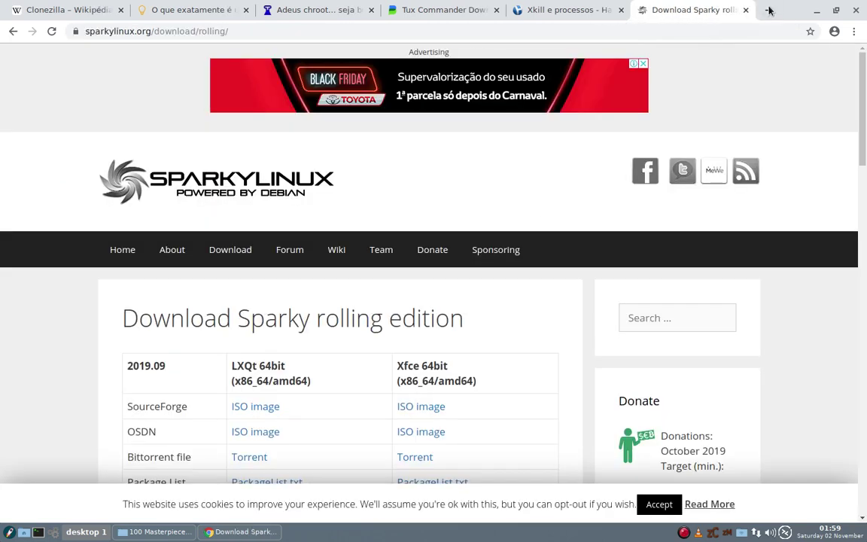
pyautogui.click(815, 10)
# Look through the Quick Help categories, from Backup Help to Remote Desktop Help, without opening any manual
pyautogui.rightClick(580, 189)
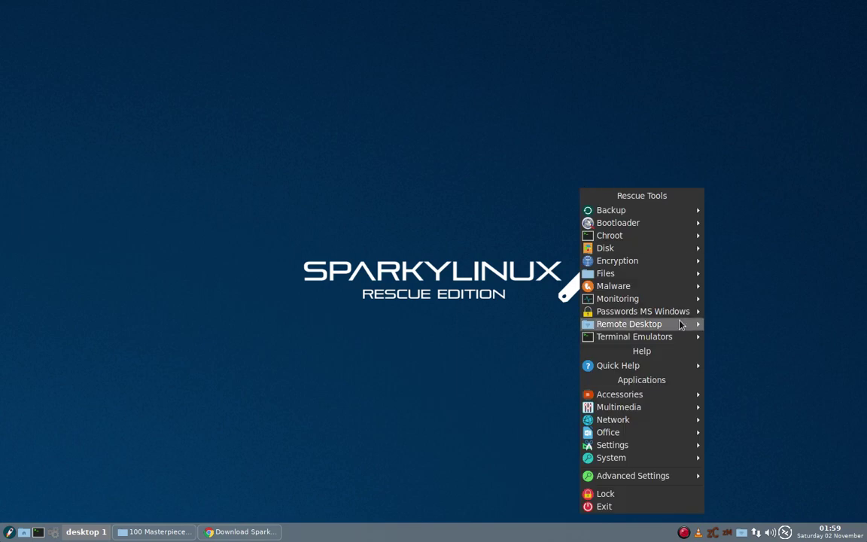
pyautogui.moveTo(641, 340)
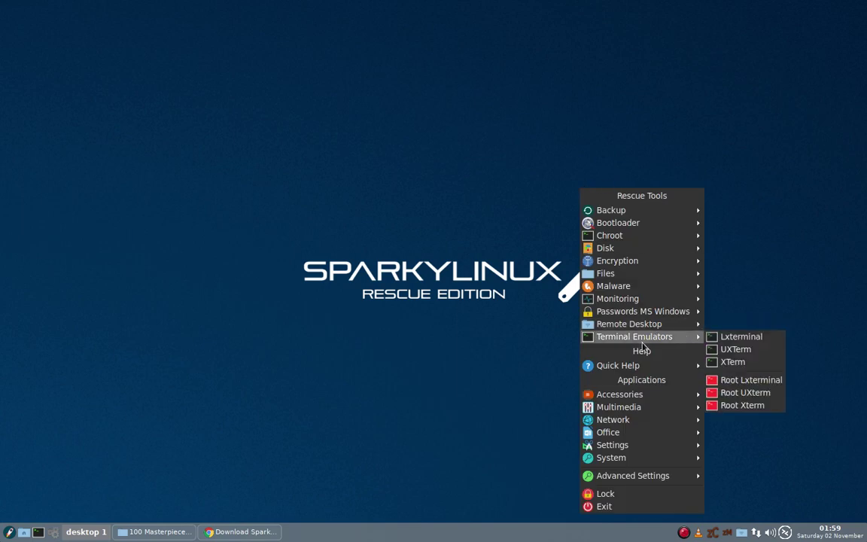
pyautogui.moveTo(645, 366)
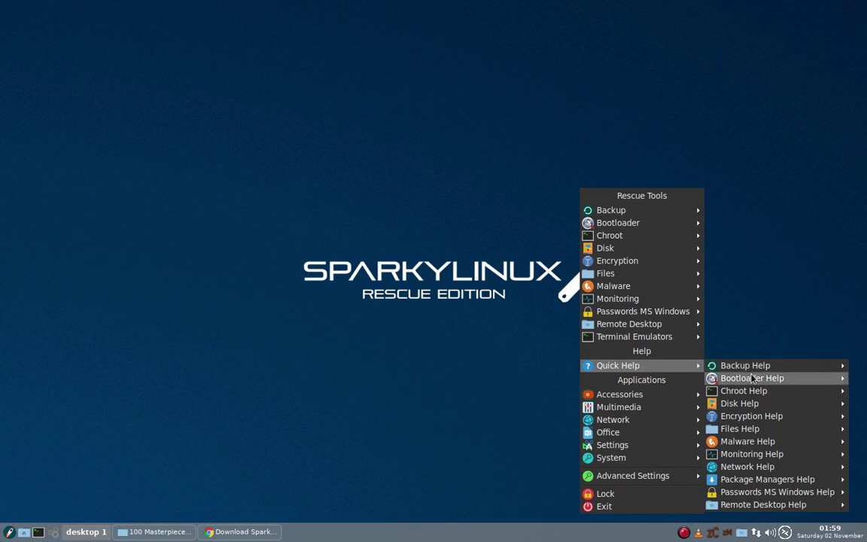
pyautogui.moveTo(757, 480)
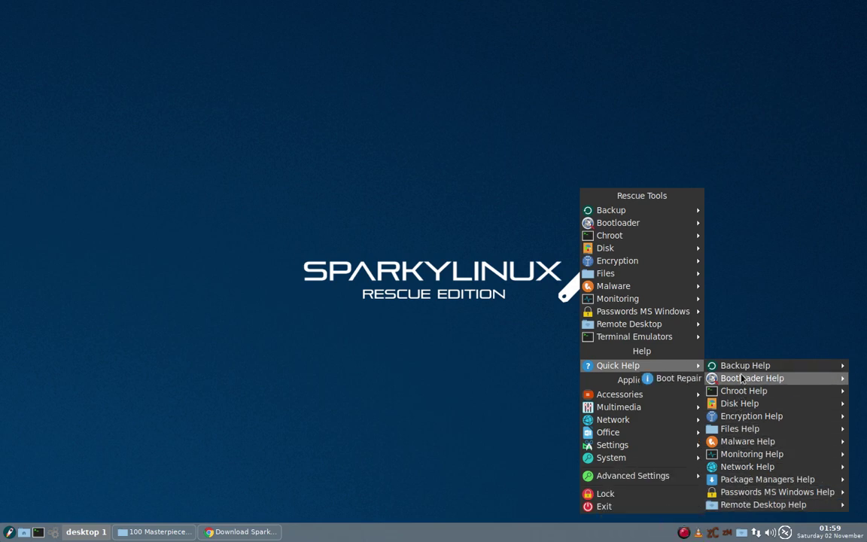
pyautogui.moveTo(742, 371)
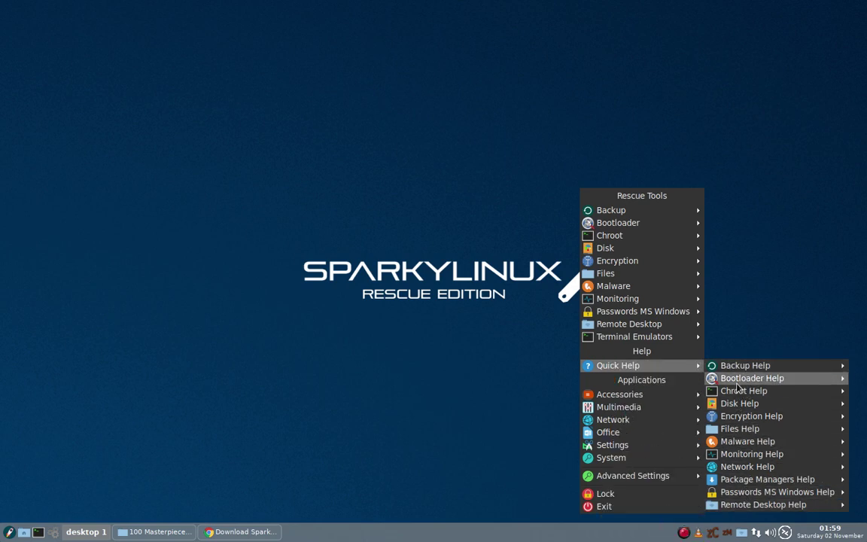
# Look through the Applications categories from Accessories to System, view About SparkyLinux and close its window
pyautogui.moveTo(612, 387)
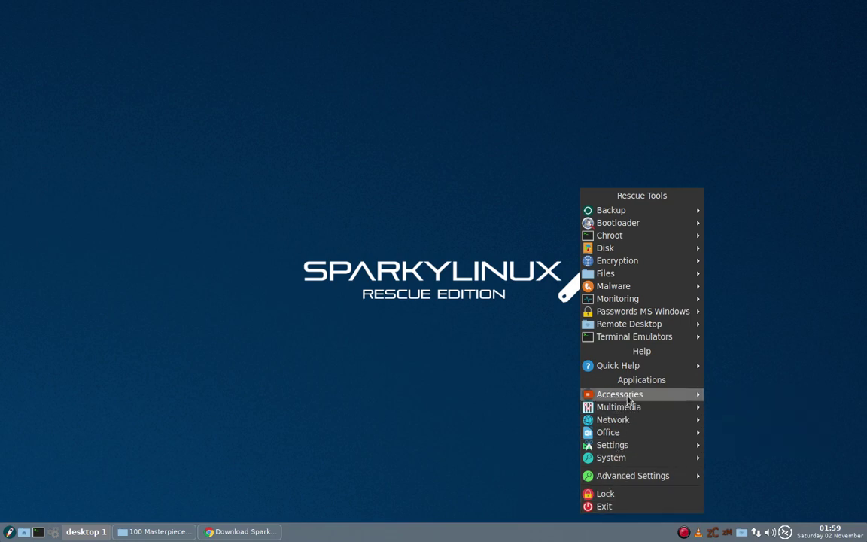
pyautogui.moveTo(686, 399)
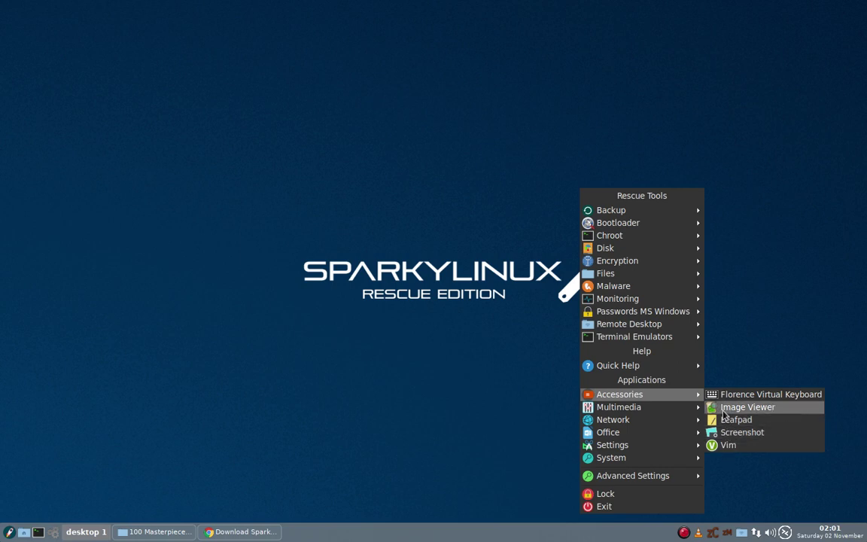
pyautogui.moveTo(655, 407)
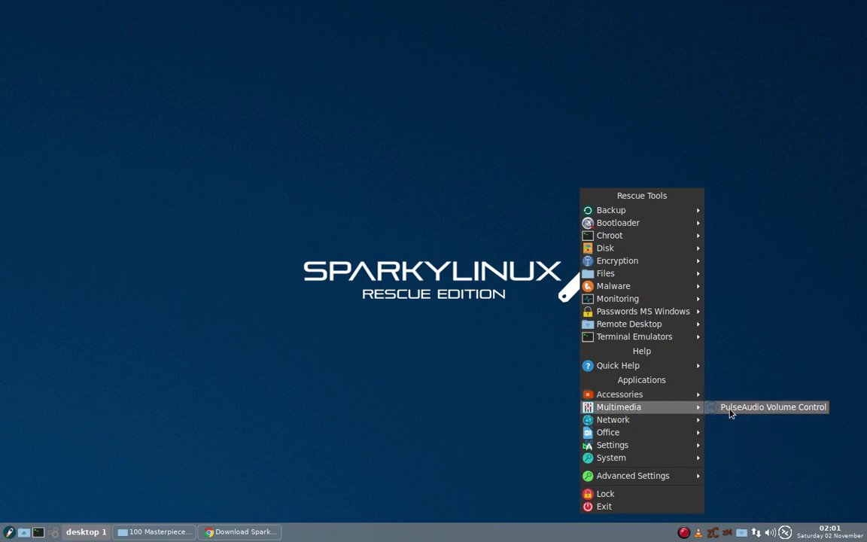
pyautogui.moveTo(686, 420)
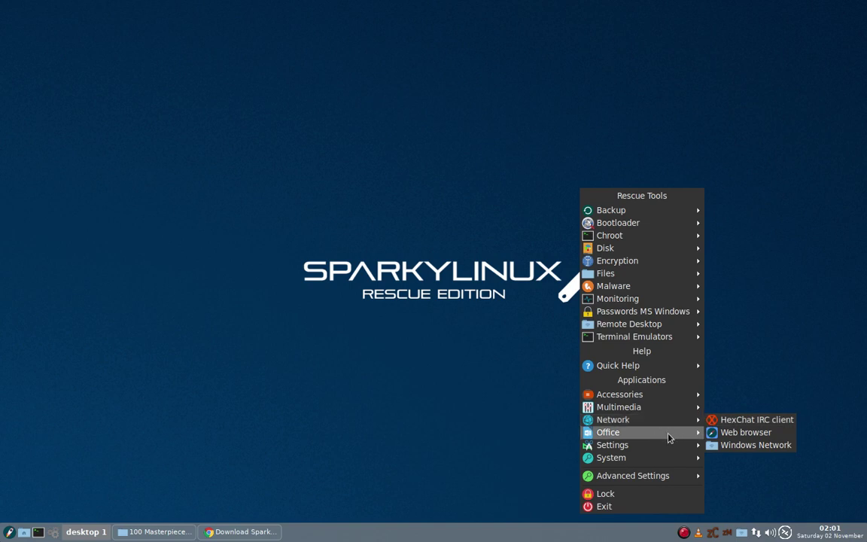
pyautogui.moveTo(670, 437)
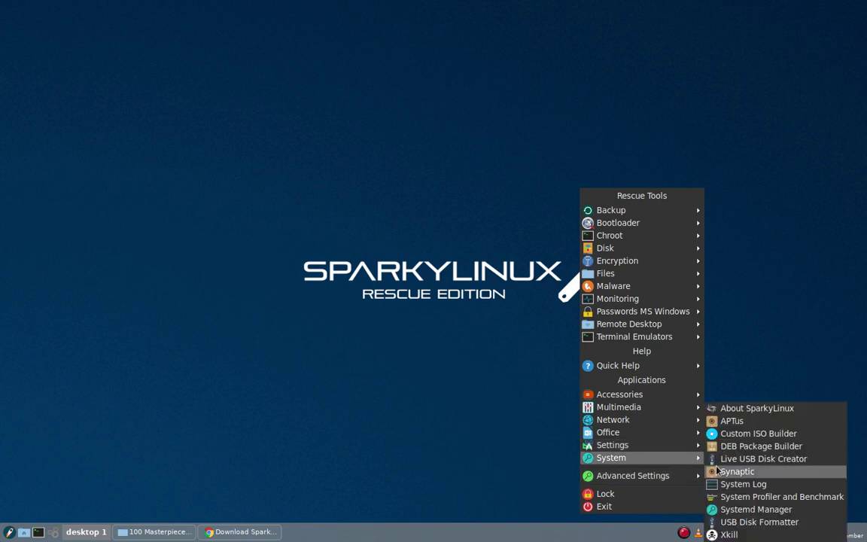
pyautogui.click(753, 408)
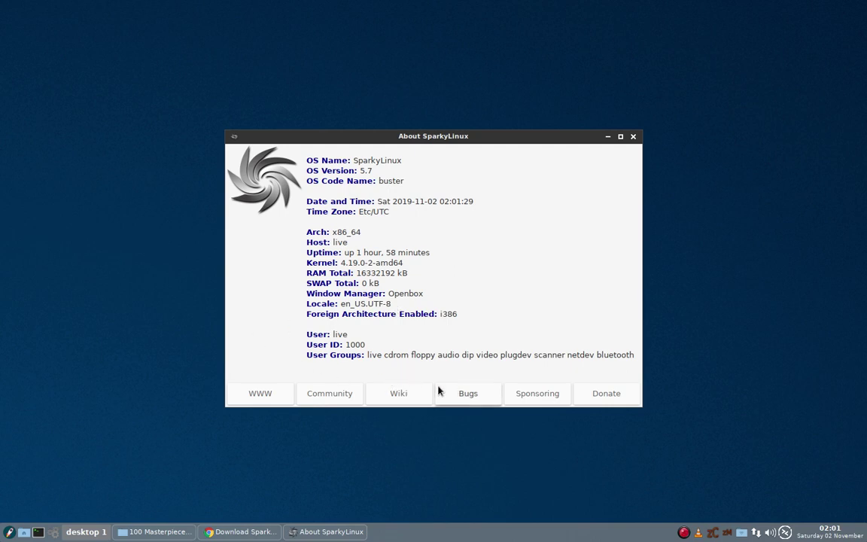
pyautogui.click(634, 138)
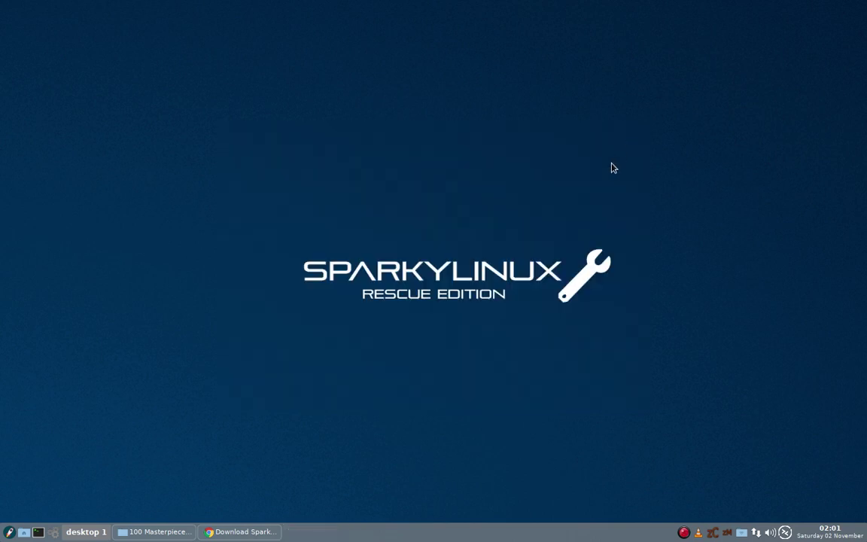
# View the Custom ISO Builder from the System applications and close it without choosing an option
pyautogui.rightClick(611, 166)
pyautogui.moveTo(638, 439)
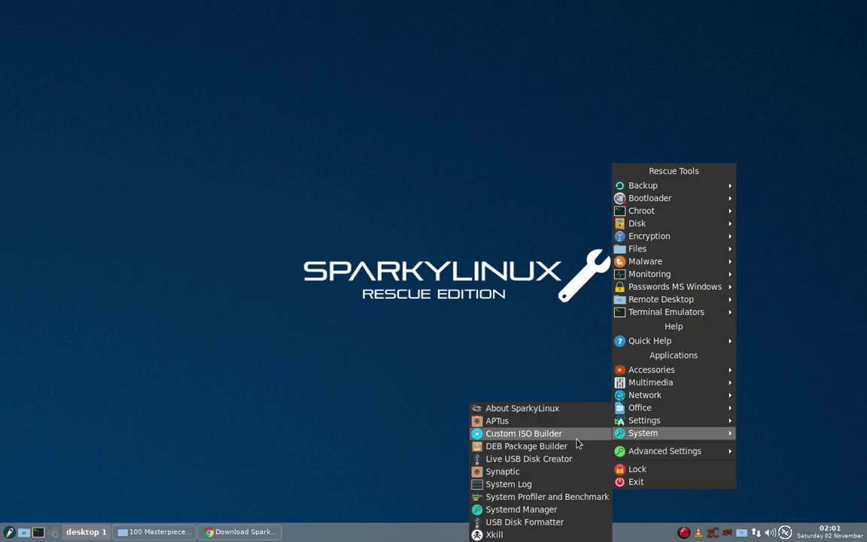
pyautogui.click(532, 439)
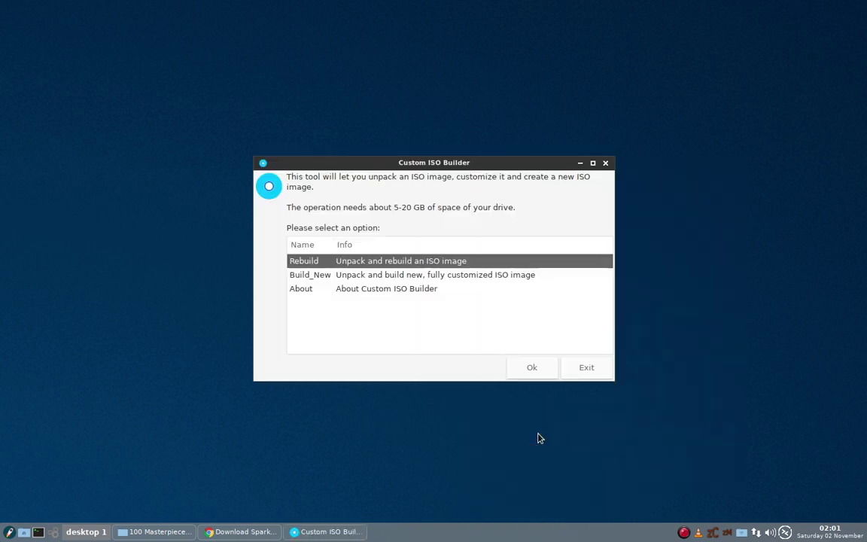
pyautogui.click(606, 164)
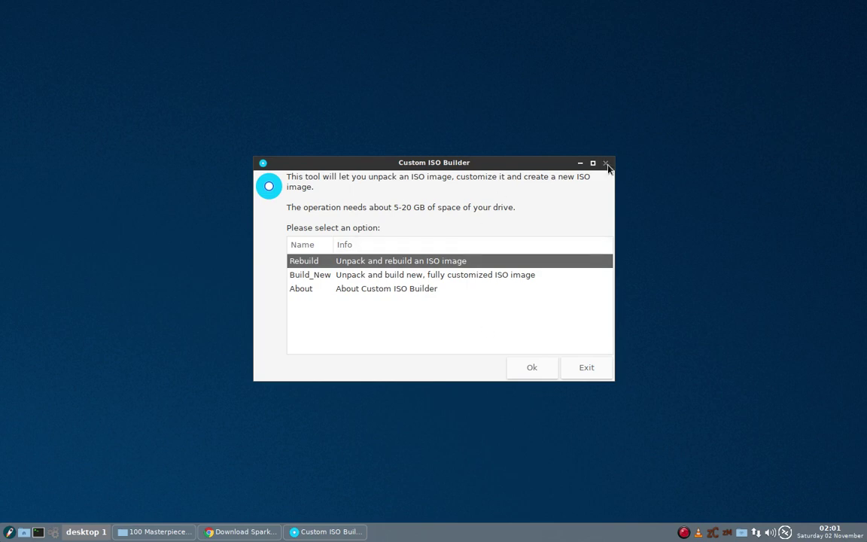
# Launch APTus from the System applications and look through its software categories from Codecs to System
pyautogui.rightClick(607, 169)
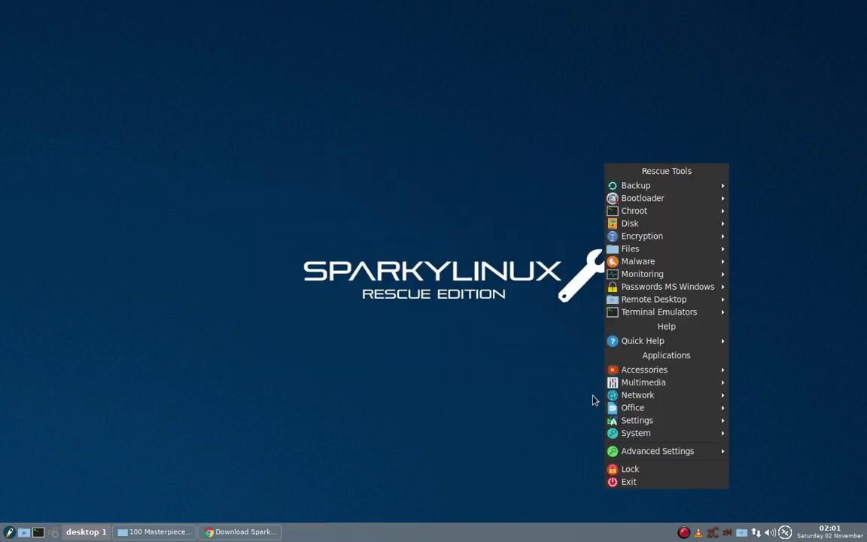
pyautogui.moveTo(640, 433)
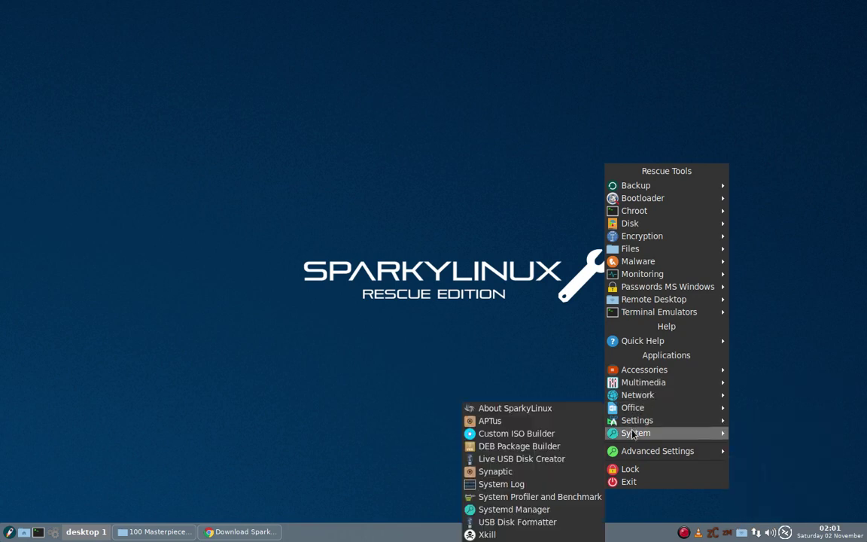
pyautogui.click(537, 420)
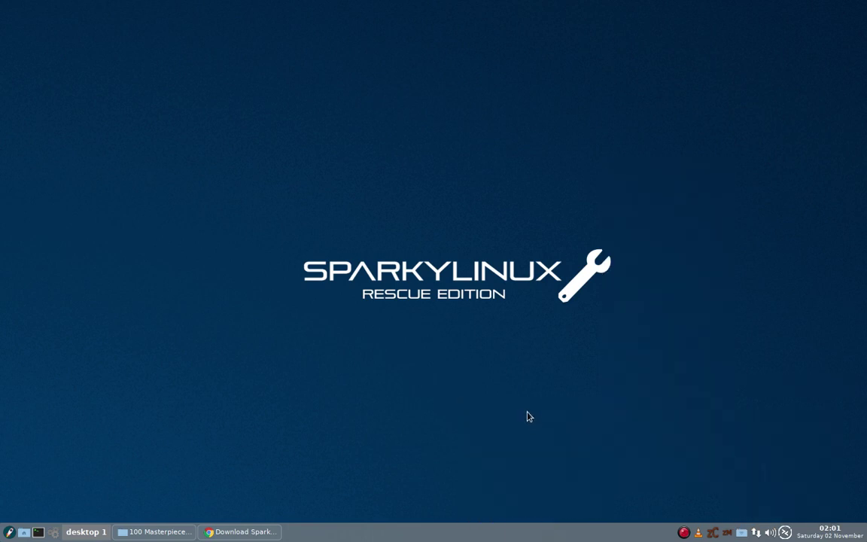
pyautogui.click(202, 136)
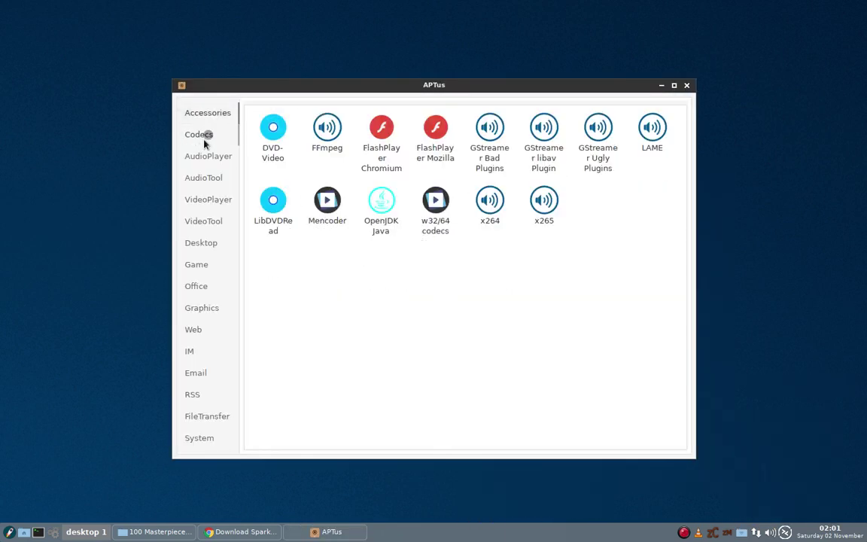
pyautogui.click(205, 158)
pyautogui.click(203, 178)
pyautogui.click(204, 200)
pyautogui.click(204, 221)
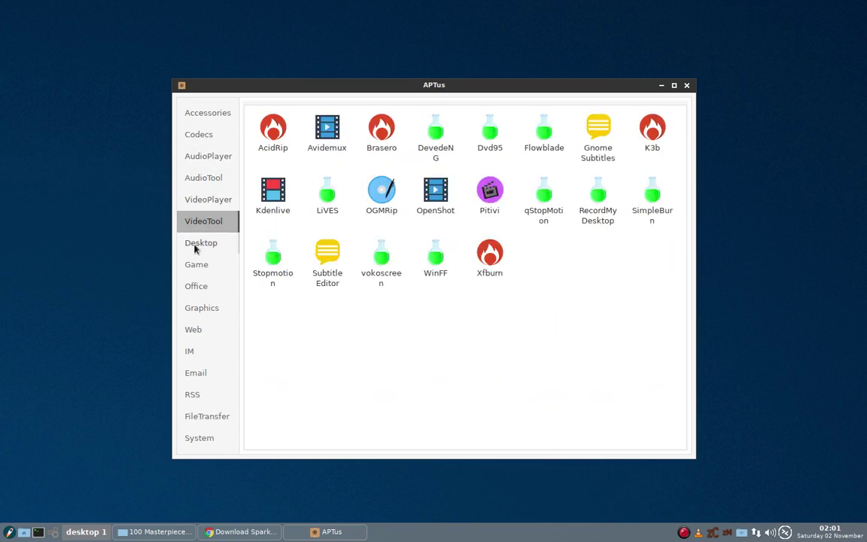
pyautogui.click(201, 243)
pyautogui.click(196, 265)
pyautogui.click(195, 286)
pyautogui.click(201, 308)
pyautogui.click(194, 329)
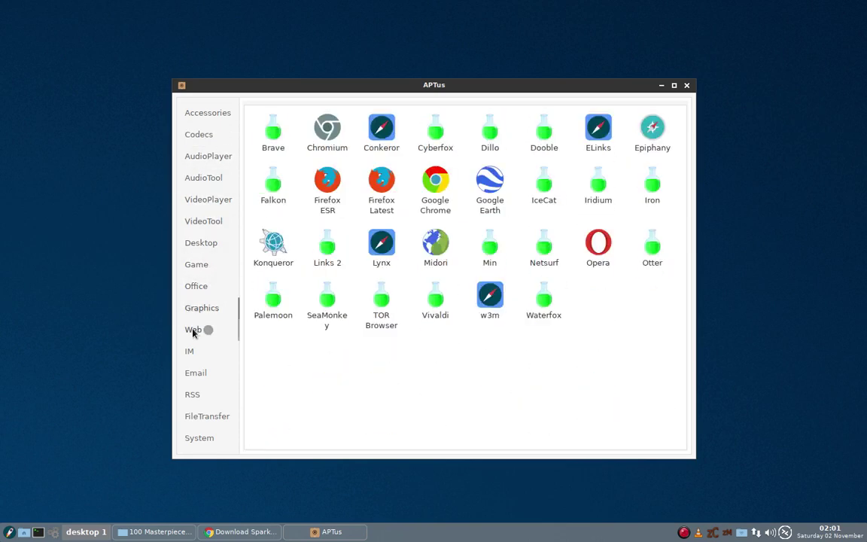
pyautogui.click(189, 351)
pyautogui.click(189, 374)
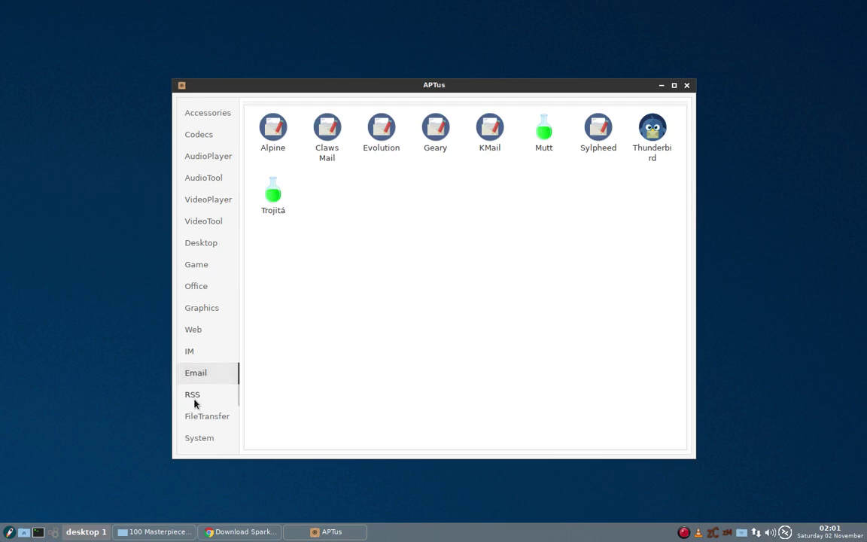
pyautogui.click(195, 399)
pyautogui.click(193, 416)
pyautogui.click(190, 437)
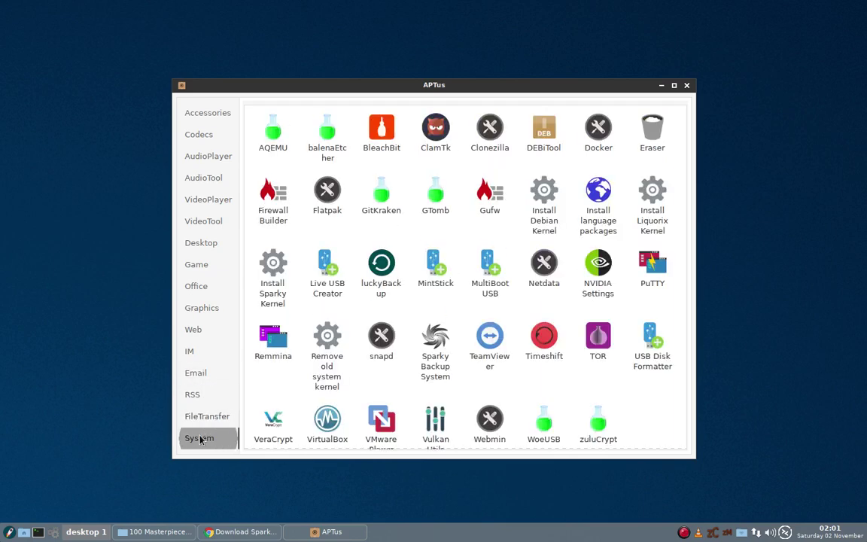
# Revisit the Email, Game and Web categories of APTus and close it without installing anything
pyautogui.click(182, 374)
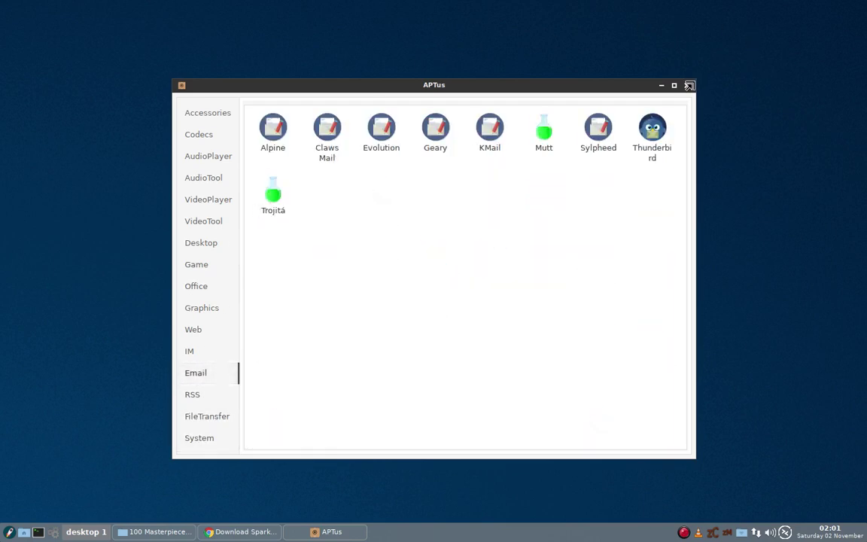
pyautogui.click(194, 265)
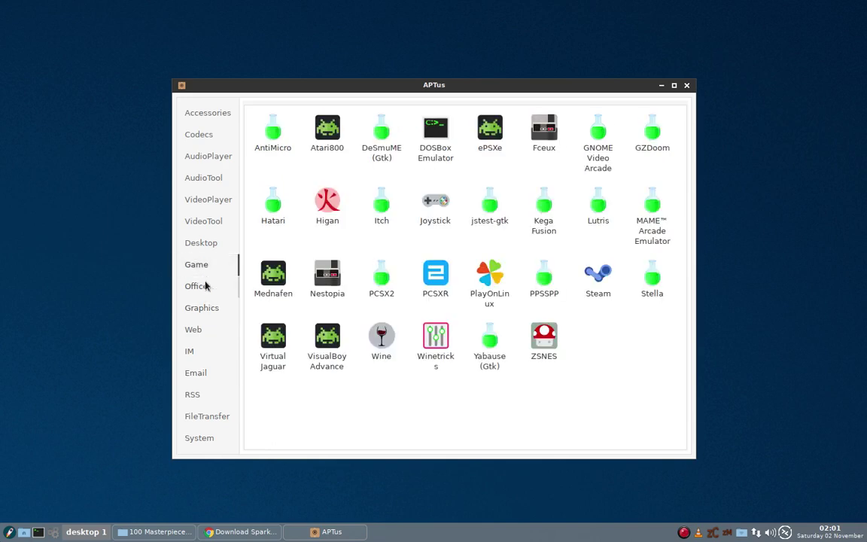
pyautogui.click(196, 329)
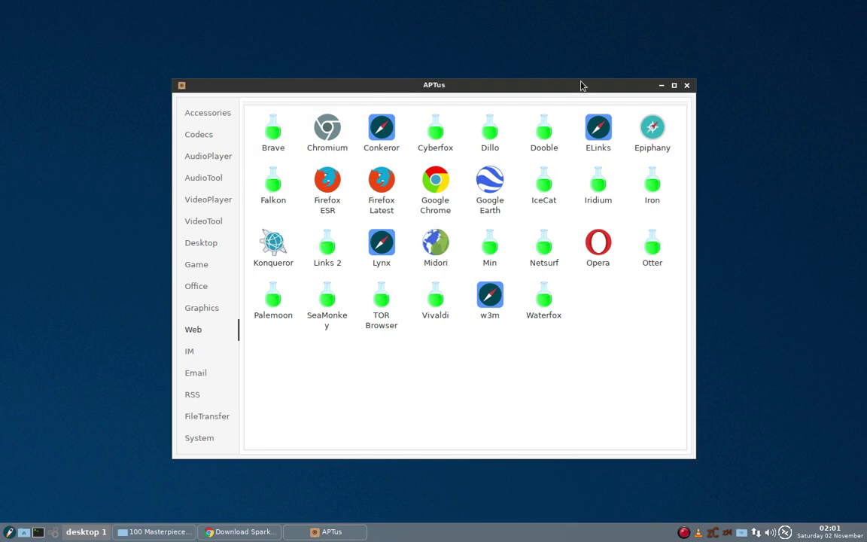
pyautogui.click(687, 86)
# Launch Xkill from the System applications and end it on the empty desktop
pyautogui.rightClick(428, 161)
pyautogui.moveTo(471, 308)
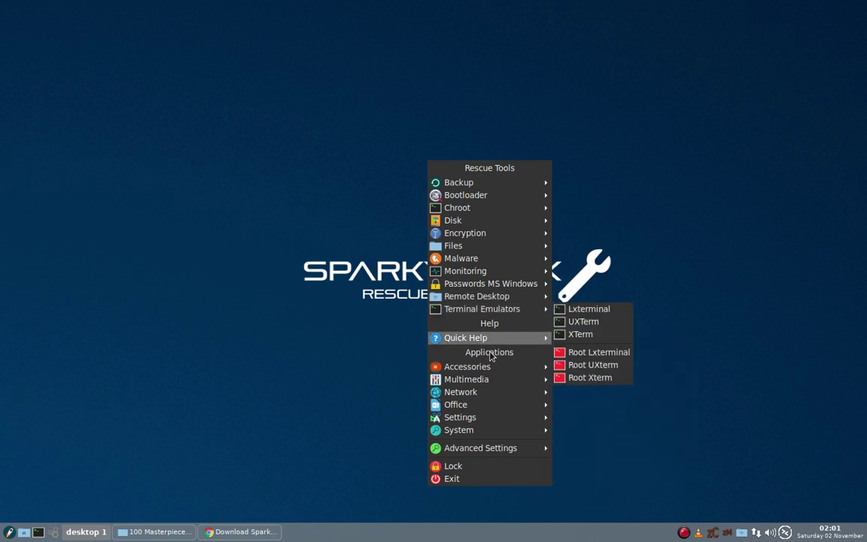
pyautogui.moveTo(452, 430)
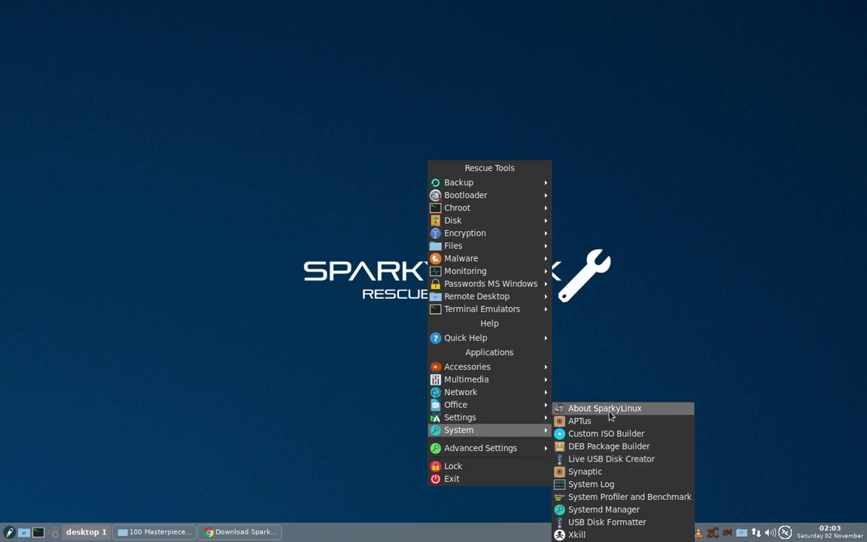
pyautogui.click(588, 533)
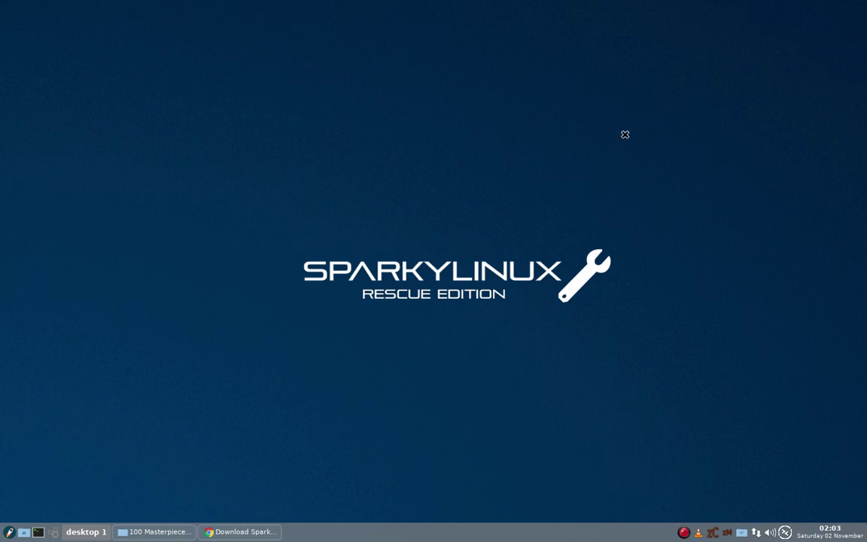
pyautogui.click(499, 131)
# Quit the remote connection applet running in the system tray
pyautogui.rightClick(785, 532)
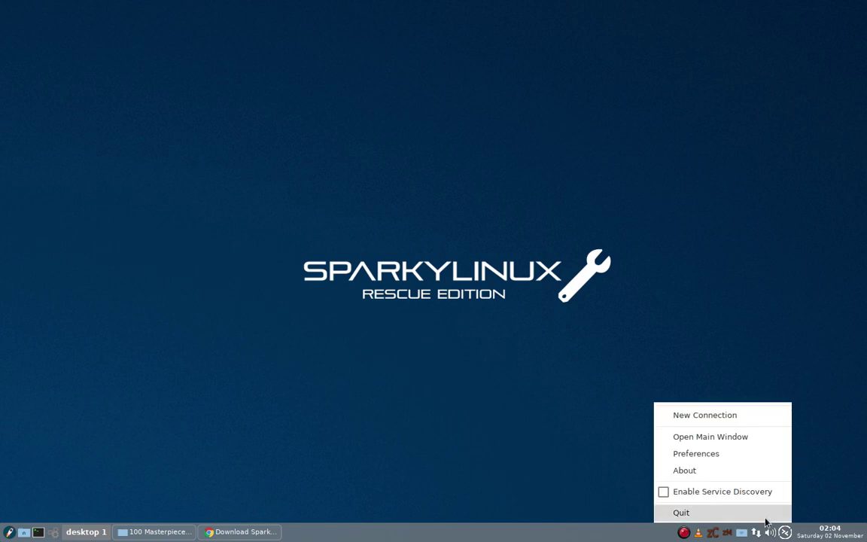
pyautogui.click(765, 519)
# Look through the Advanced Settings, Lock and Exit entries of the desktop menu and dismiss it
pyautogui.rightClick(515, 228)
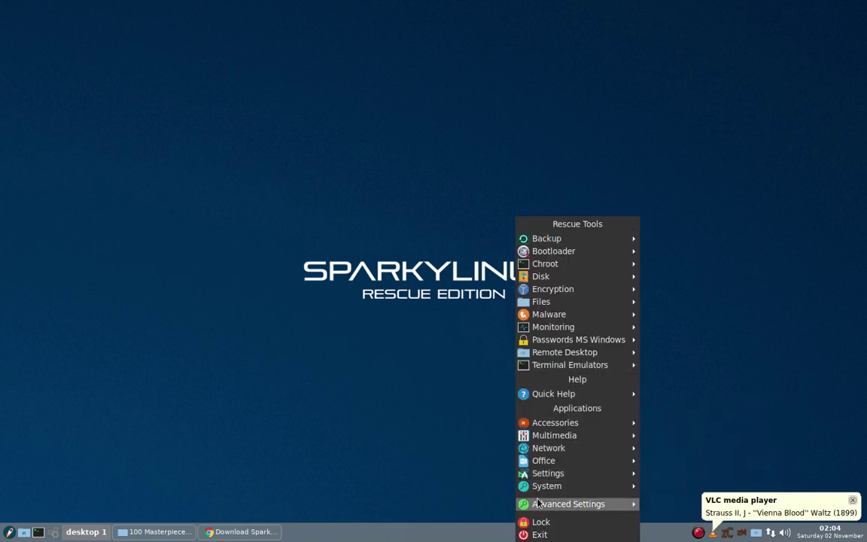
pyautogui.moveTo(578, 512)
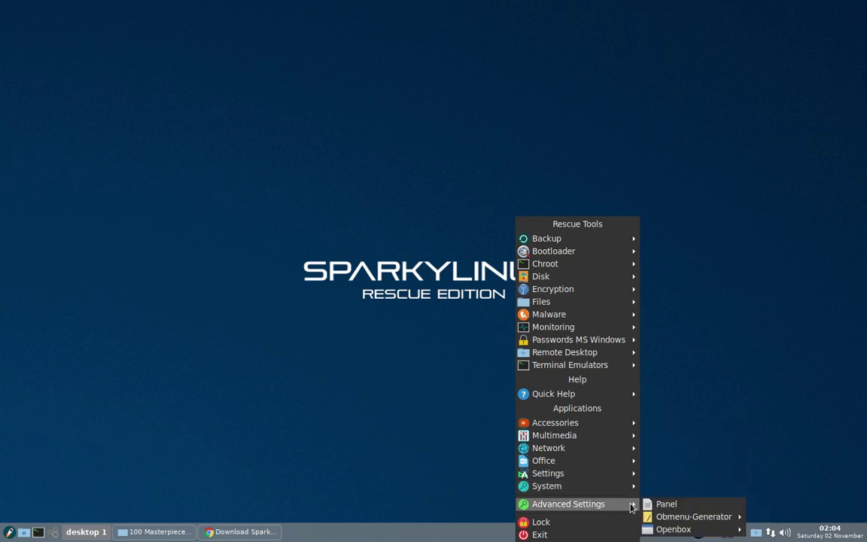
pyautogui.moveTo(679, 530)
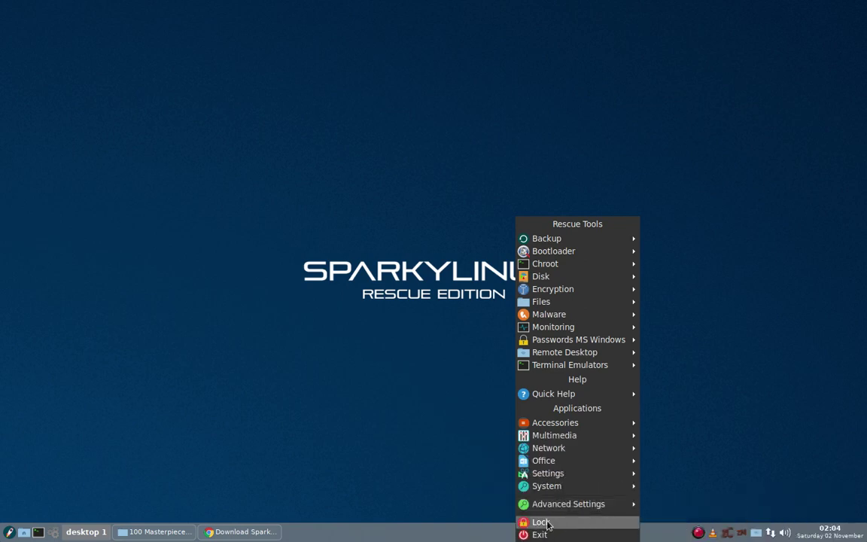
pyautogui.click(334, 231)
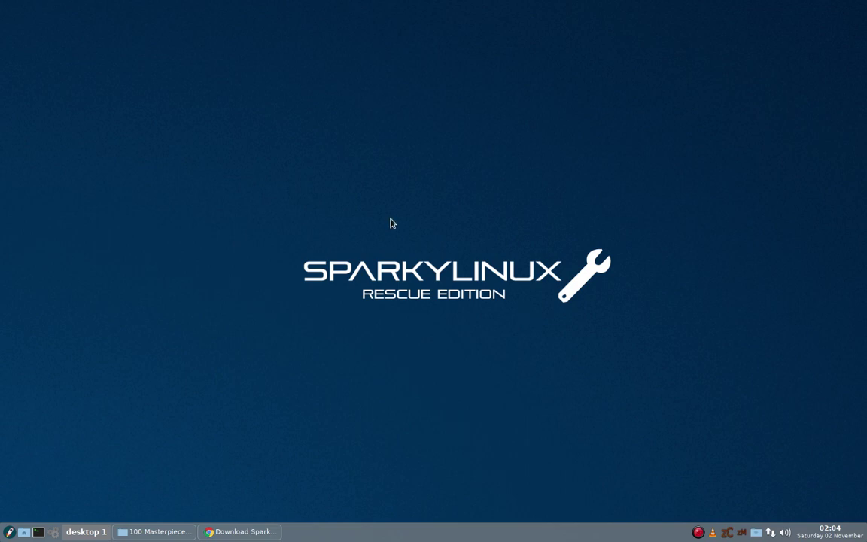
# Open a terminal window, briefly bring up the 100 Masterpieces folder window and minimize it again
pyautogui.click(39, 533)
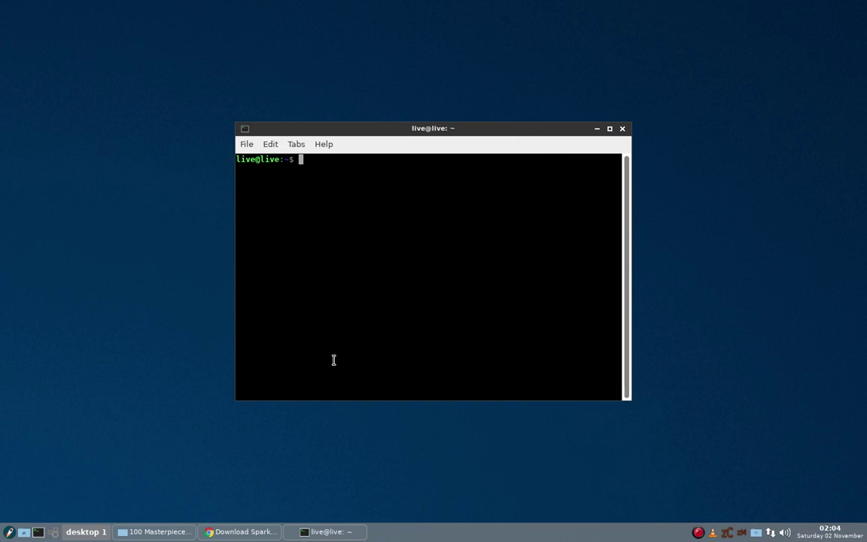
pyautogui.click(135, 532)
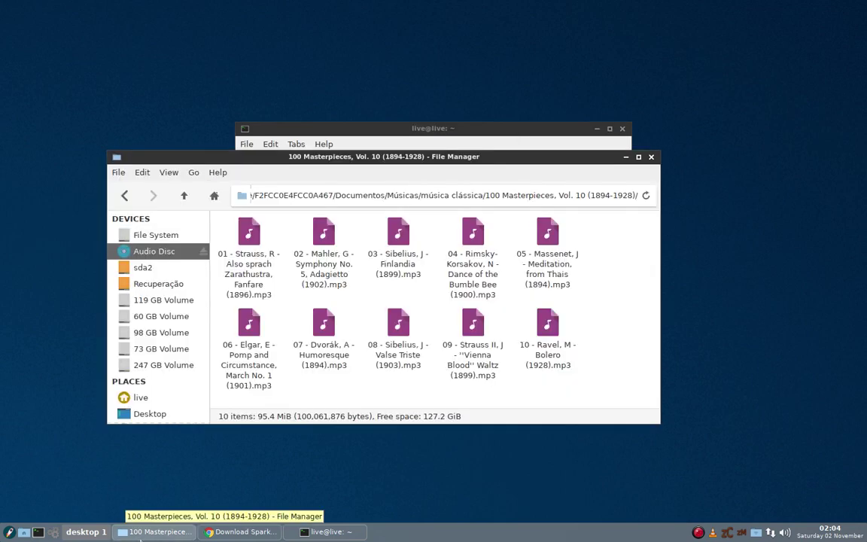
pyautogui.click(142, 536)
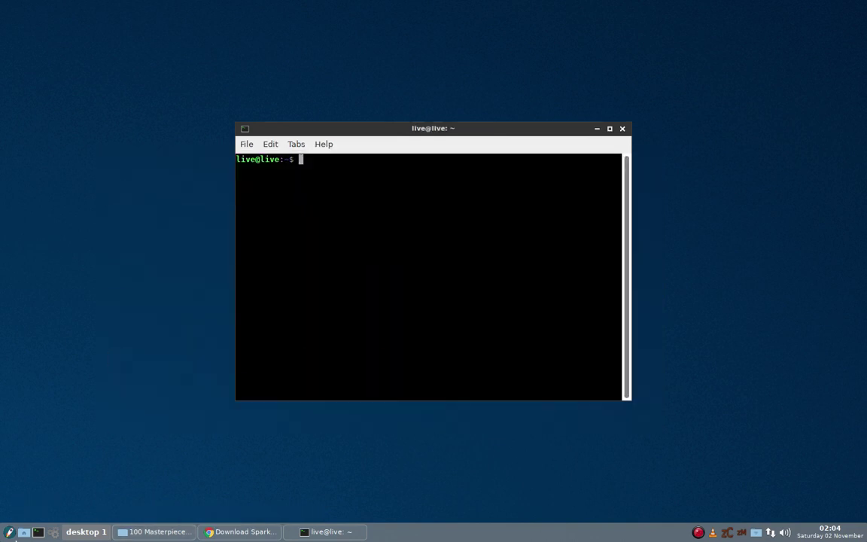
# View the live user's home folder and the file manager's list of devices and places, and close the window
pyautogui.click(23, 532)
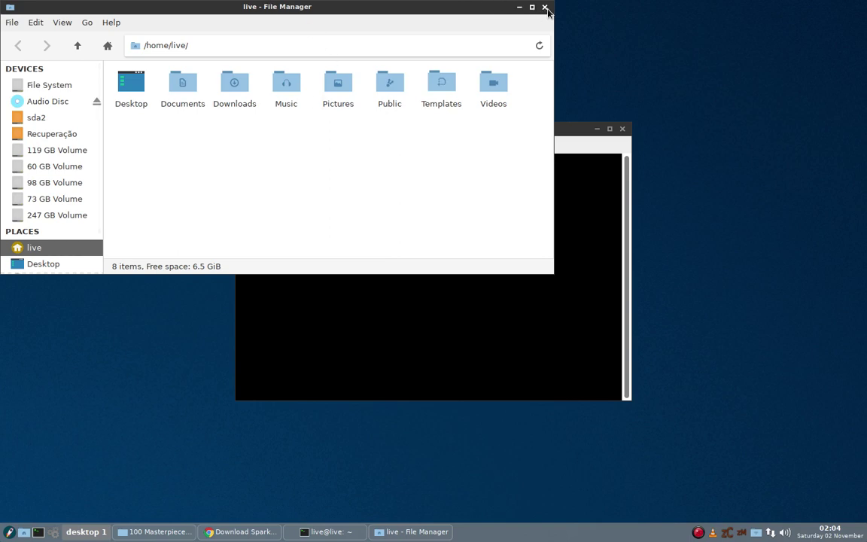
pyautogui.scroll(-2, 62, 189)
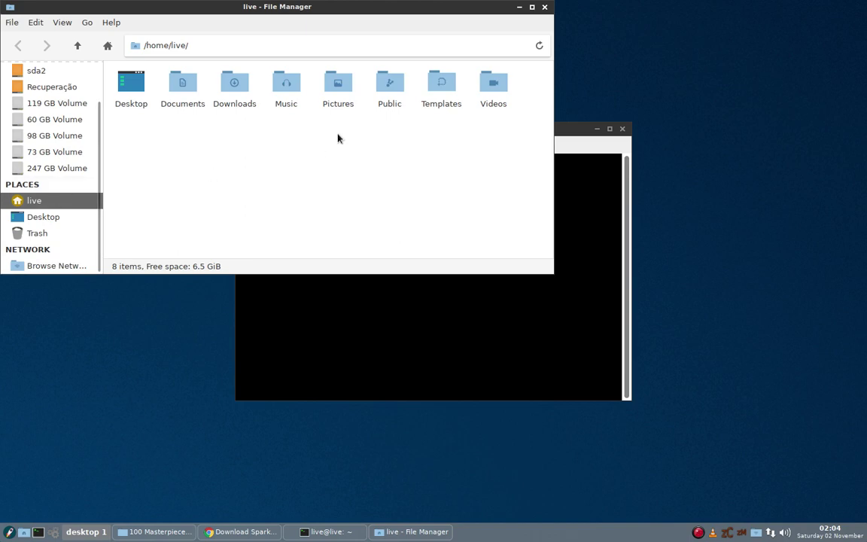
pyautogui.click(545, 9)
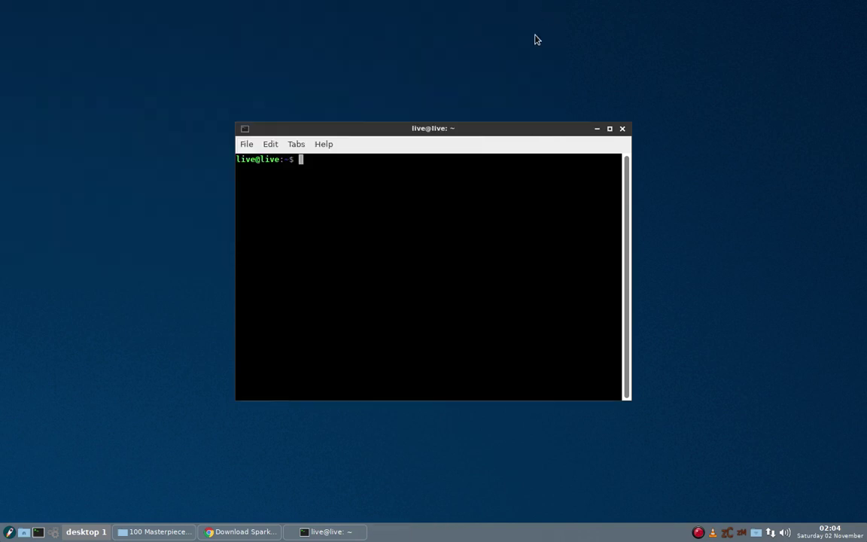
# Print the kernel and distribution details in the terminal with uname -a and lsb_release -a
pyautogui.write('uanme')
pyautogui.press('BackSpace')
pyautogui.press('BackSpace')
pyautogui.press('BackSpace')
pyautogui.press('BackSpace')
pyautogui.press('BackSpace')
pyautogui.write('uname -a')
pyautogui.press('Return')
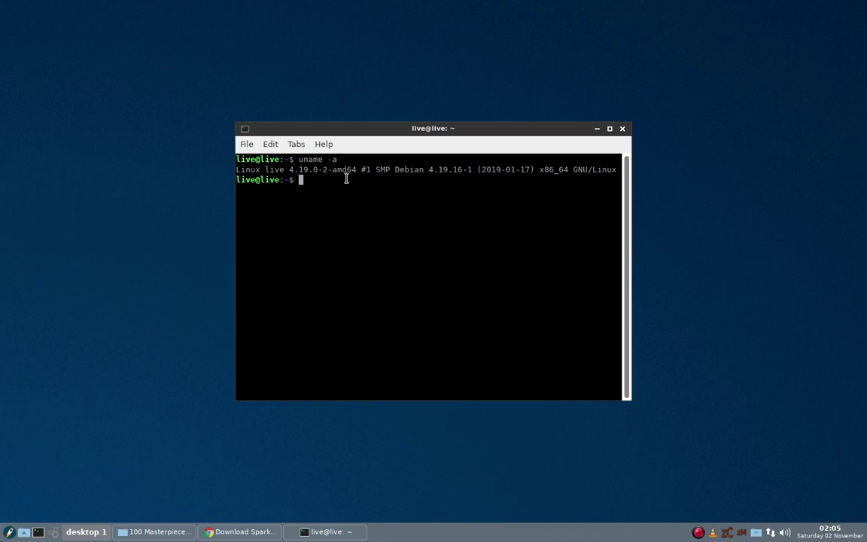
pyautogui.write('lsb_release -a')
pyautogui.press('Return')
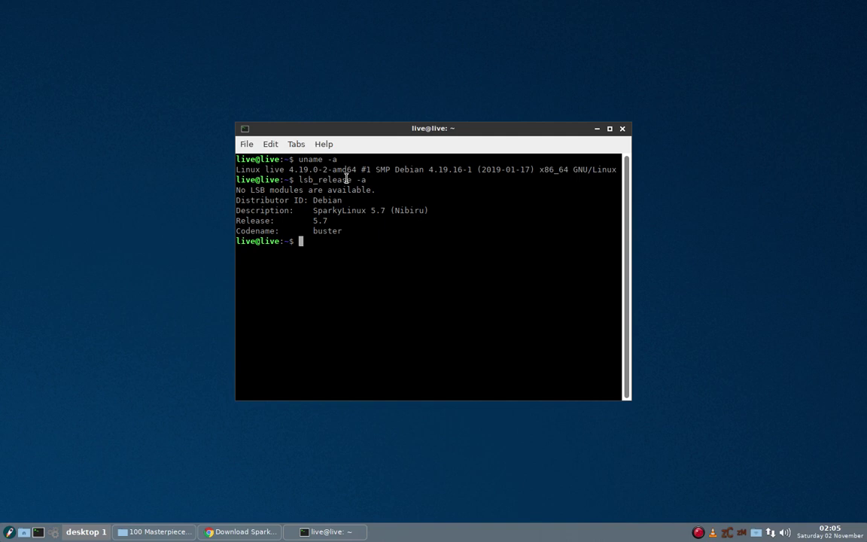
# Switch the terminal to the root user with sudo su and refresh the package lists with apt update
pyautogui.write('sudo su')
pyautogui.press('Return')
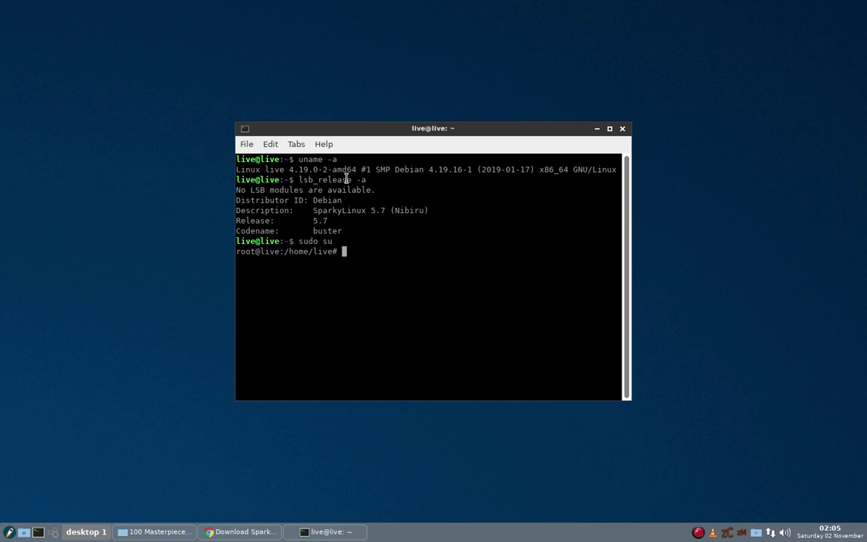
pyautogui.write('apt update')
pyautogui.press('Return')
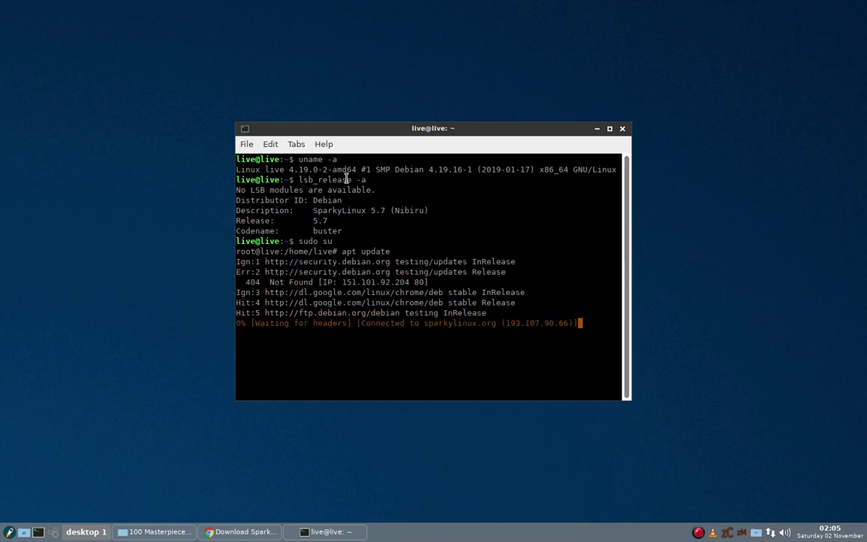